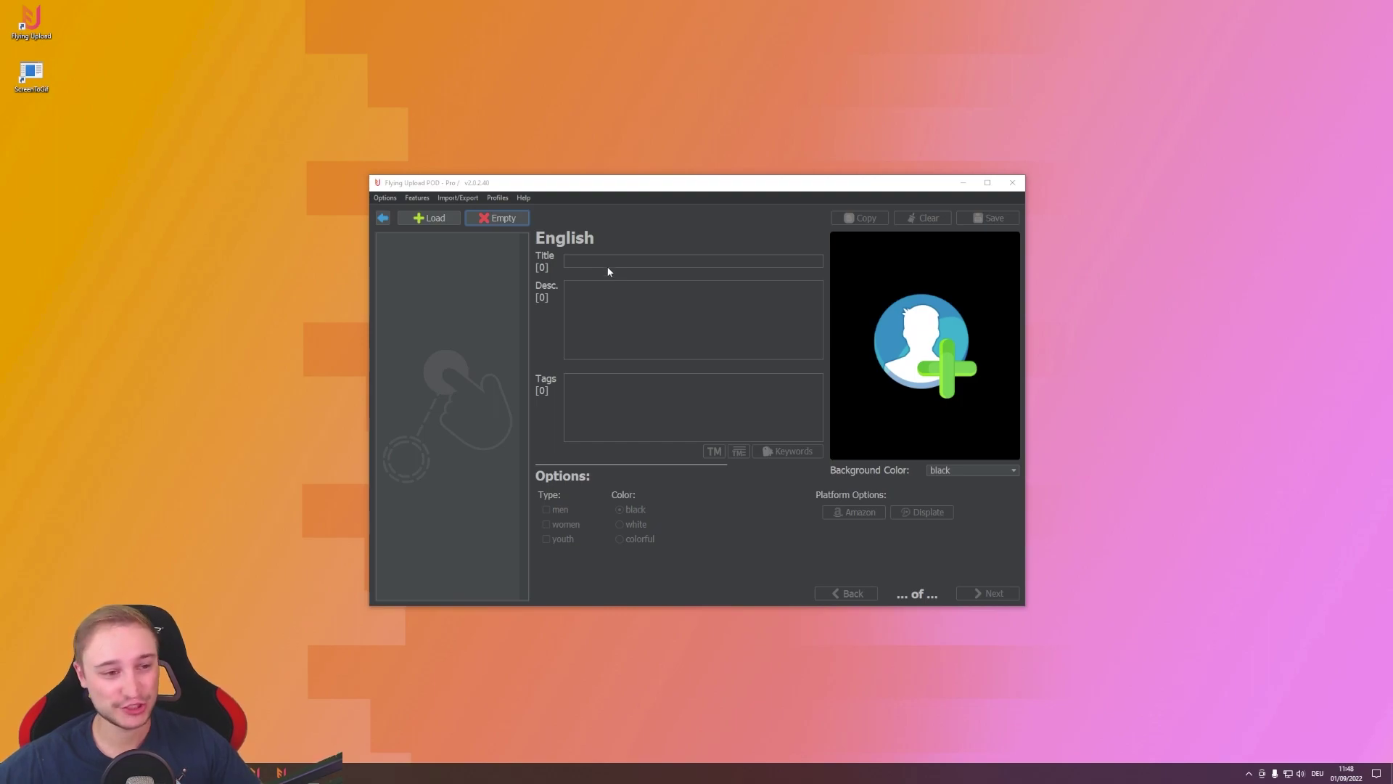
Load the Amazon_Update.png profile for editing from the Profile Manager
left_click(496, 198)
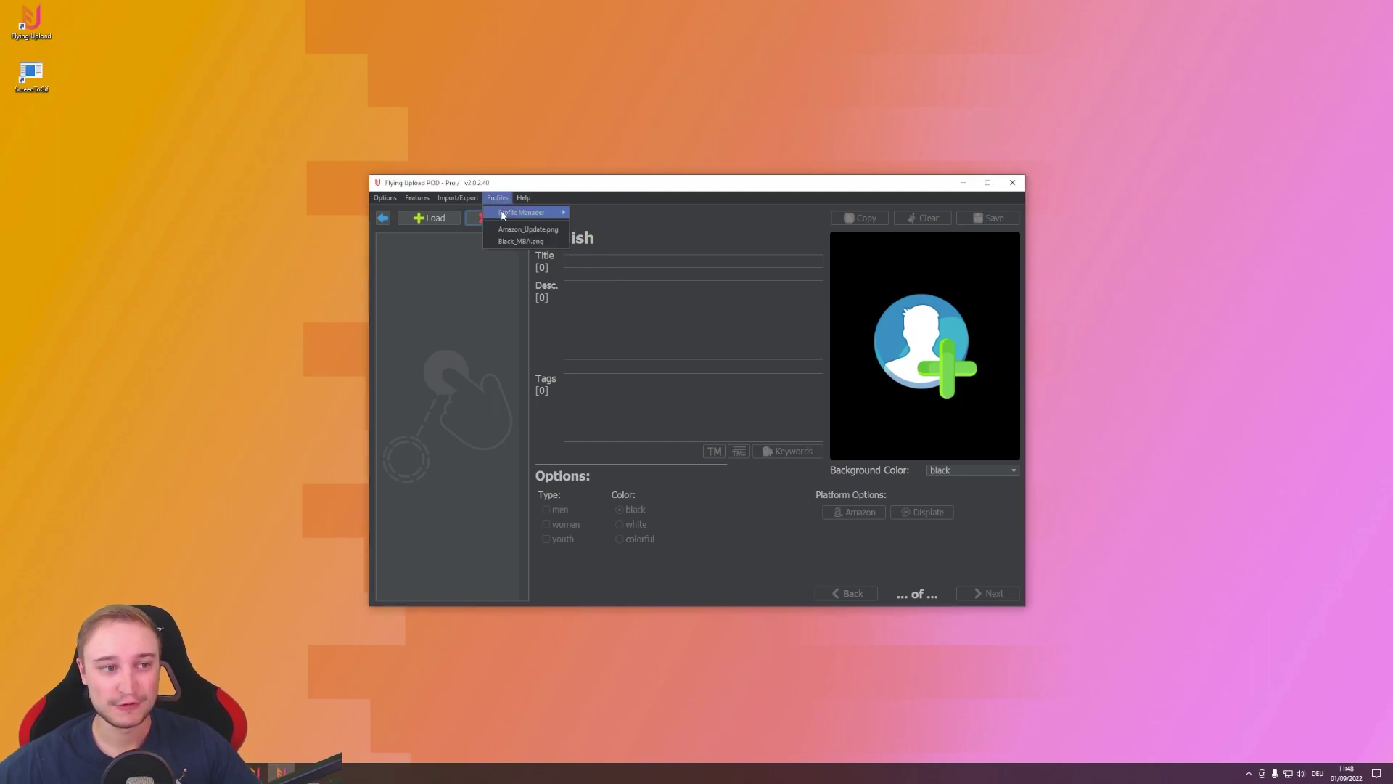
mouse_move(537, 212)
left_click(579, 213)
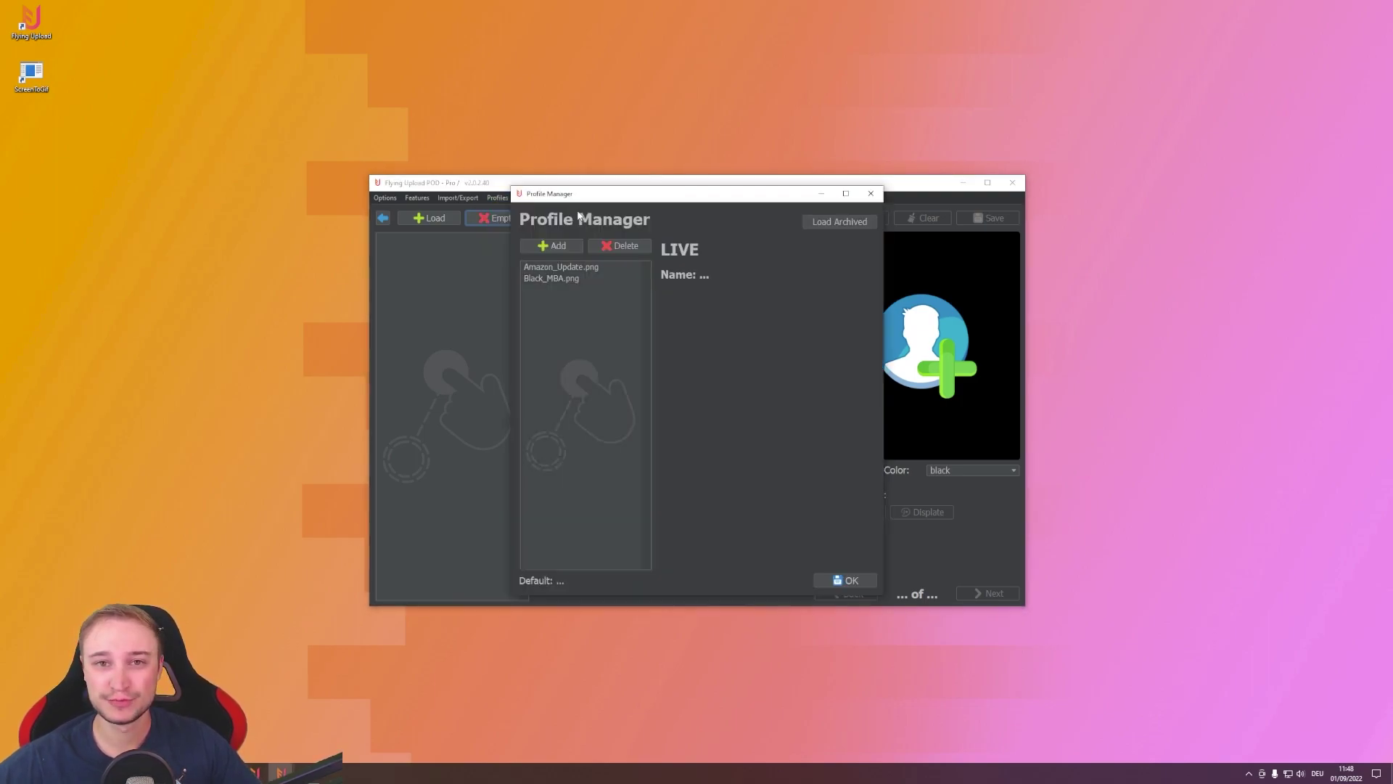
left_click(571, 268)
left_click(765, 323)
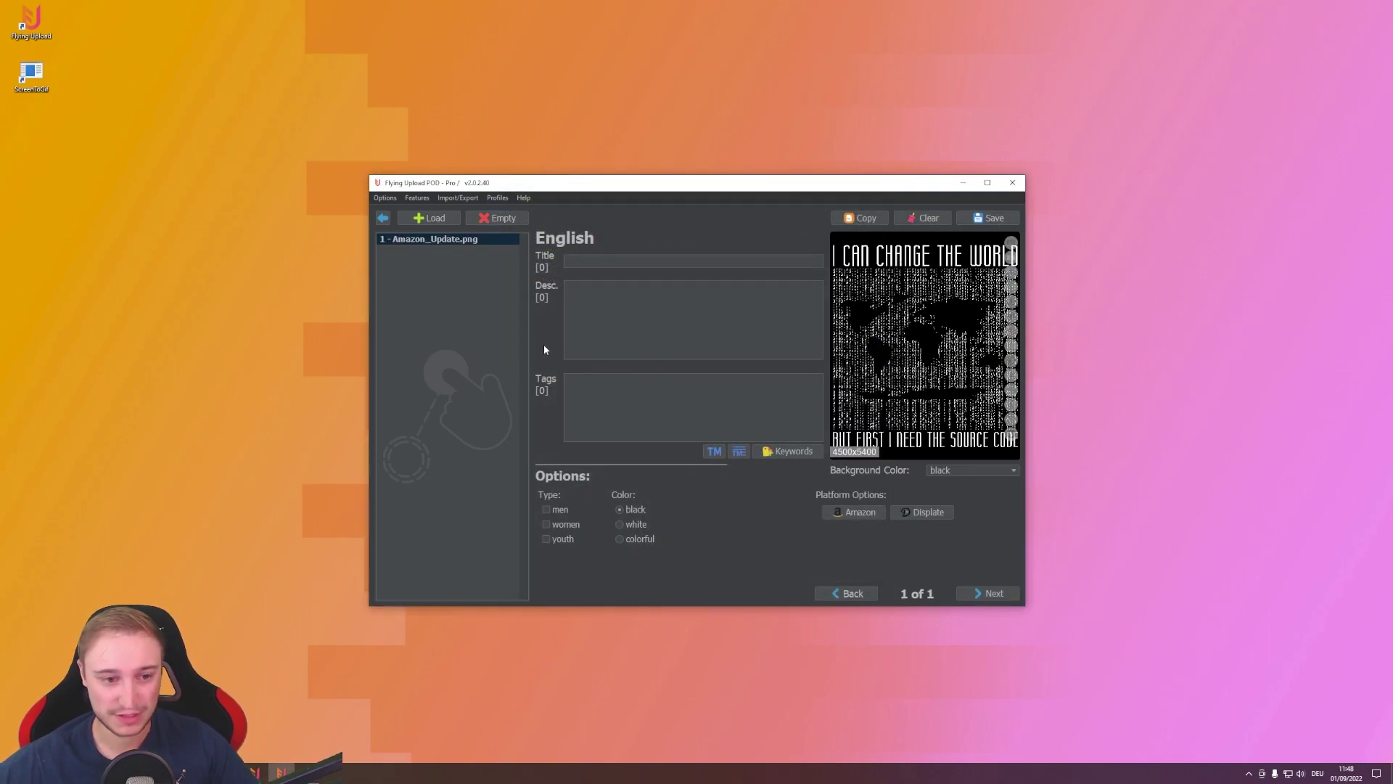
Review the profile's Merch by Amazon product list and settings, and close them without saving
left_click(855, 513)
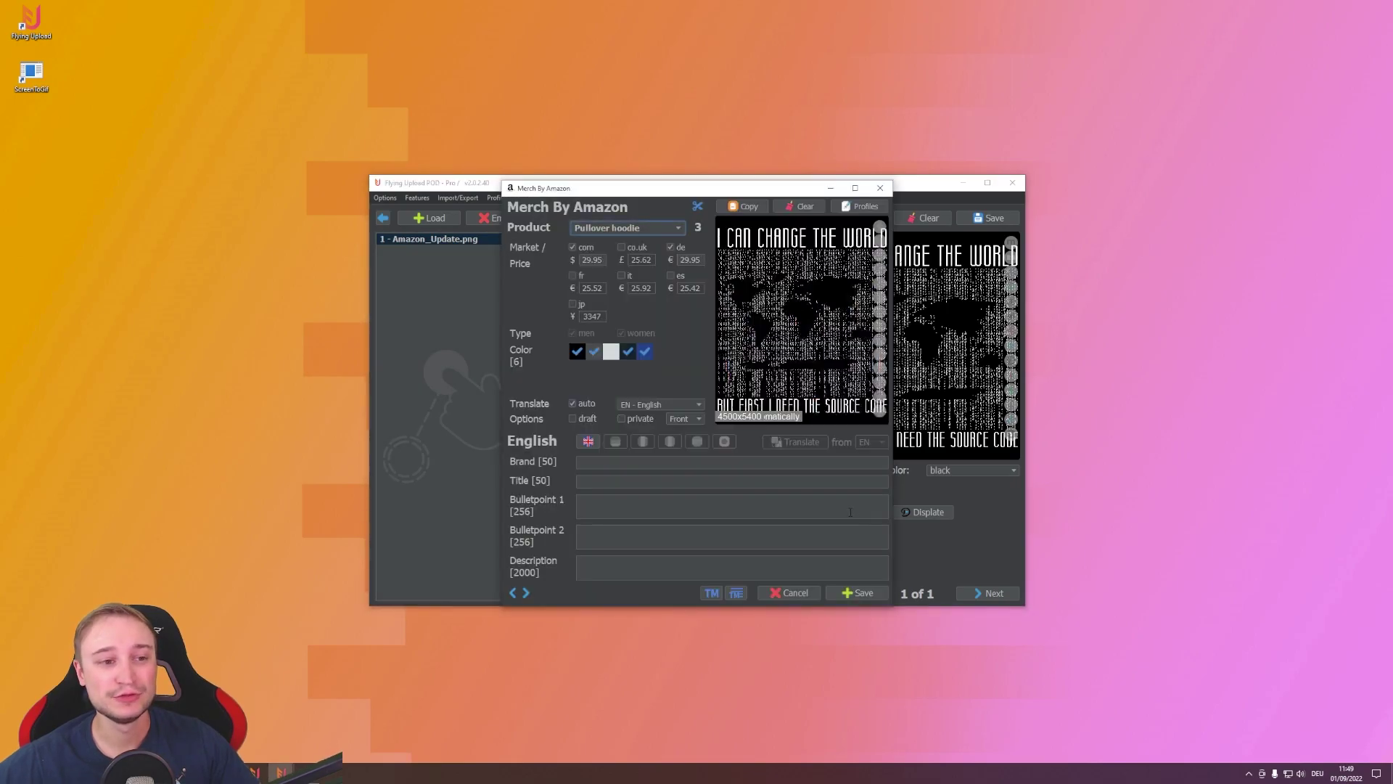
left_click(672, 227)
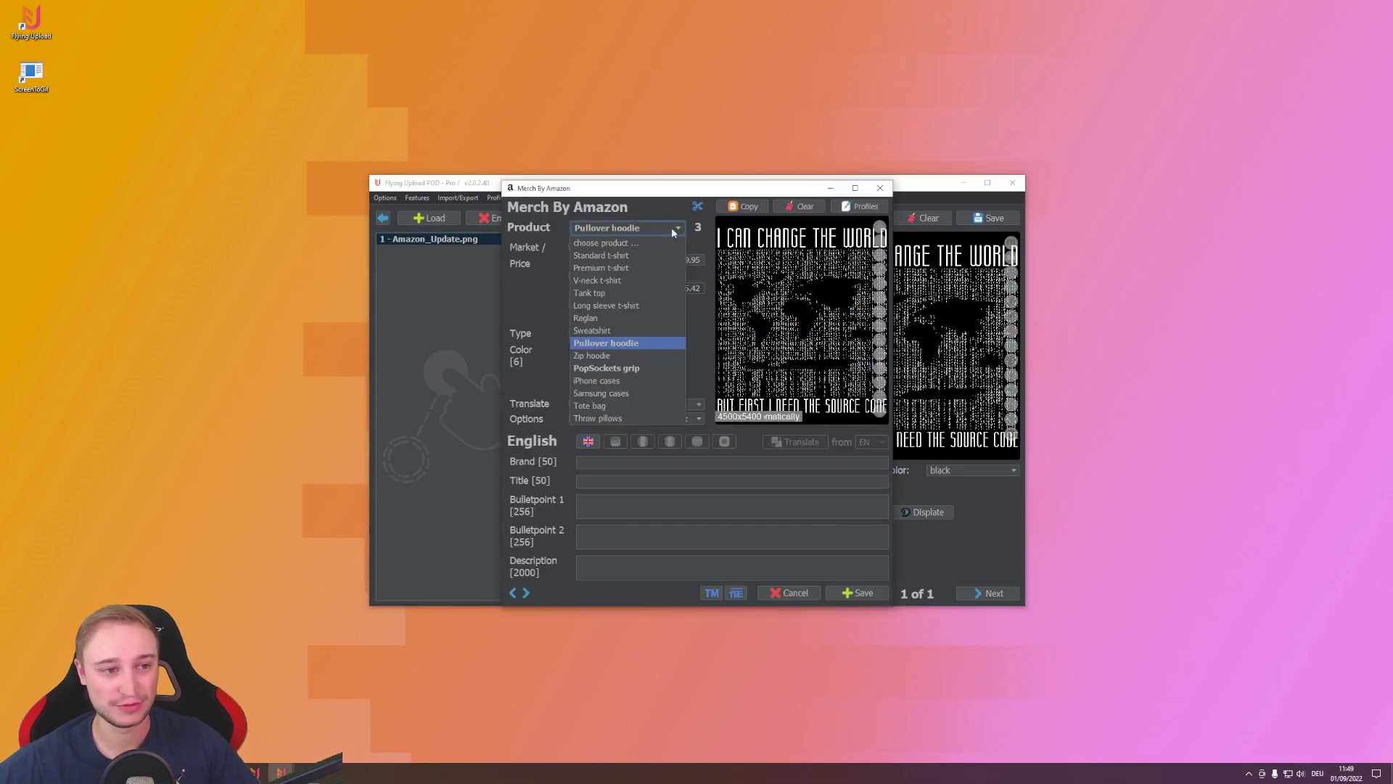
left_click(672, 227)
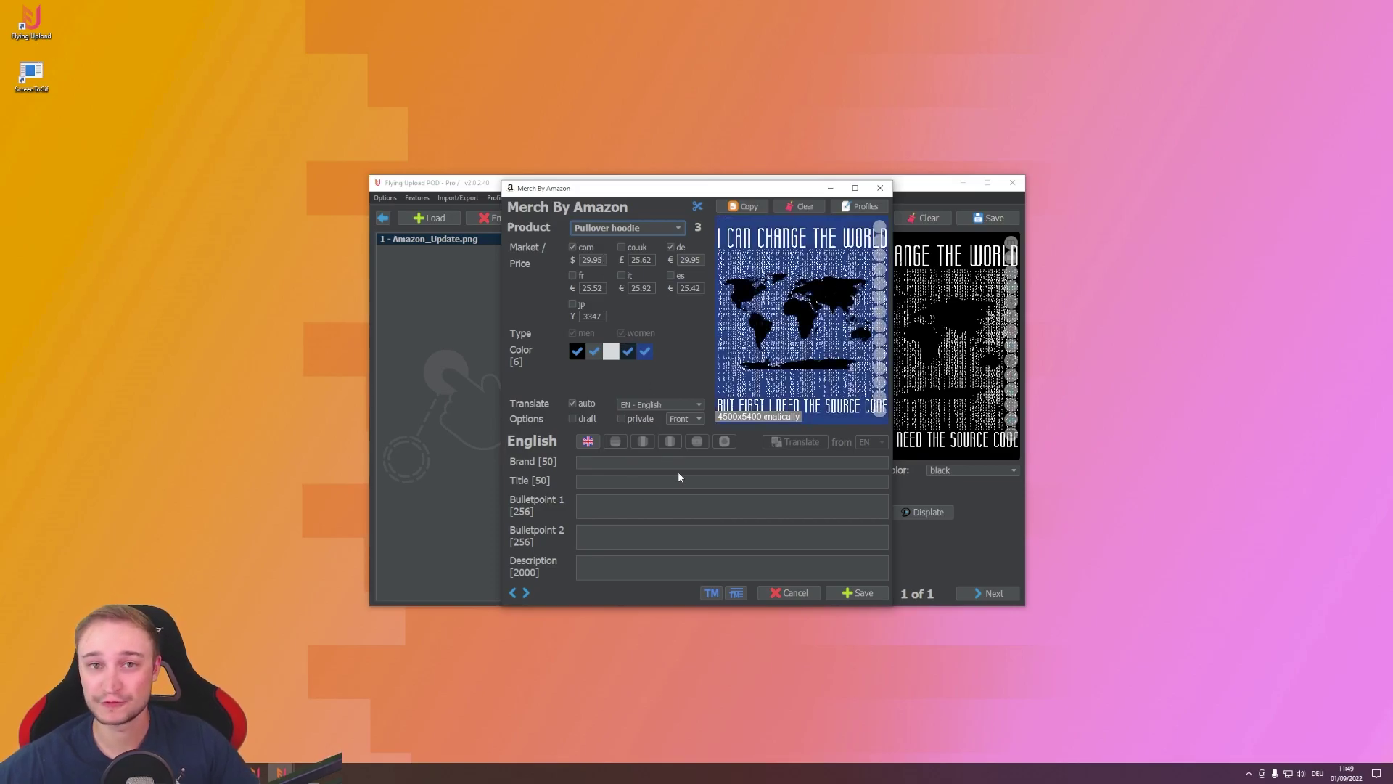
left_click(884, 599)
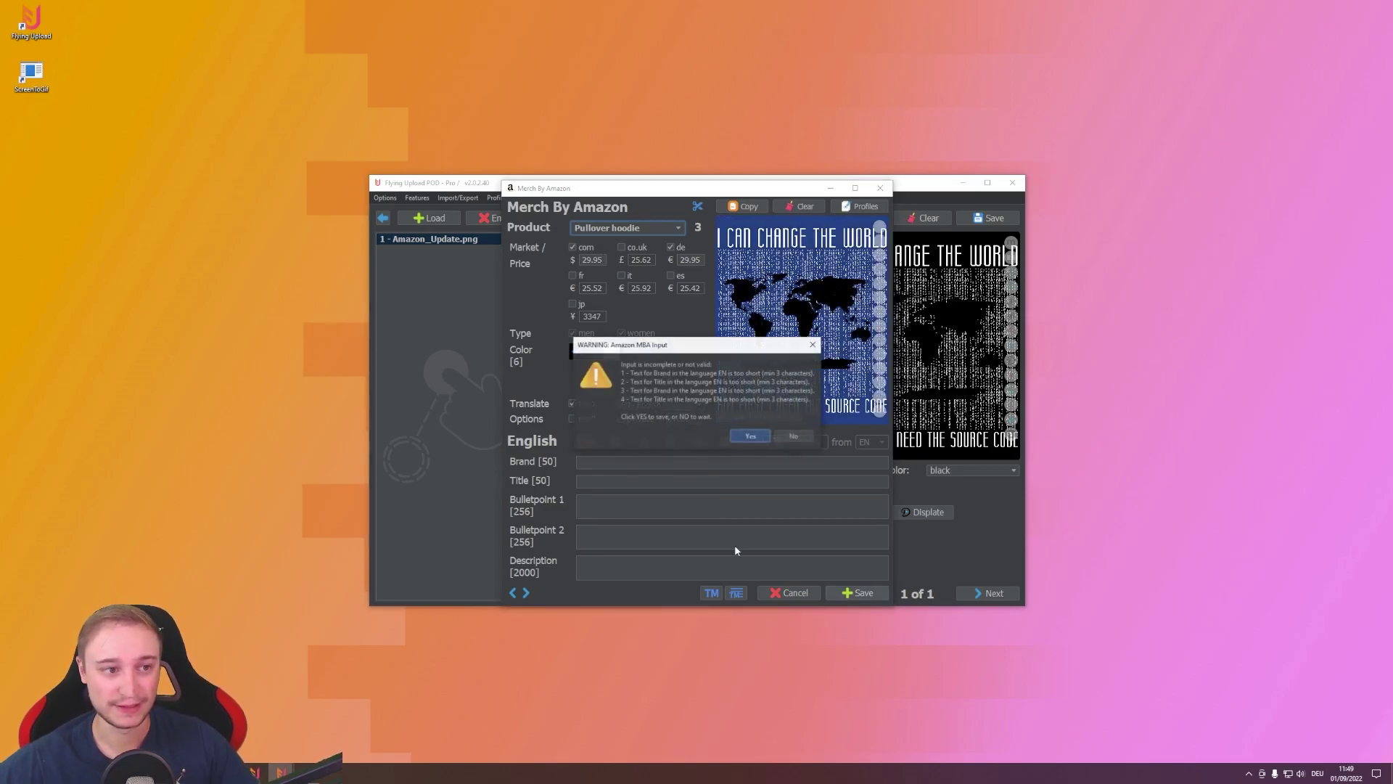
left_click(796, 438)
left_click(880, 188)
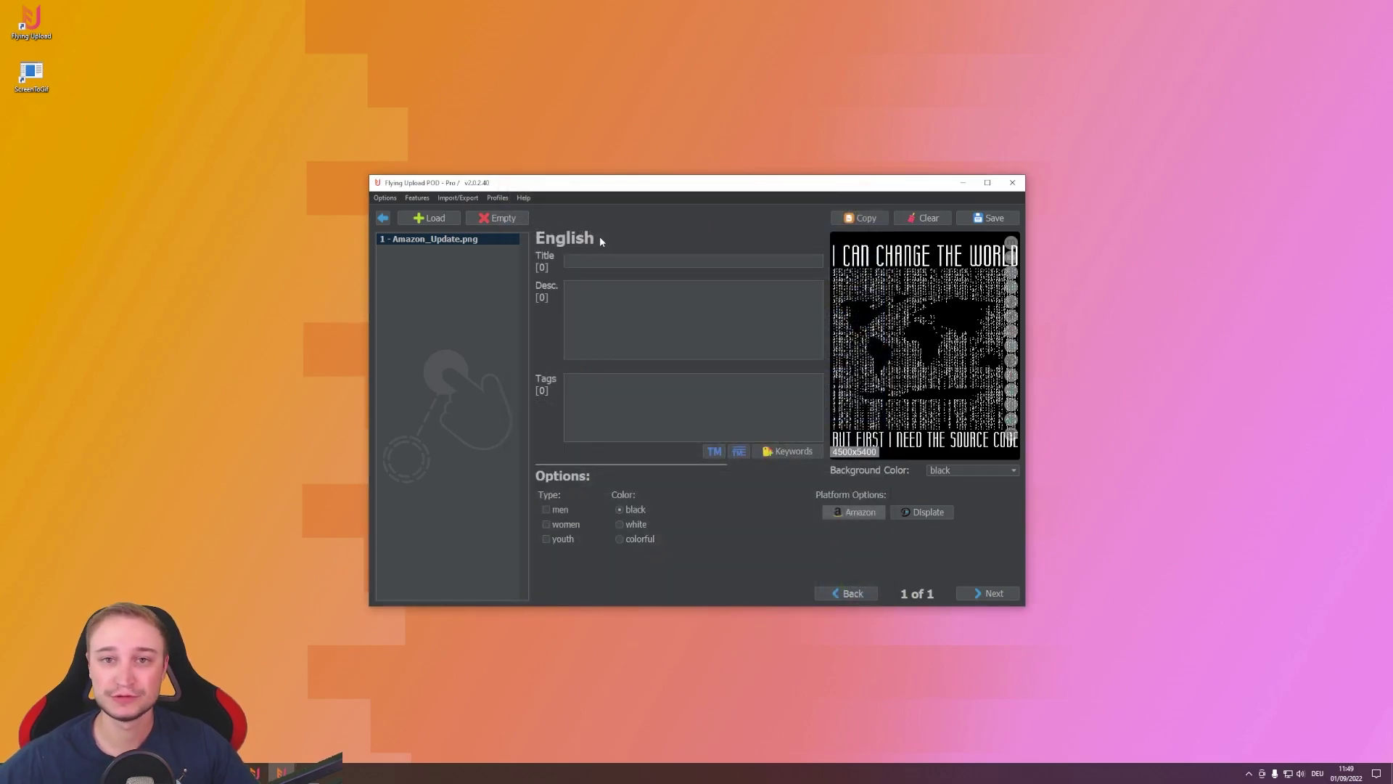
Look over the saved profiles in the desktop program and the Edit POD page in the Flying Upload web app
left_click(524, 198)
mouse_move(498, 198)
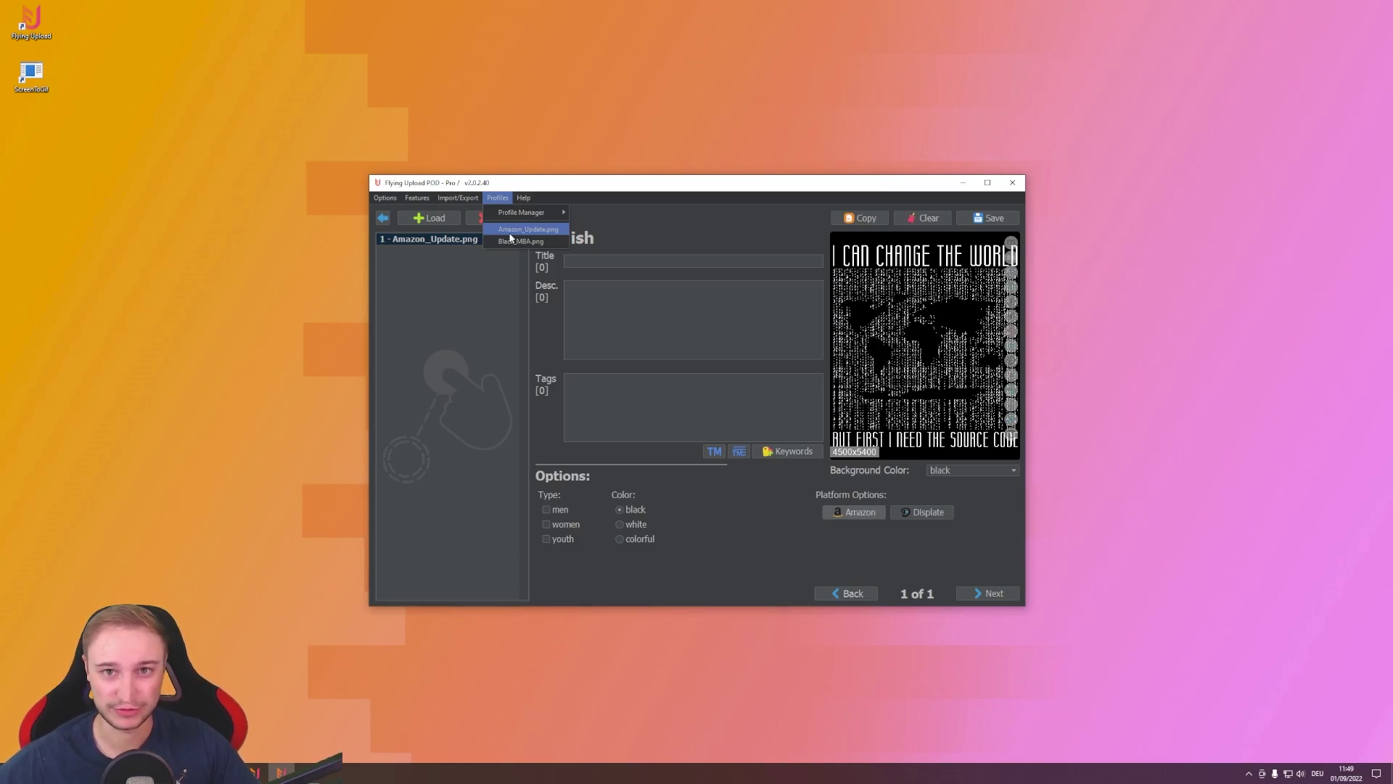
left_click(685, 229)
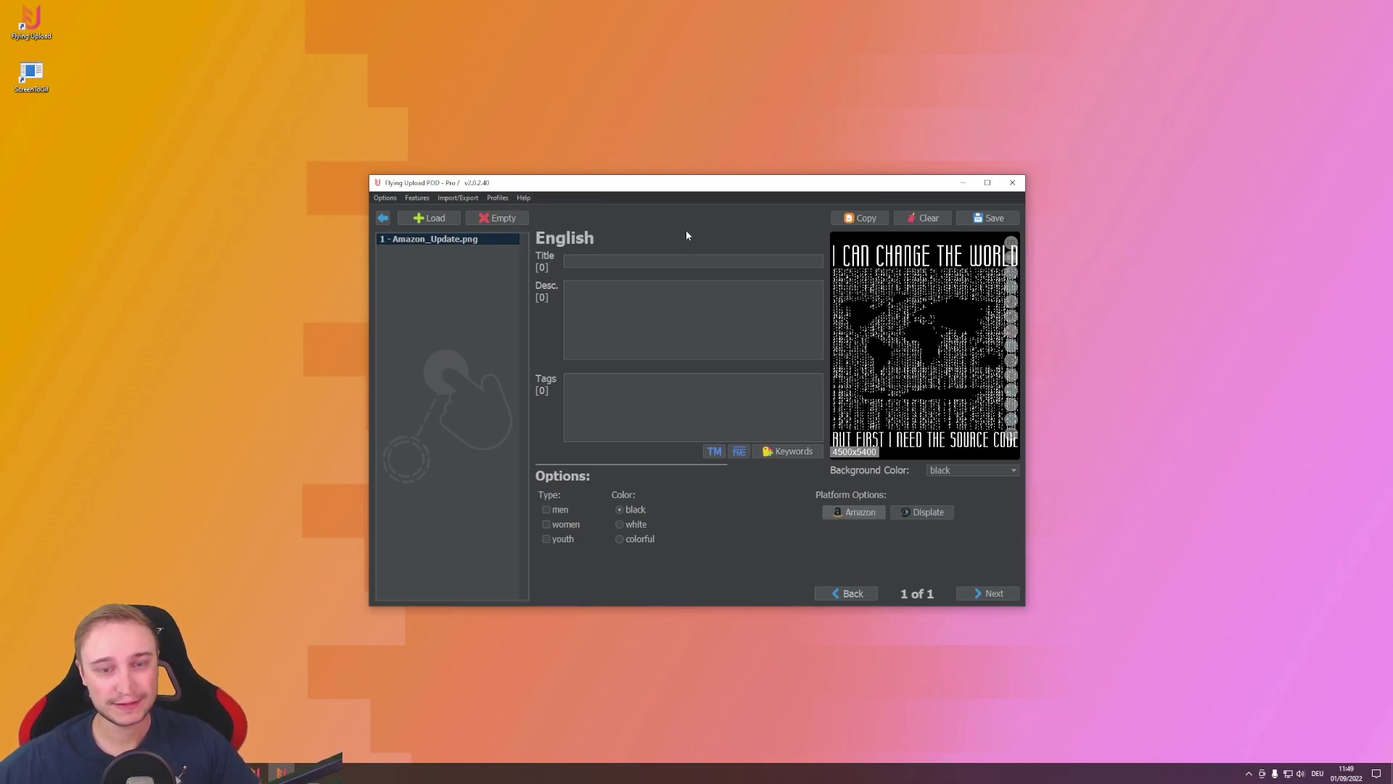
left_click(308, 772)
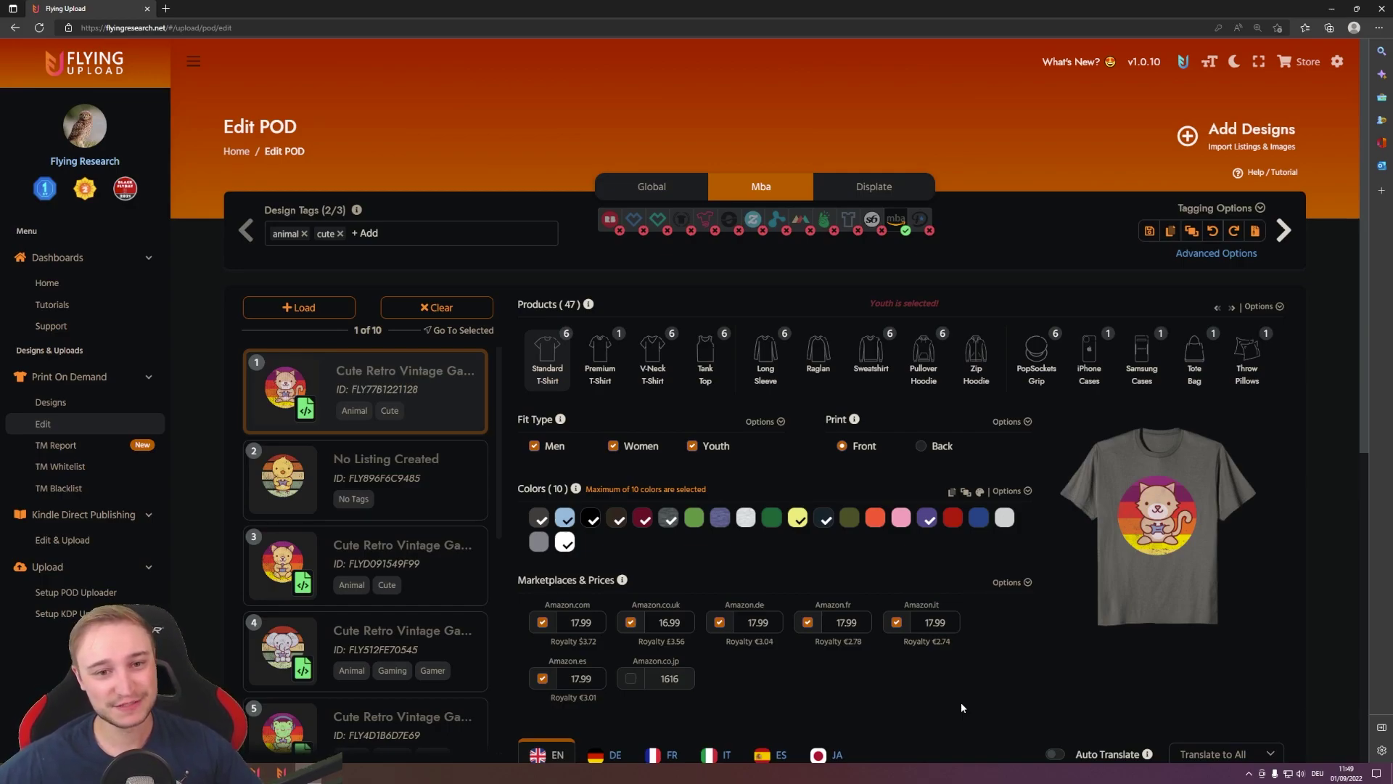
left_click(281, 772)
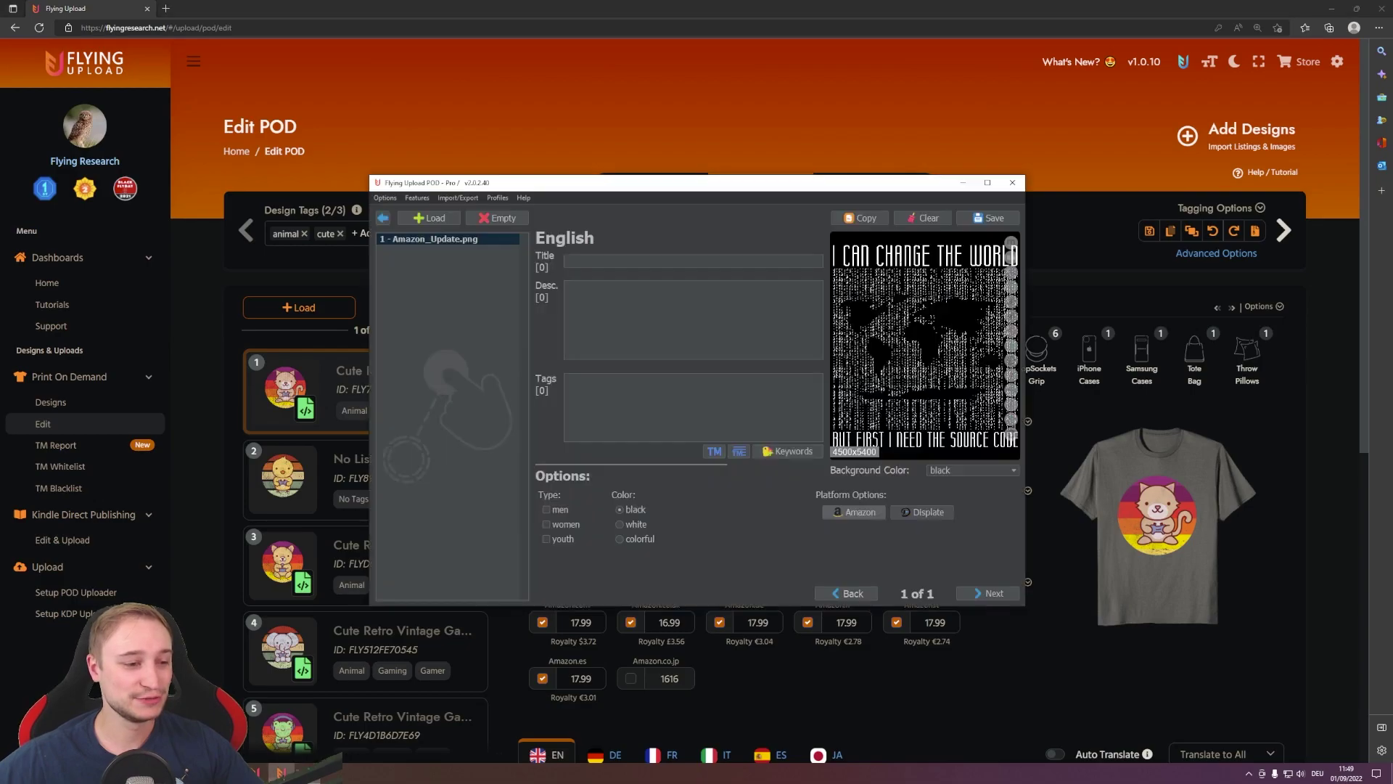
left_click(498, 197)
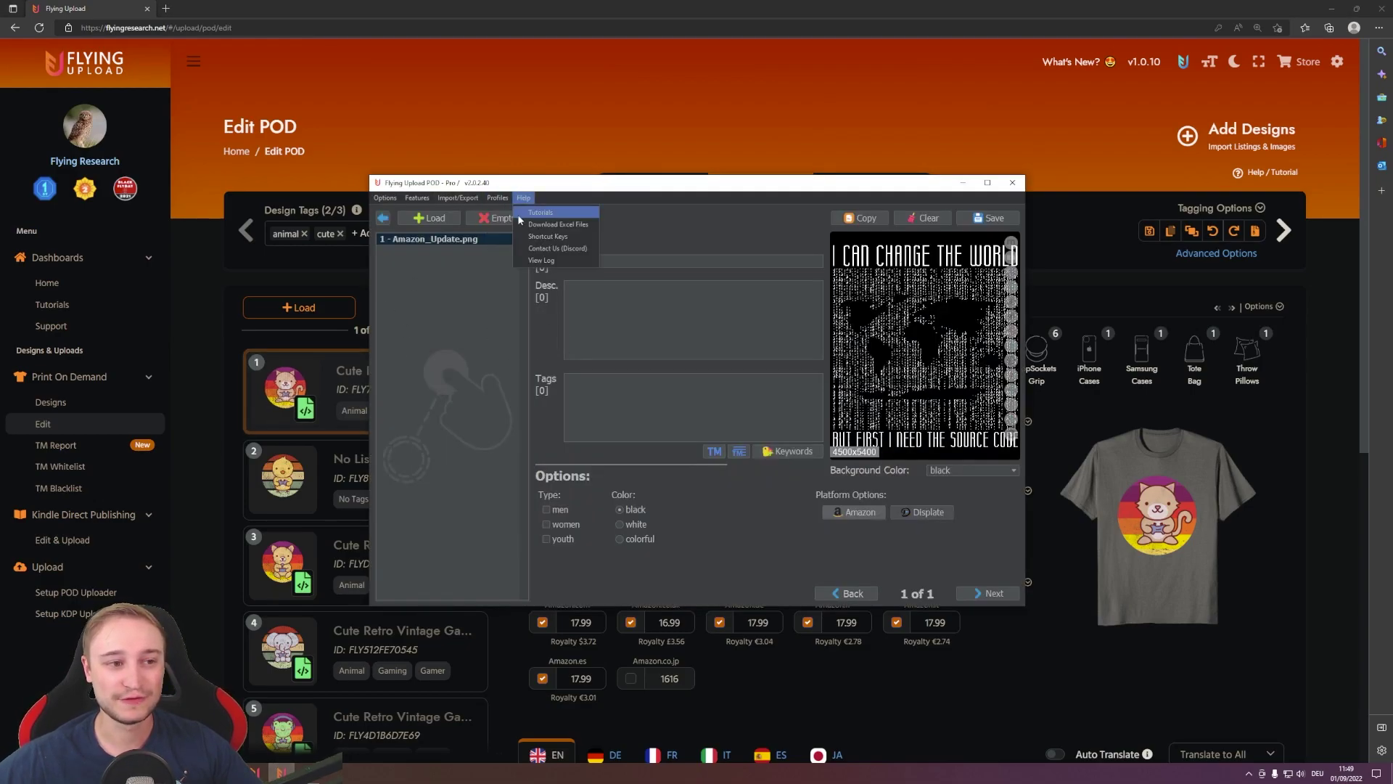
left_click(528, 229)
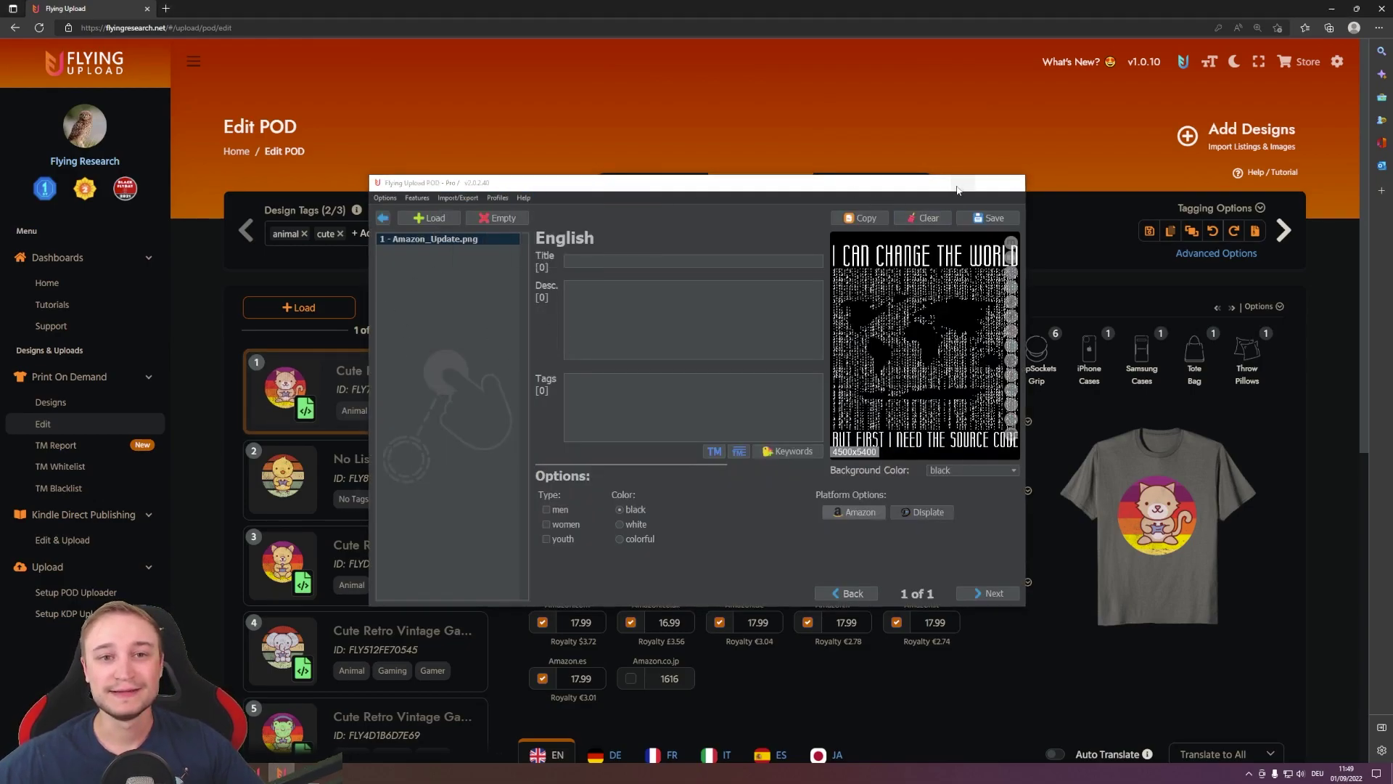
Switch to the Flying Upload web app and open the print-on-demand Designs overview
left_click(1041, 285)
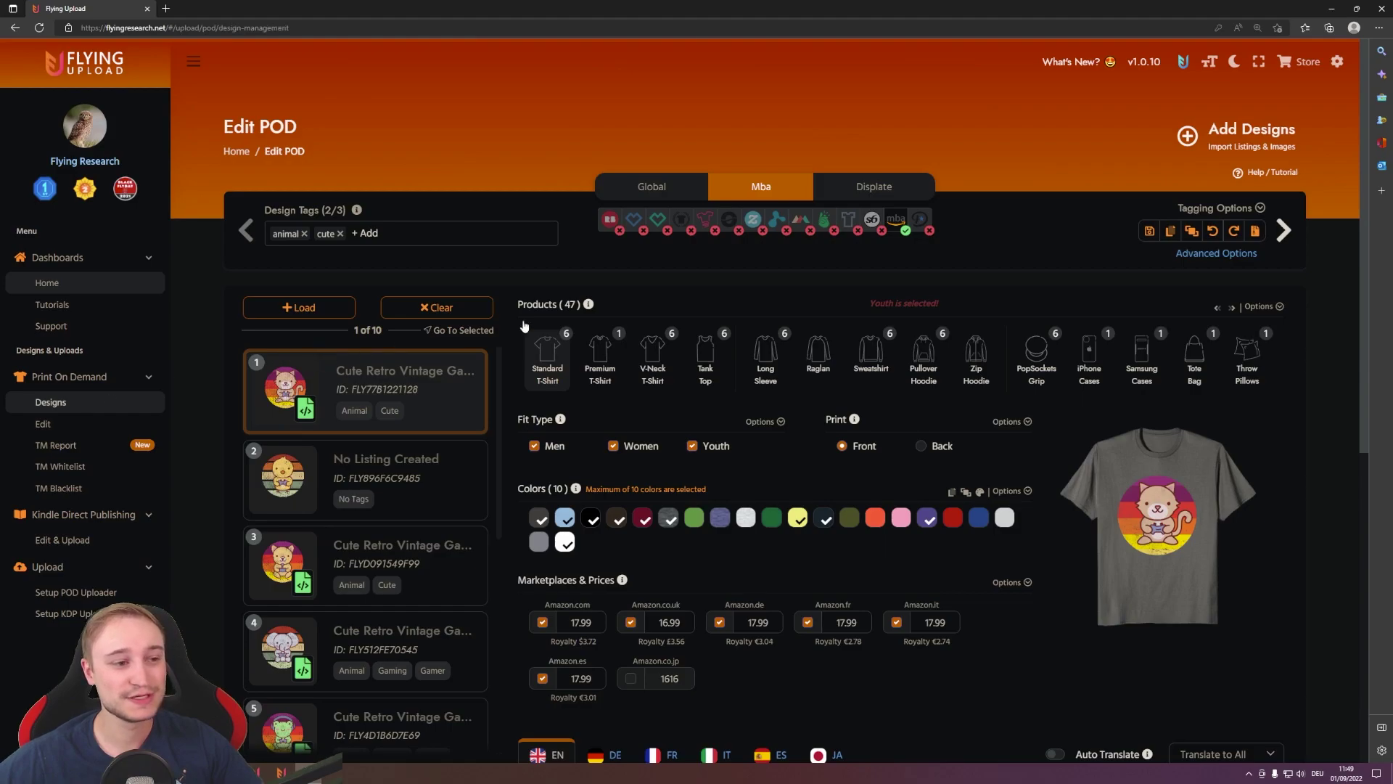
left_click(77, 403)
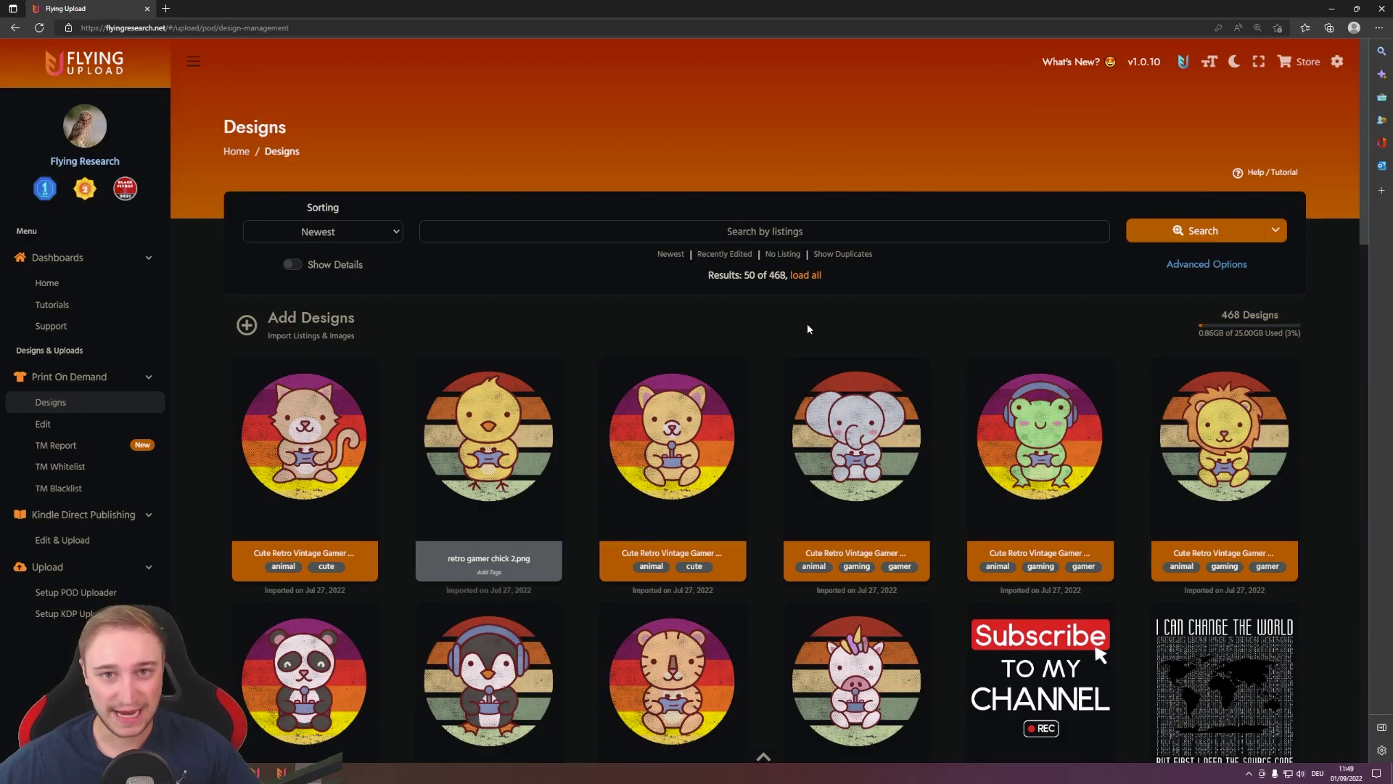
left_click(104, 431)
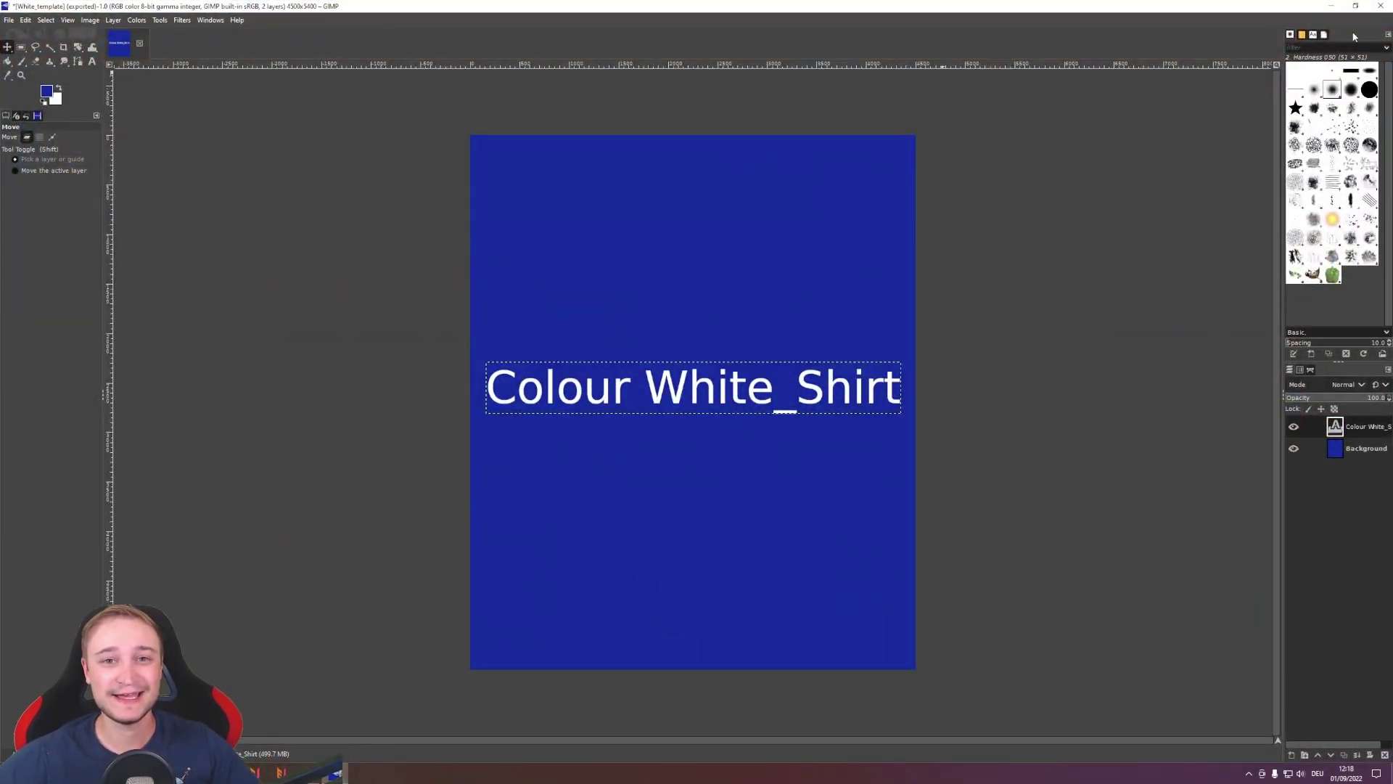
Import the desktop images black_template.png and white_template.png as new designs in the Flying Upload web app
left_click(1334, 12)
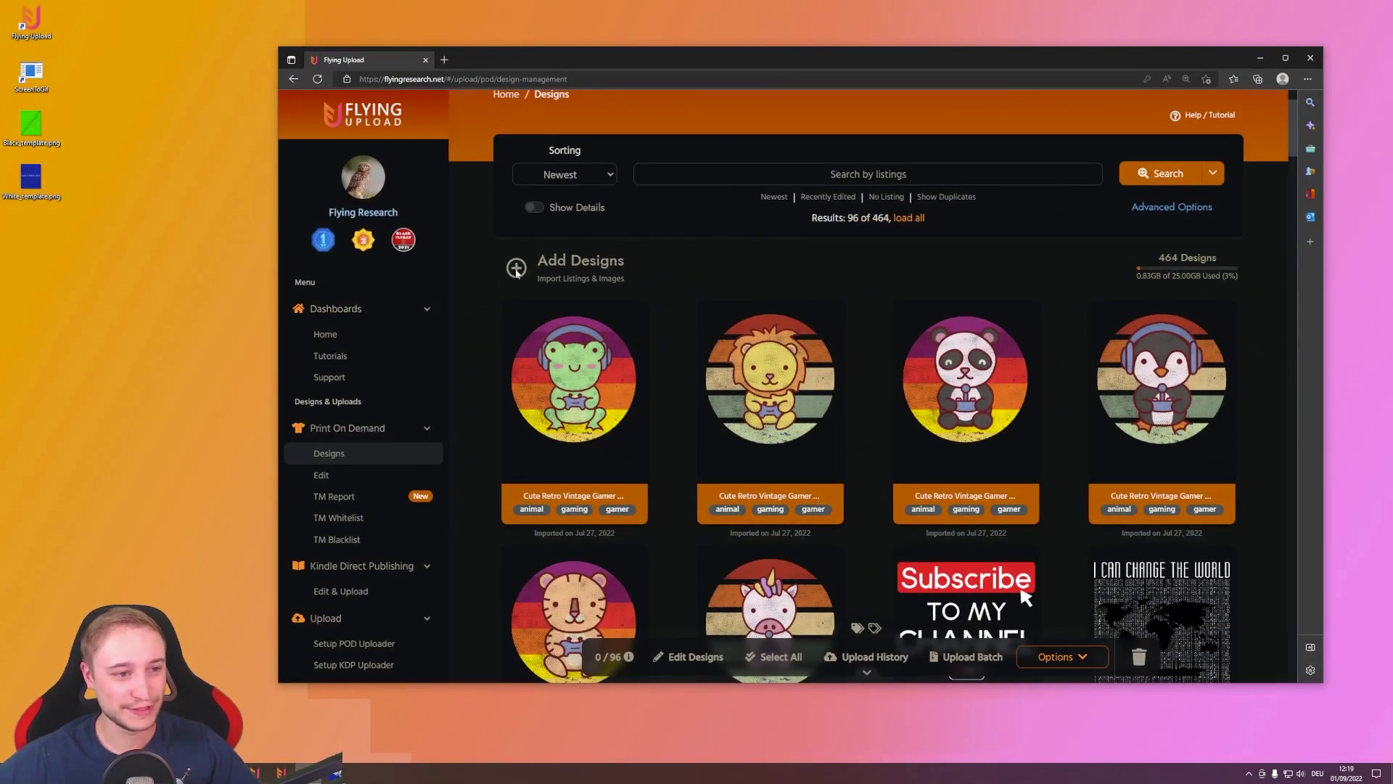
left_click(541, 270)
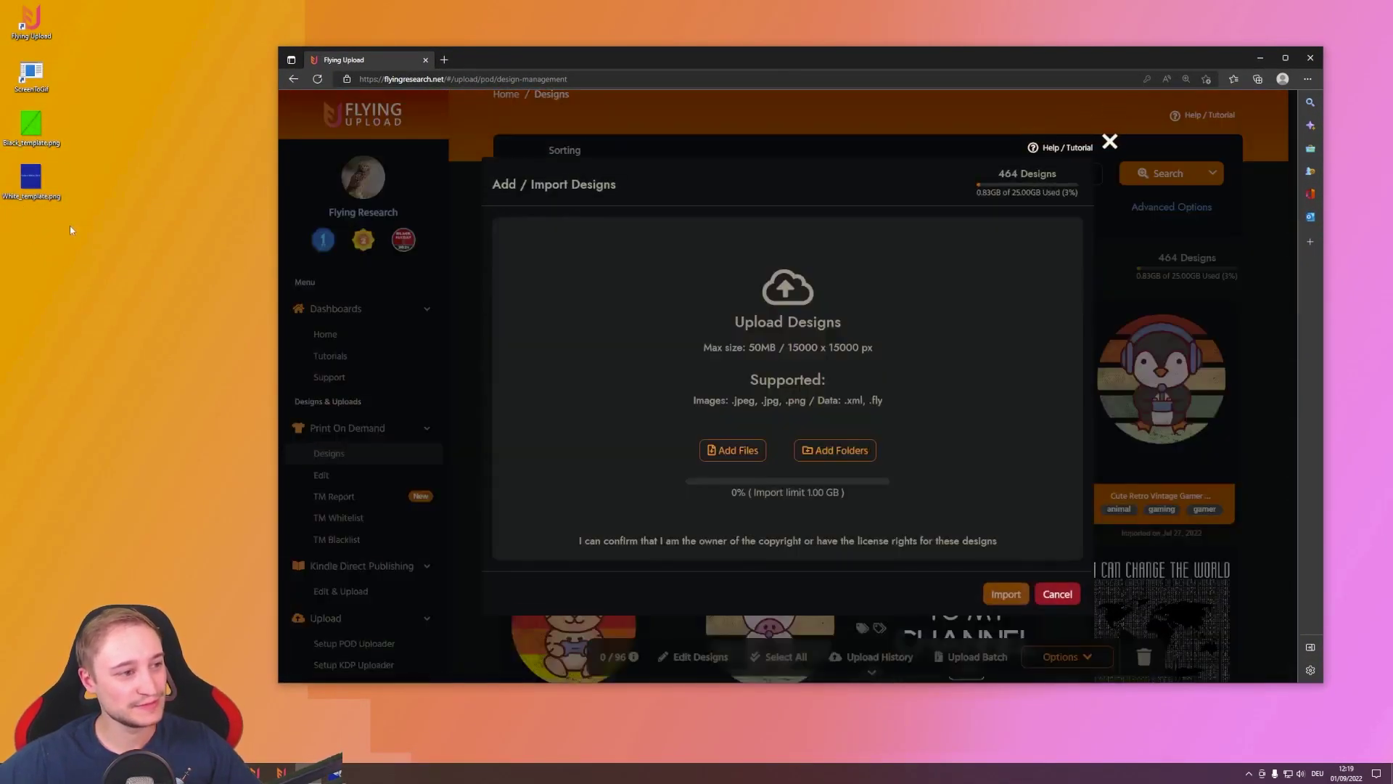
left_click_drag(704, 338, 706, 340)
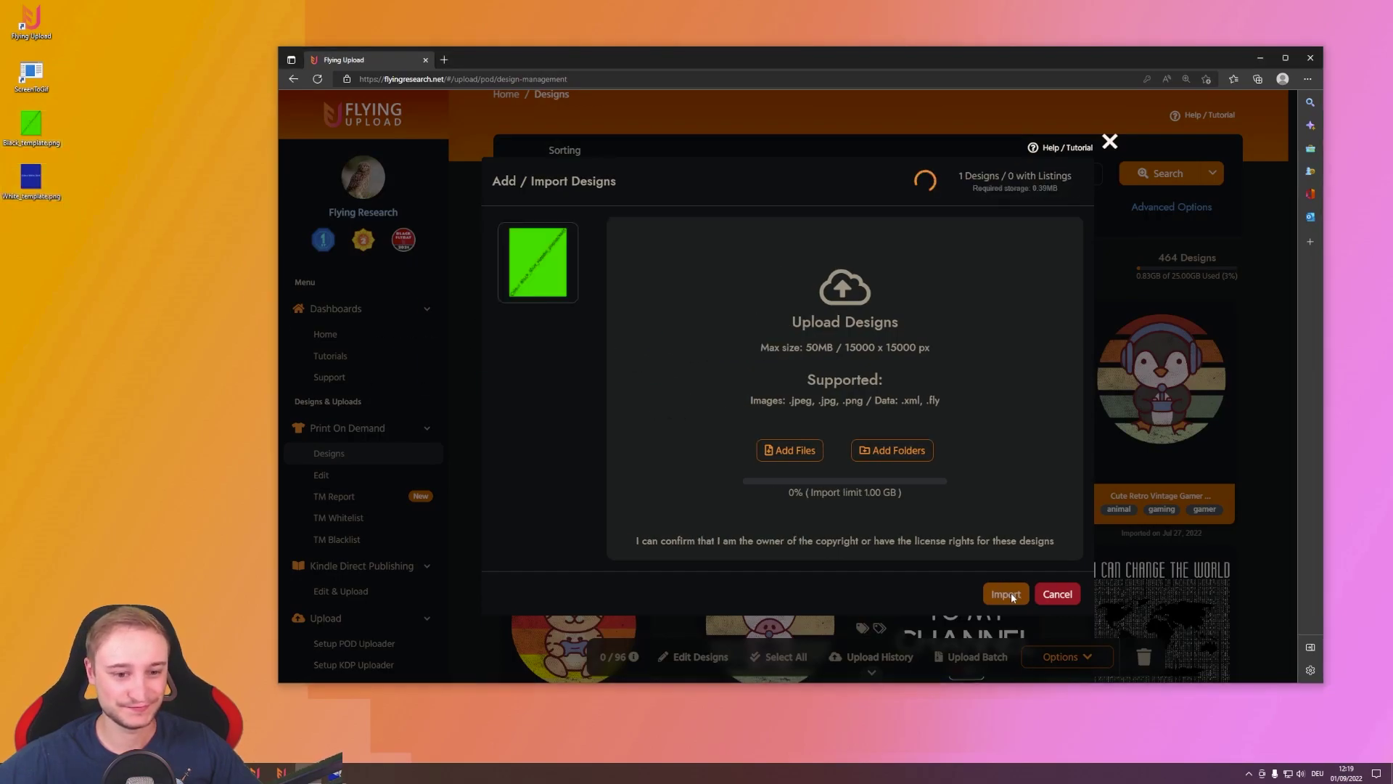
left_click(1006, 595)
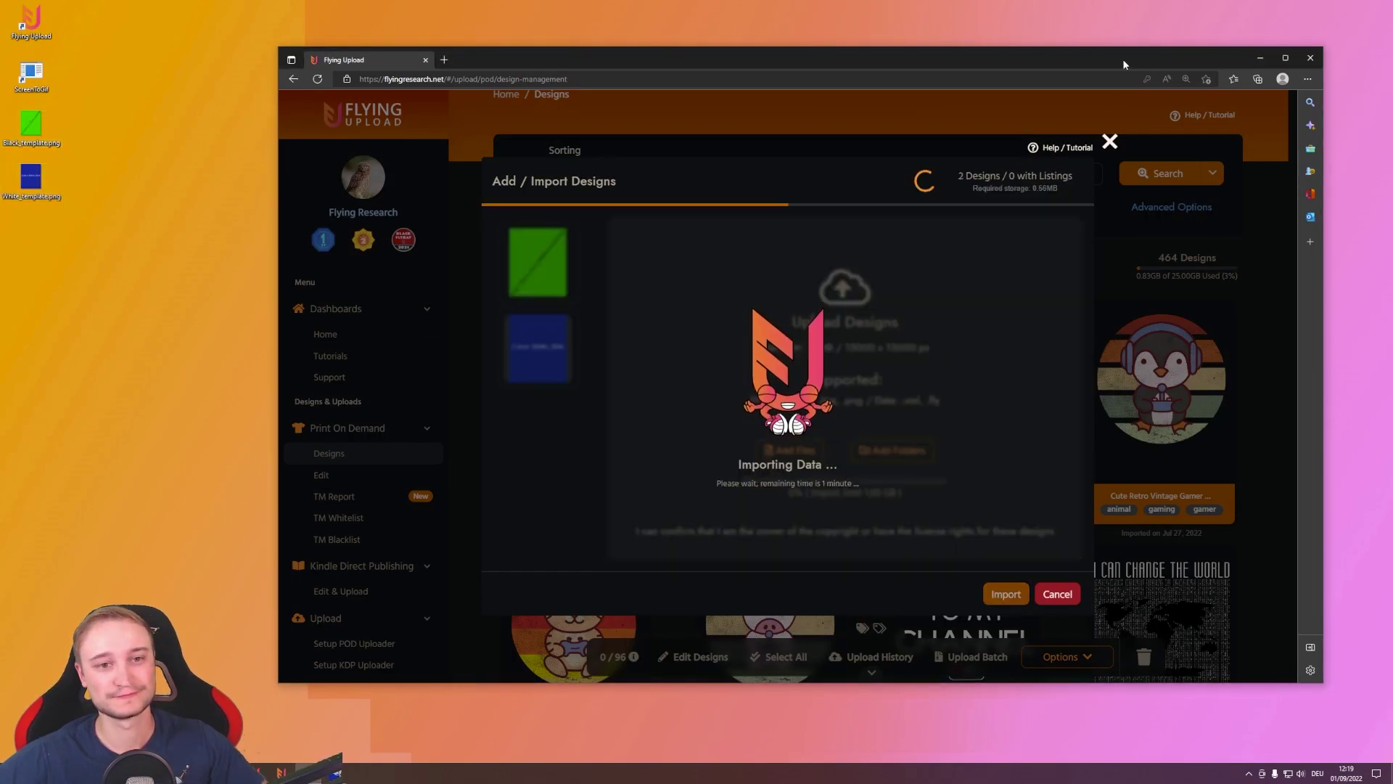
double_click(1088, 60)
left_click(685, 510)
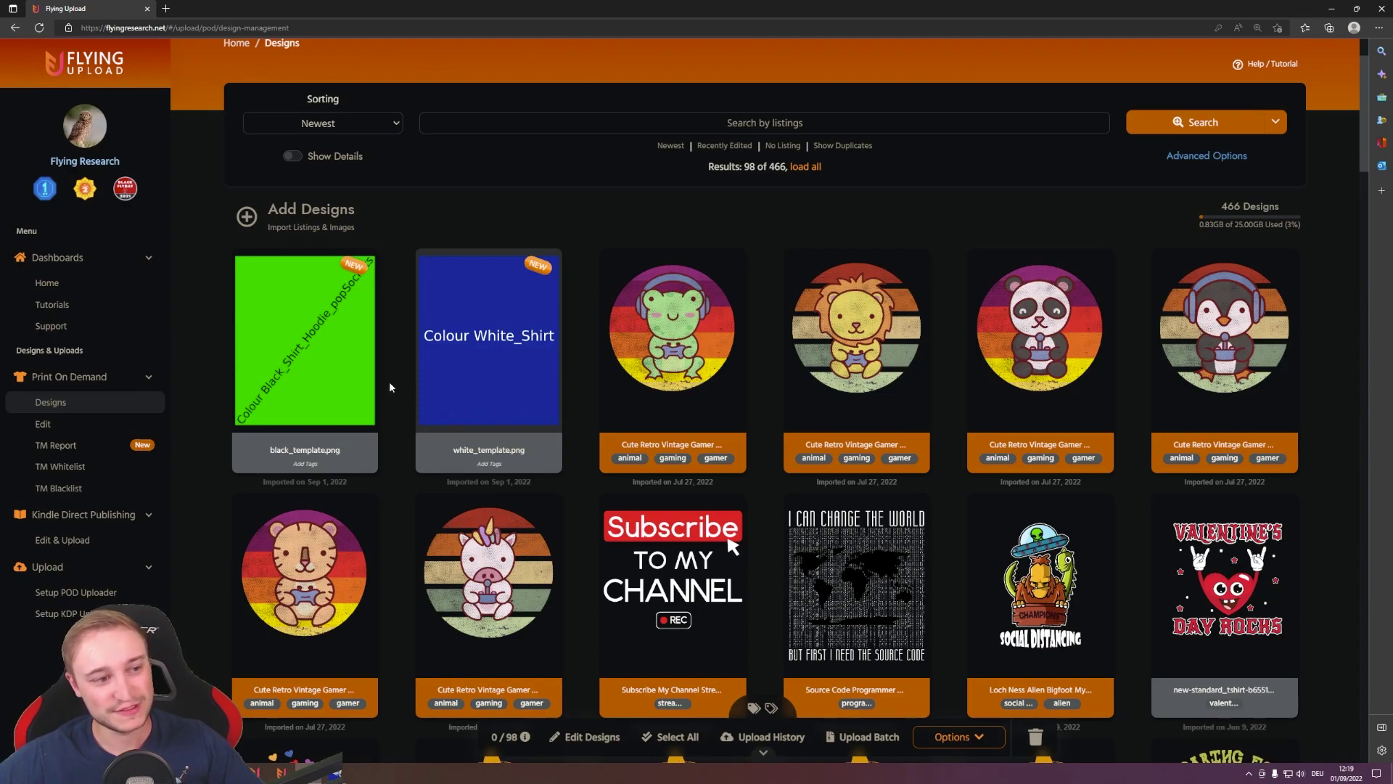
Set the design tag "template" on both black_template.png and white_template.png
left_click_drag(360, 435, 465, 526)
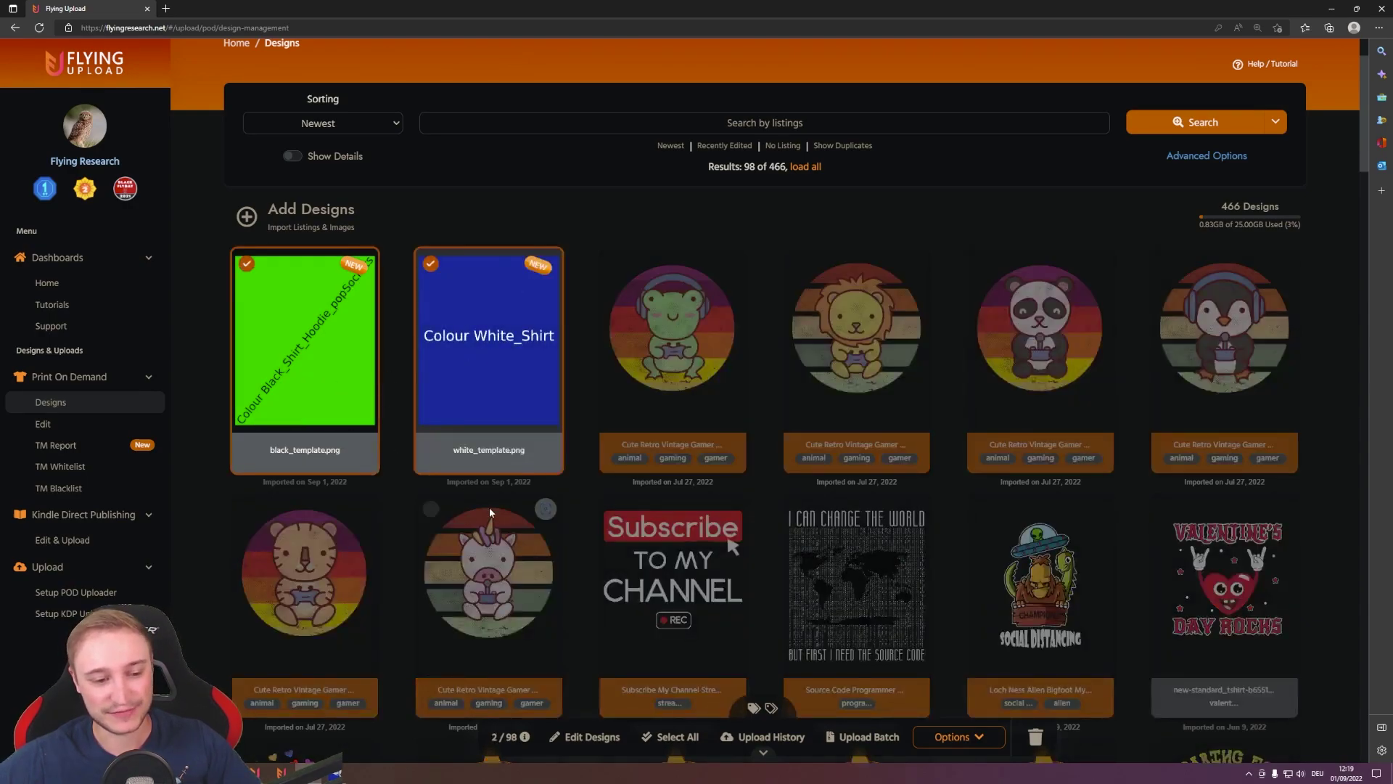
left_click(754, 707)
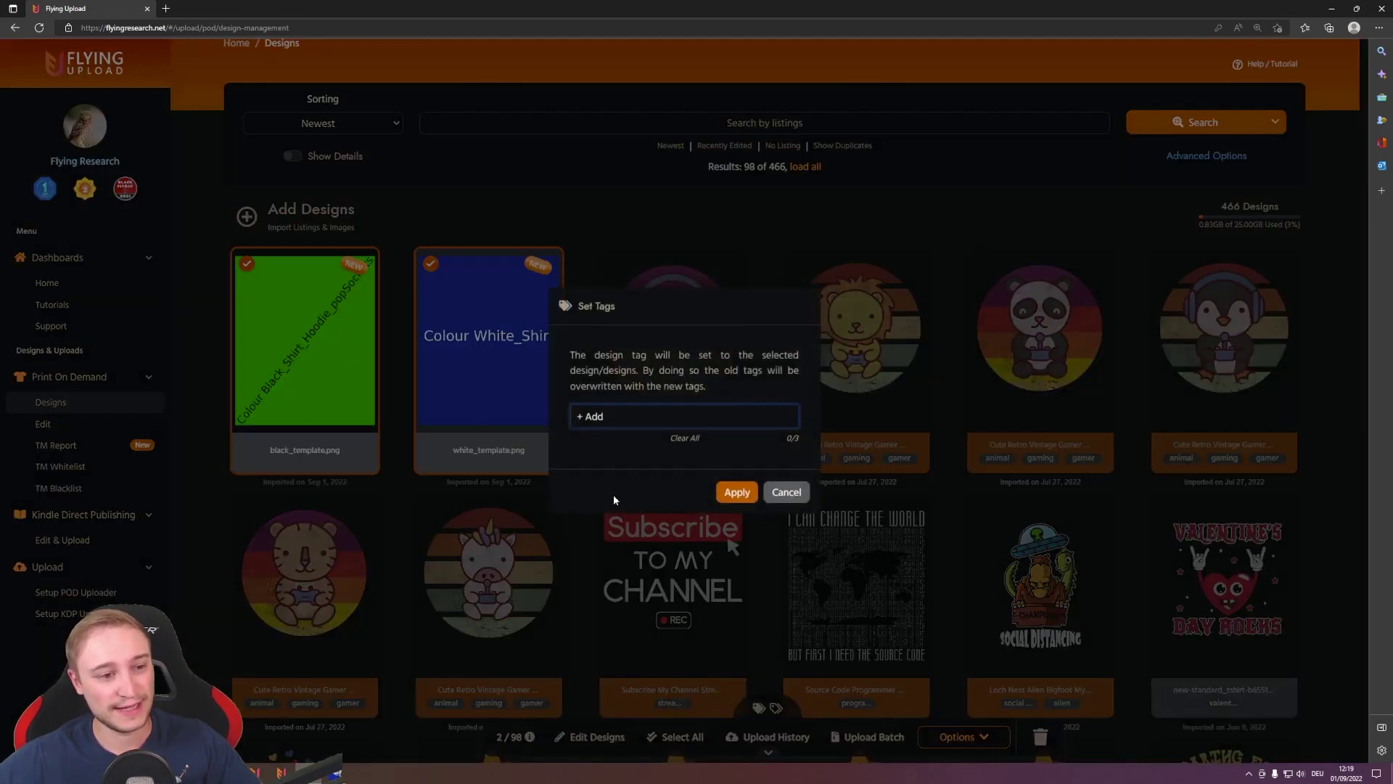
type("te")
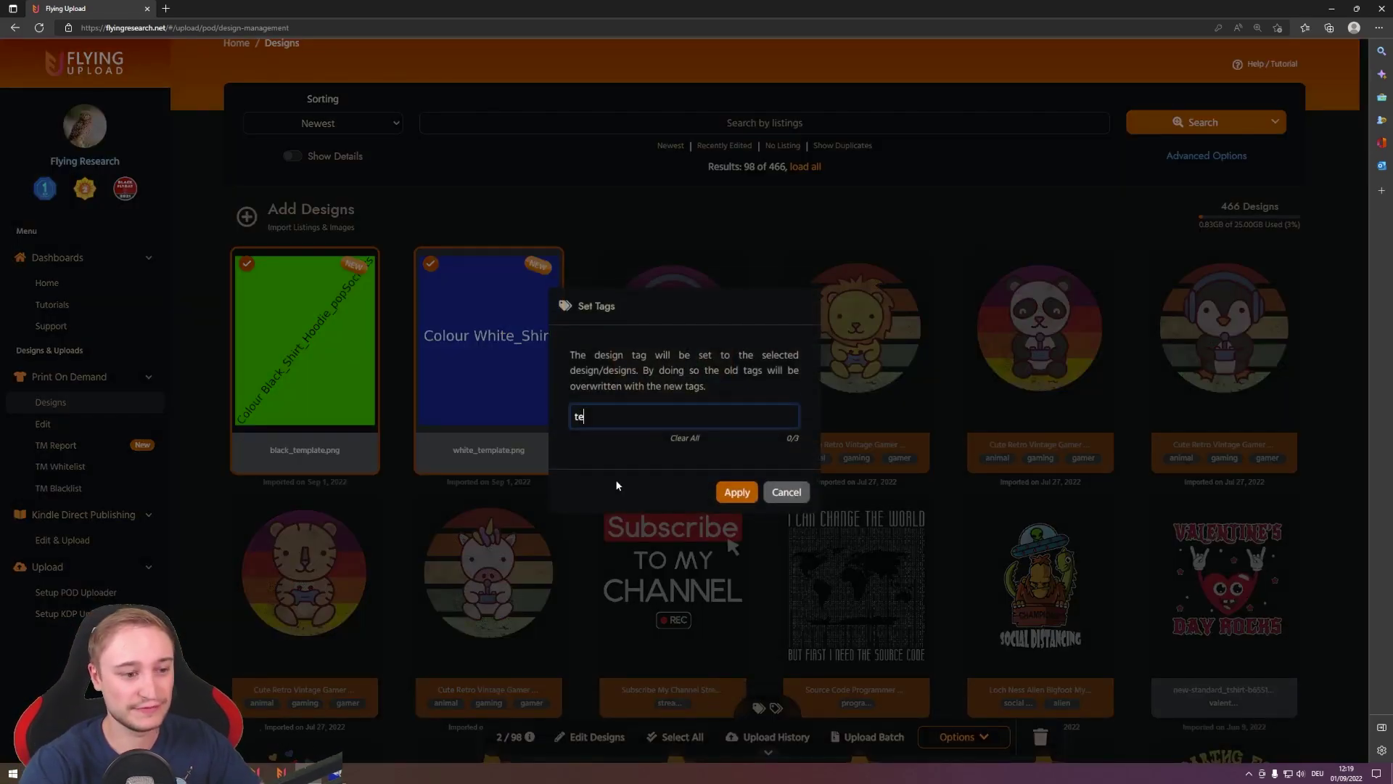
type("mplate")
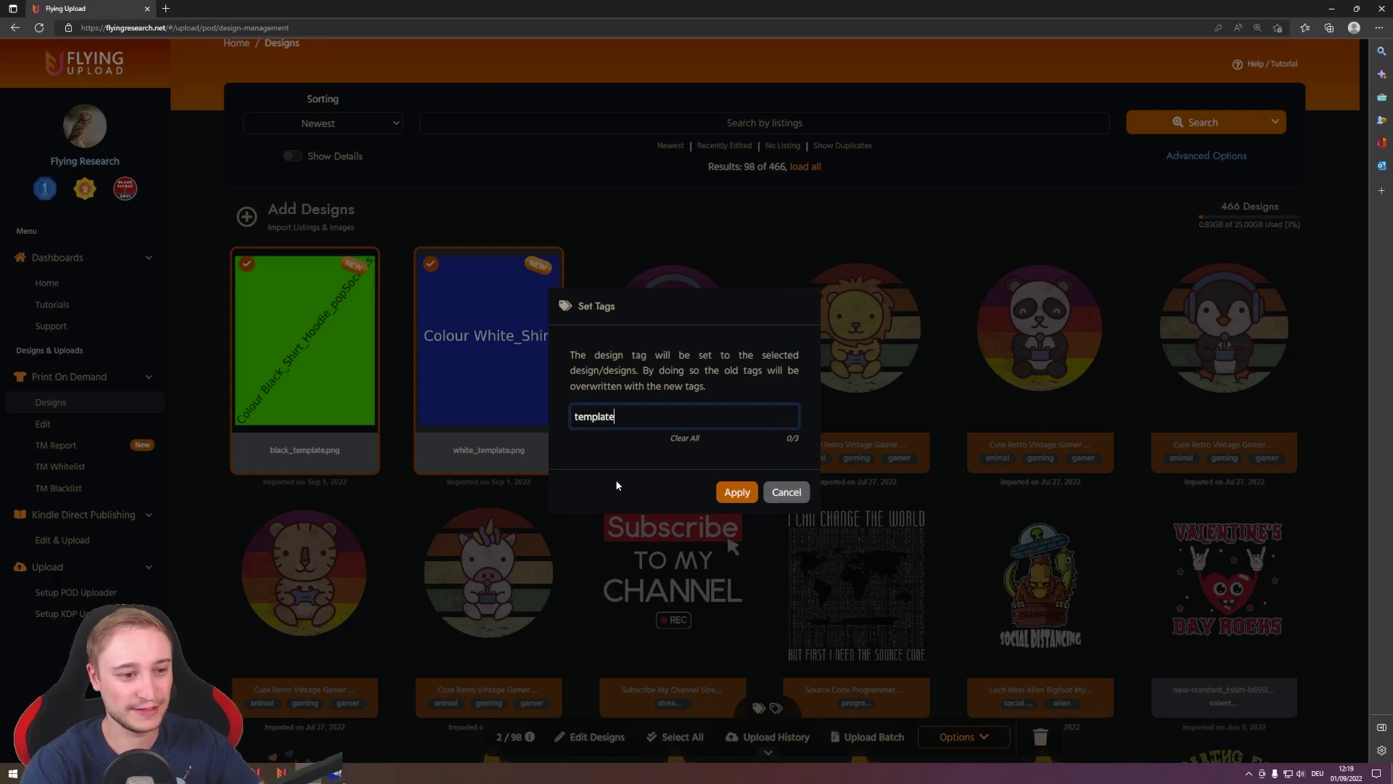
key("Return")
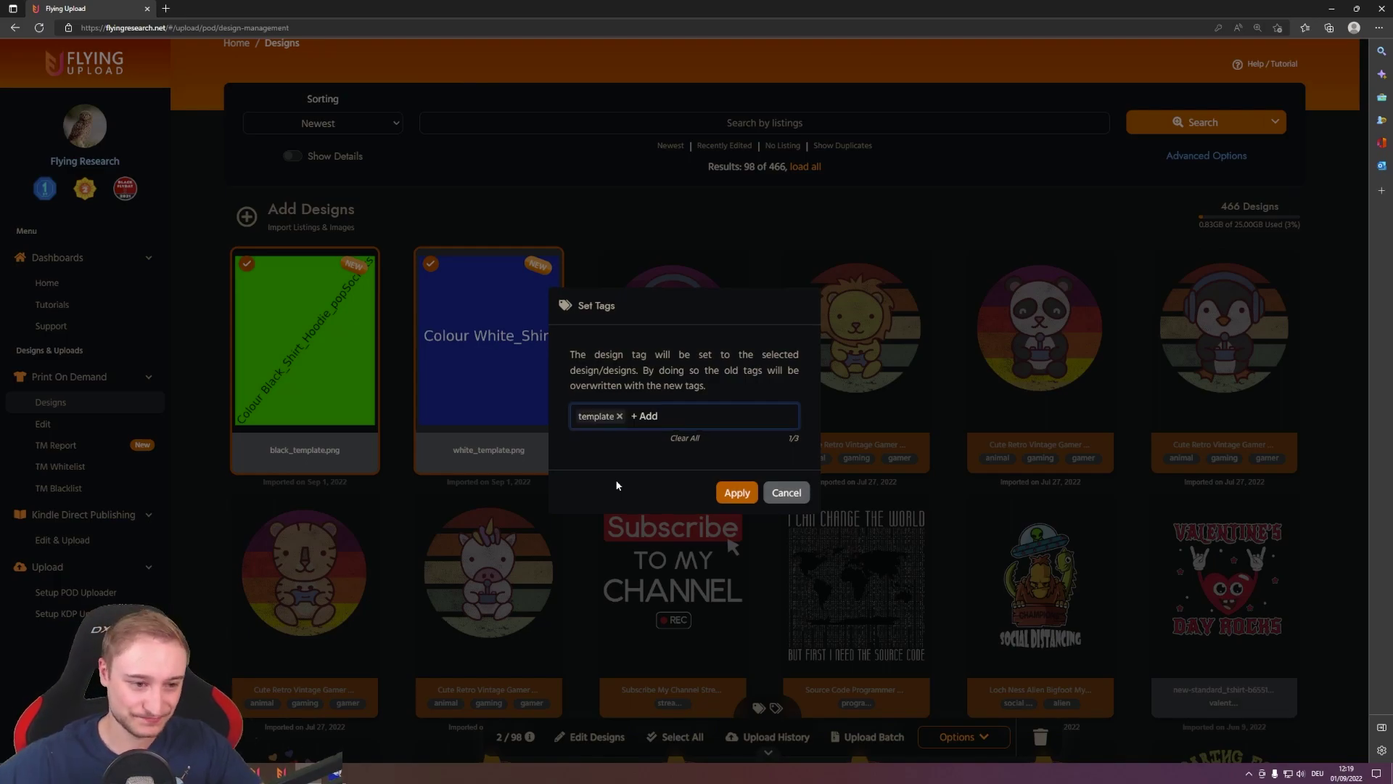
left_click(736, 493)
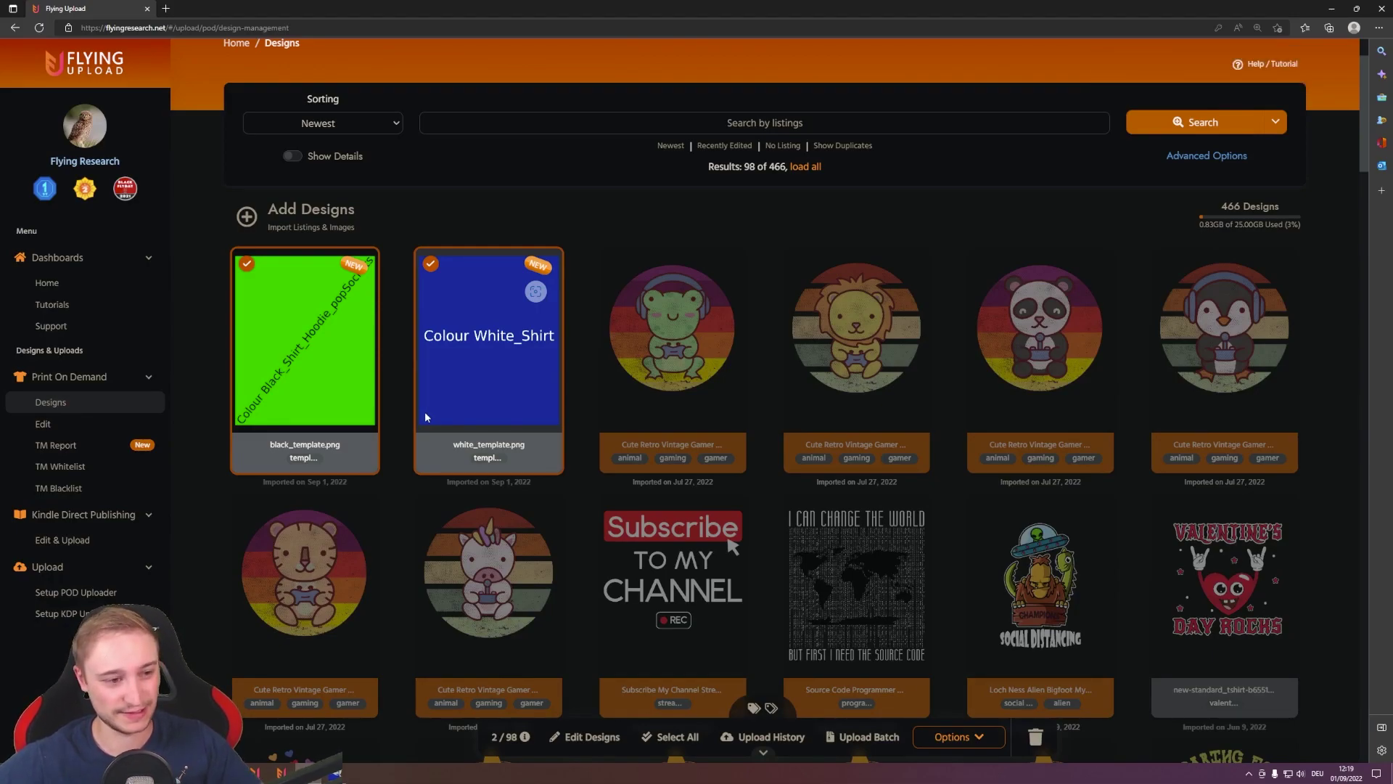
Add the tag "black" to the black_template.png design only
left_click(373, 396)
mouse_move(359, 402)
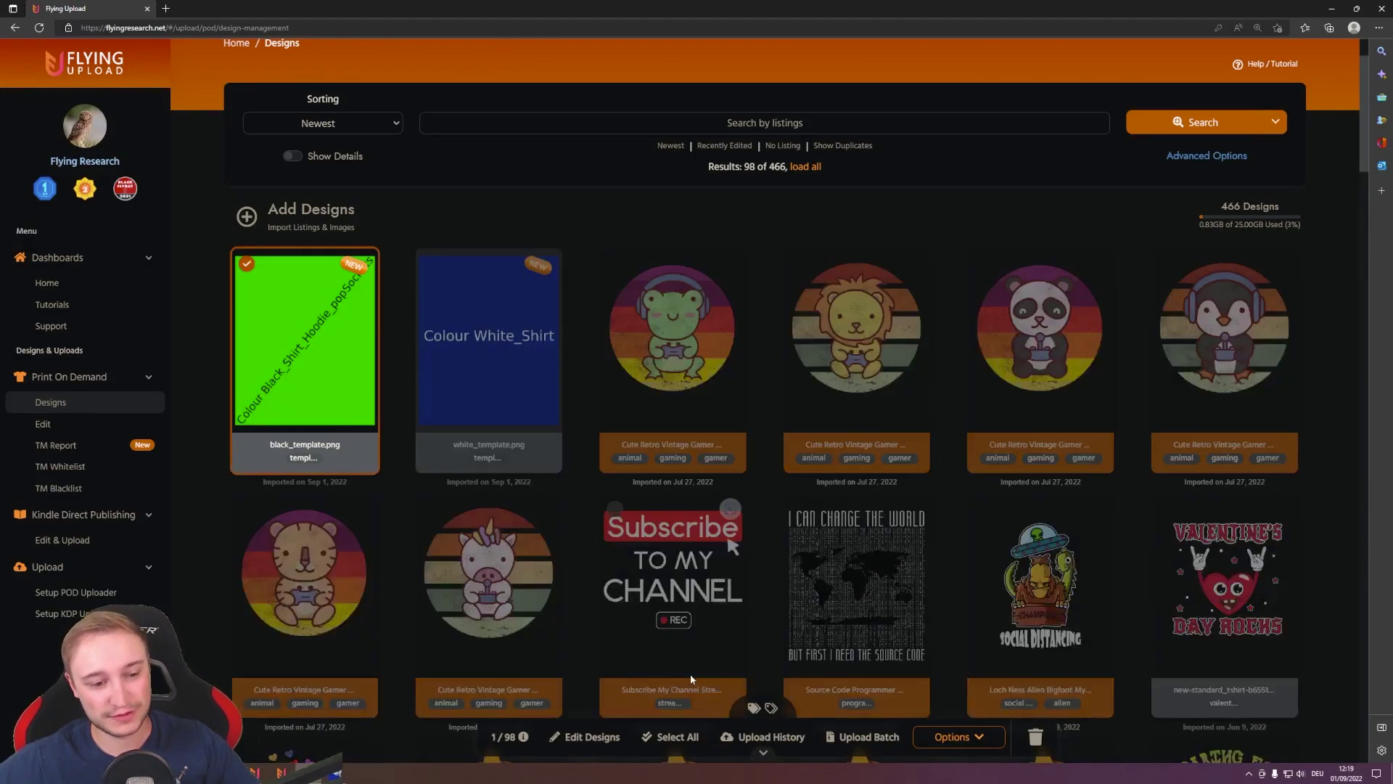
left_click(773, 708)
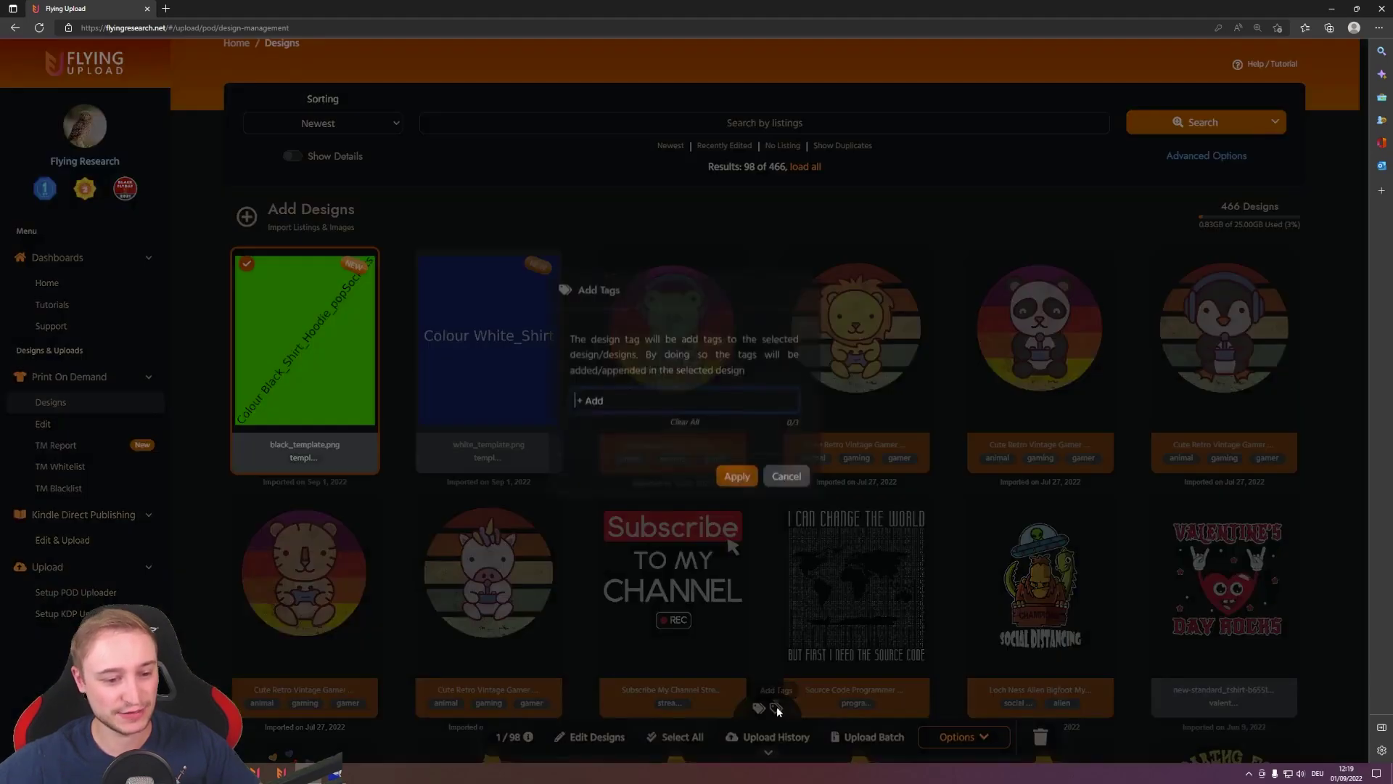
type("black")
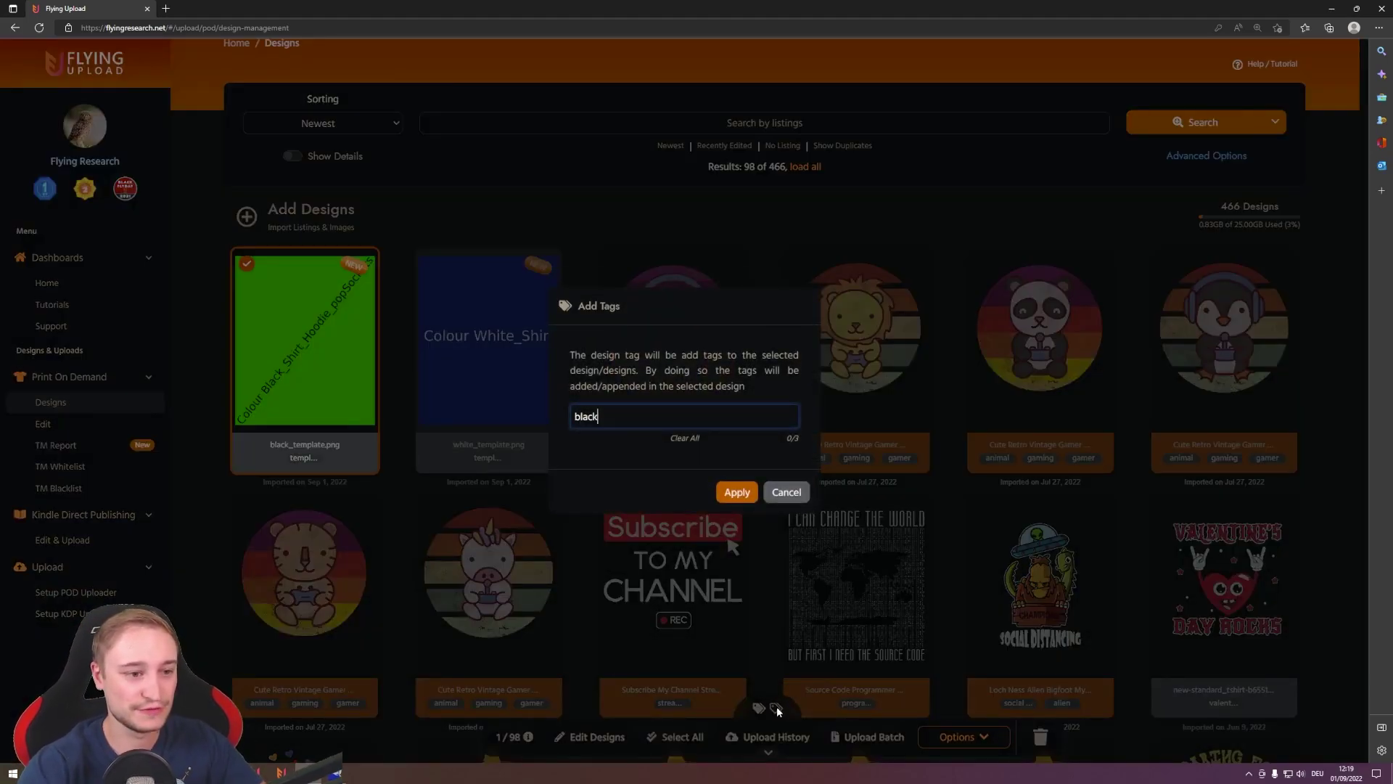
key("Return")
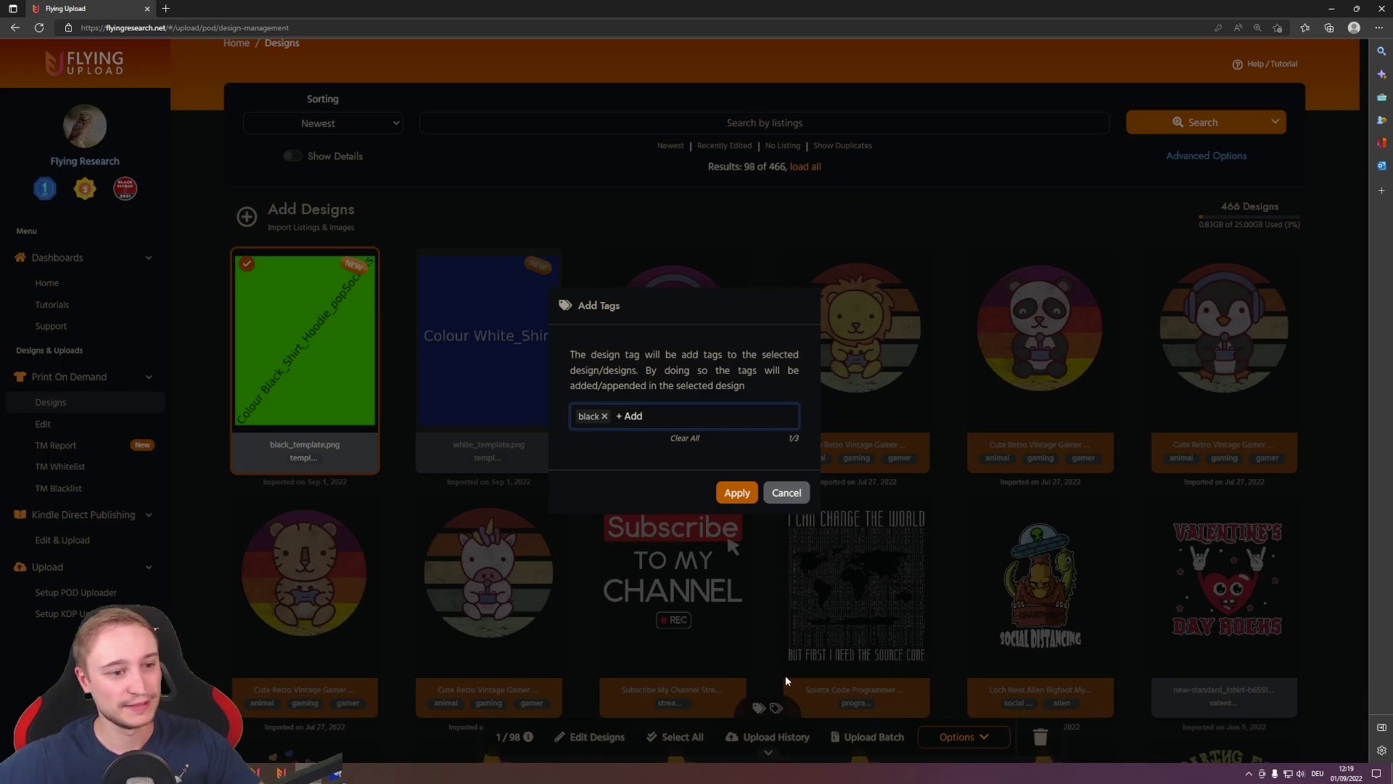
left_click(735, 493)
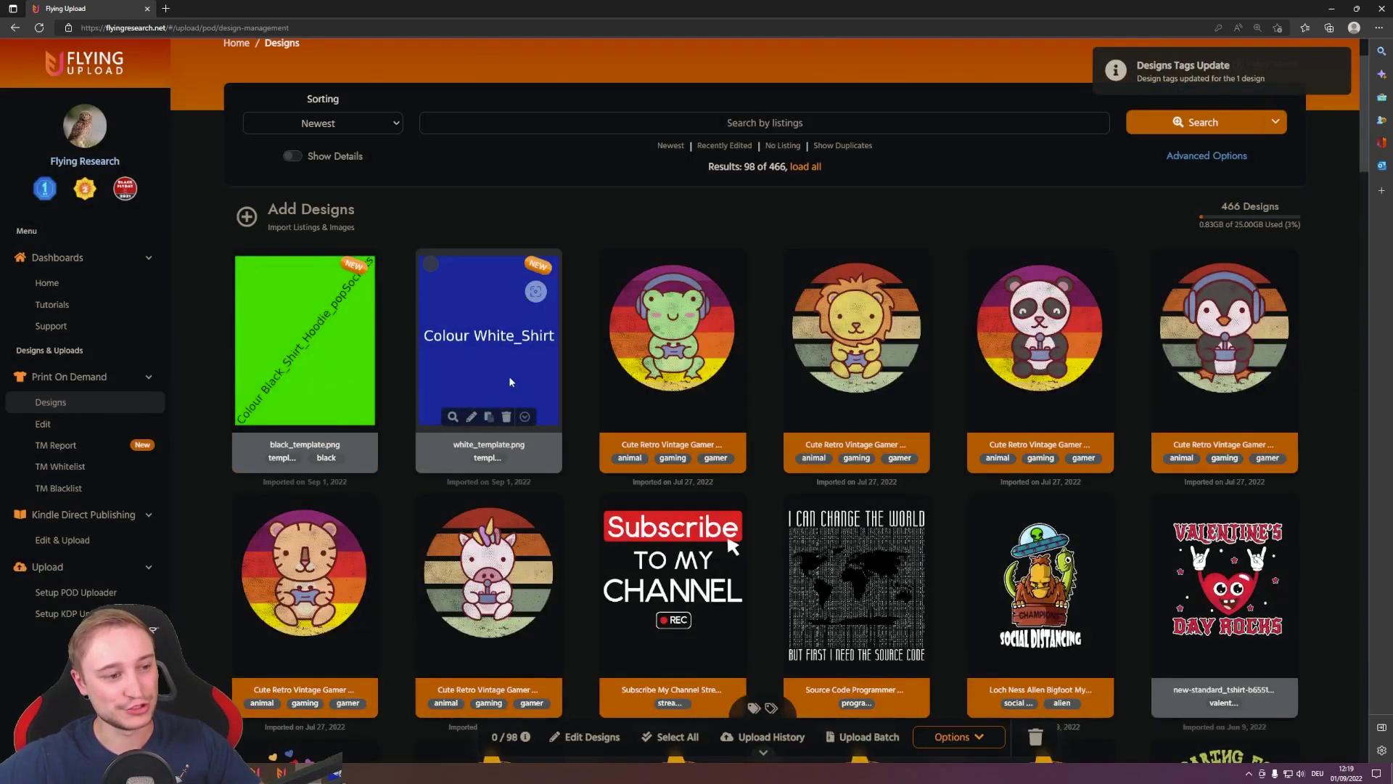
Add the tag "white" to the white_template.png design only
left_click(511, 380)
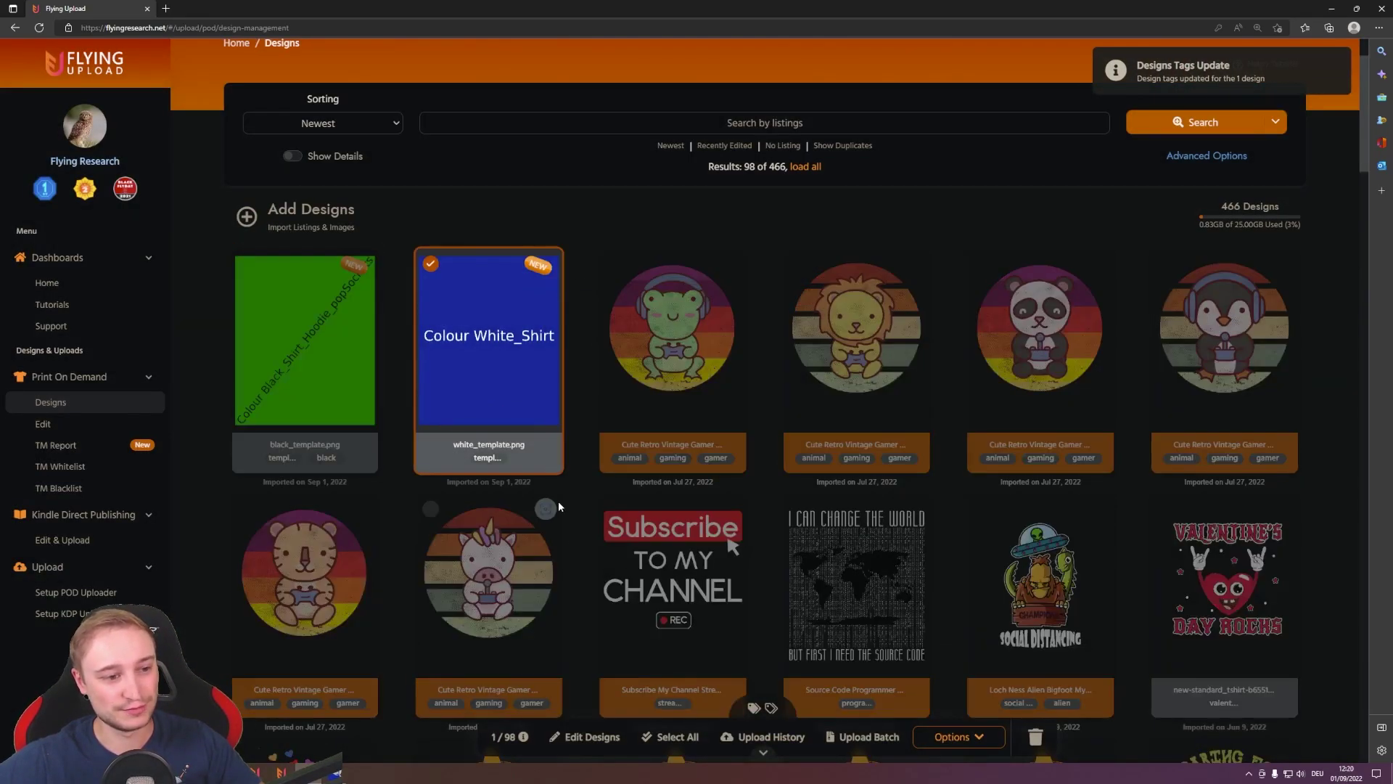
left_click(771, 709)
type("white")
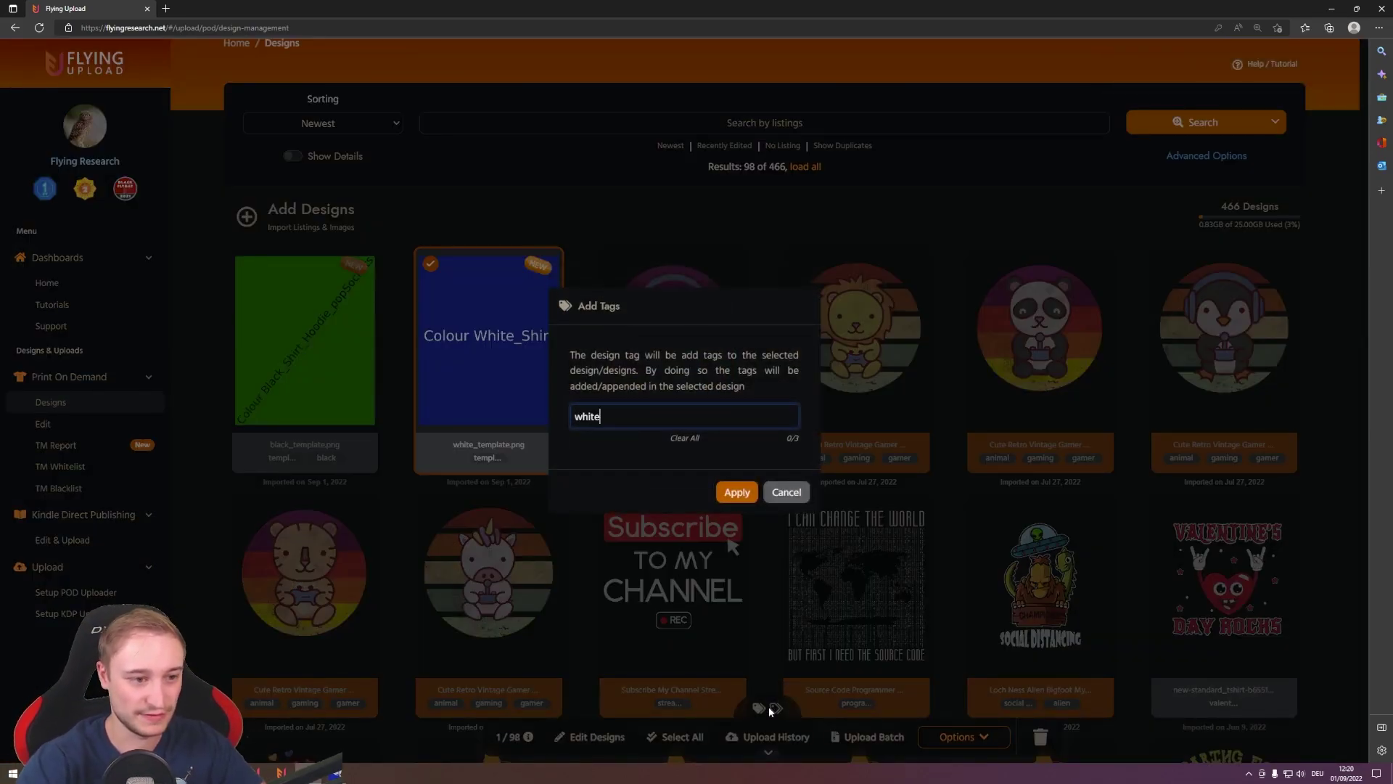
key("Return")
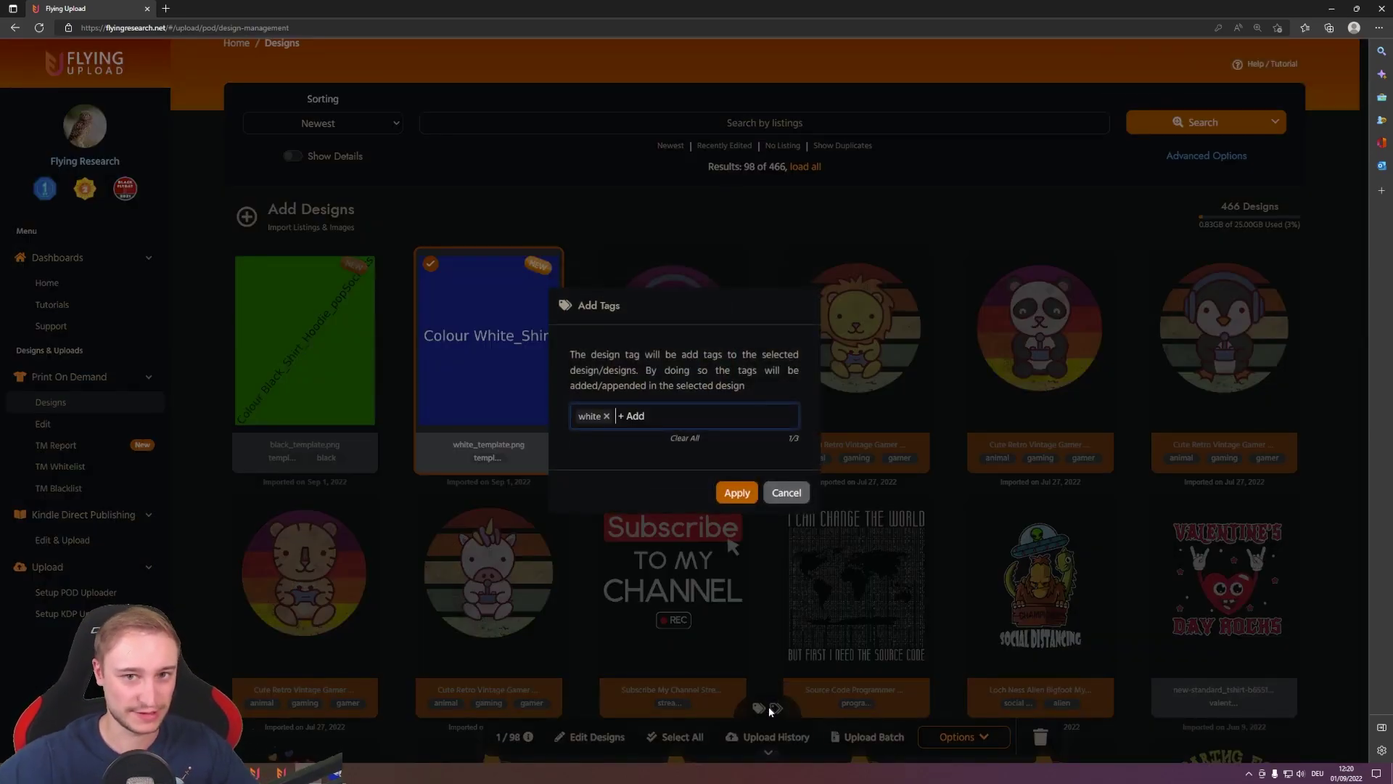
left_click(737, 494)
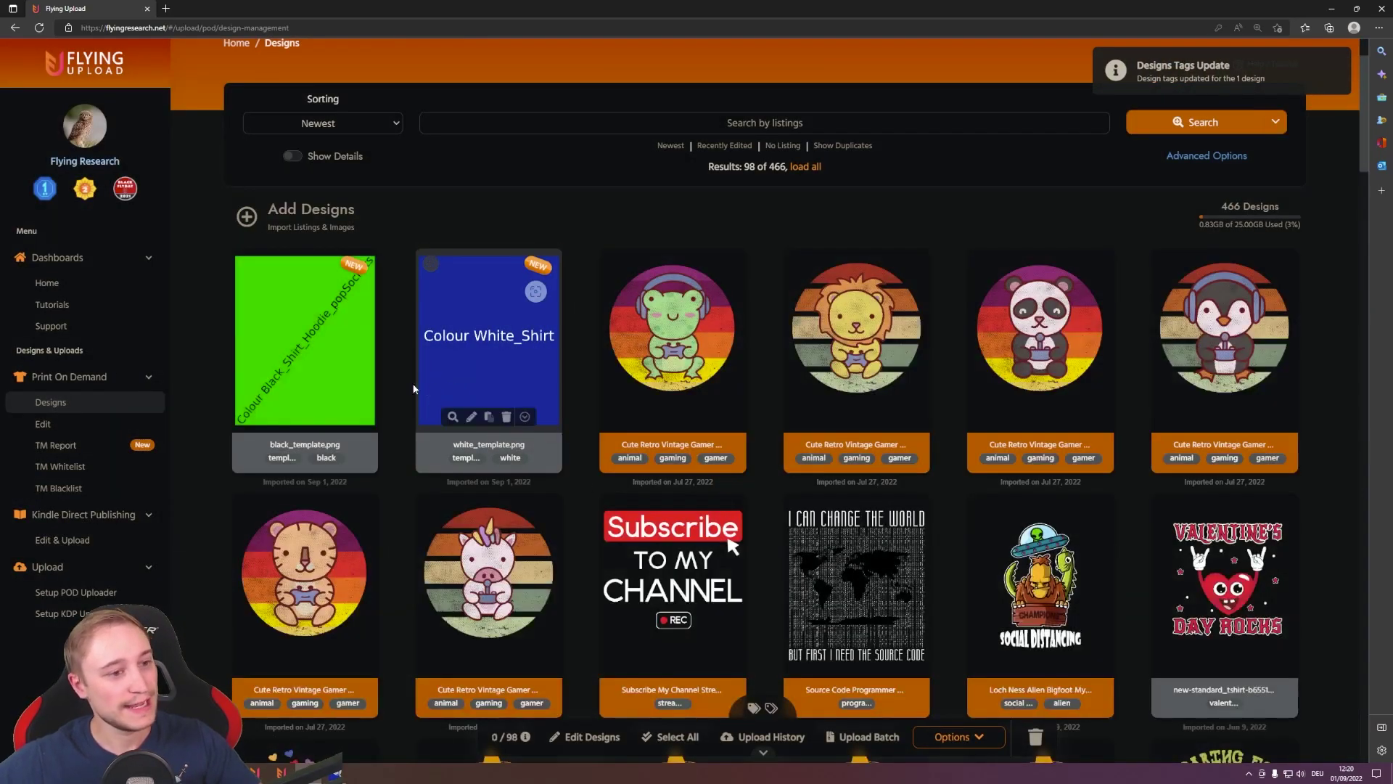
Select the black_template.png and white_template.png designs and open both for editing
left_click(305, 341)
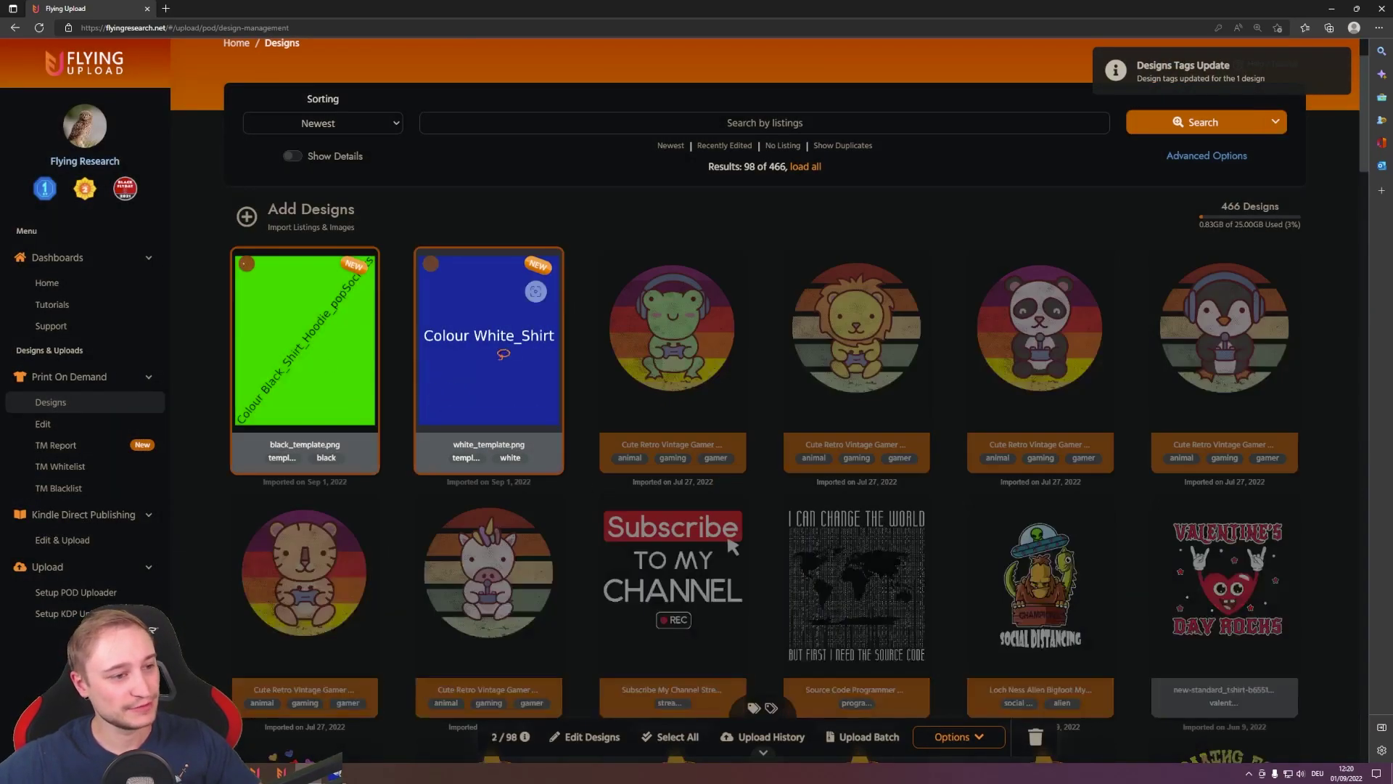
left_click(599, 737)
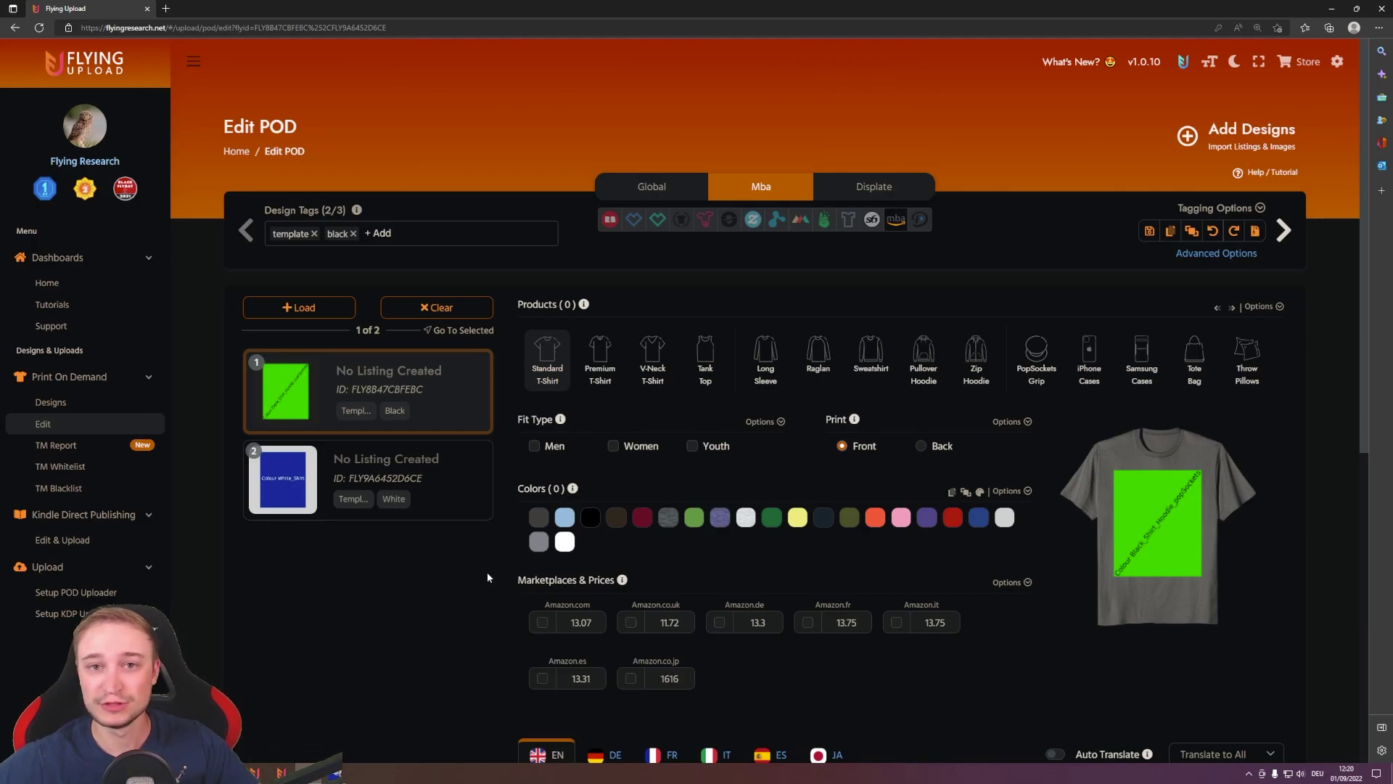
scroll(486, 566, "down", 2)
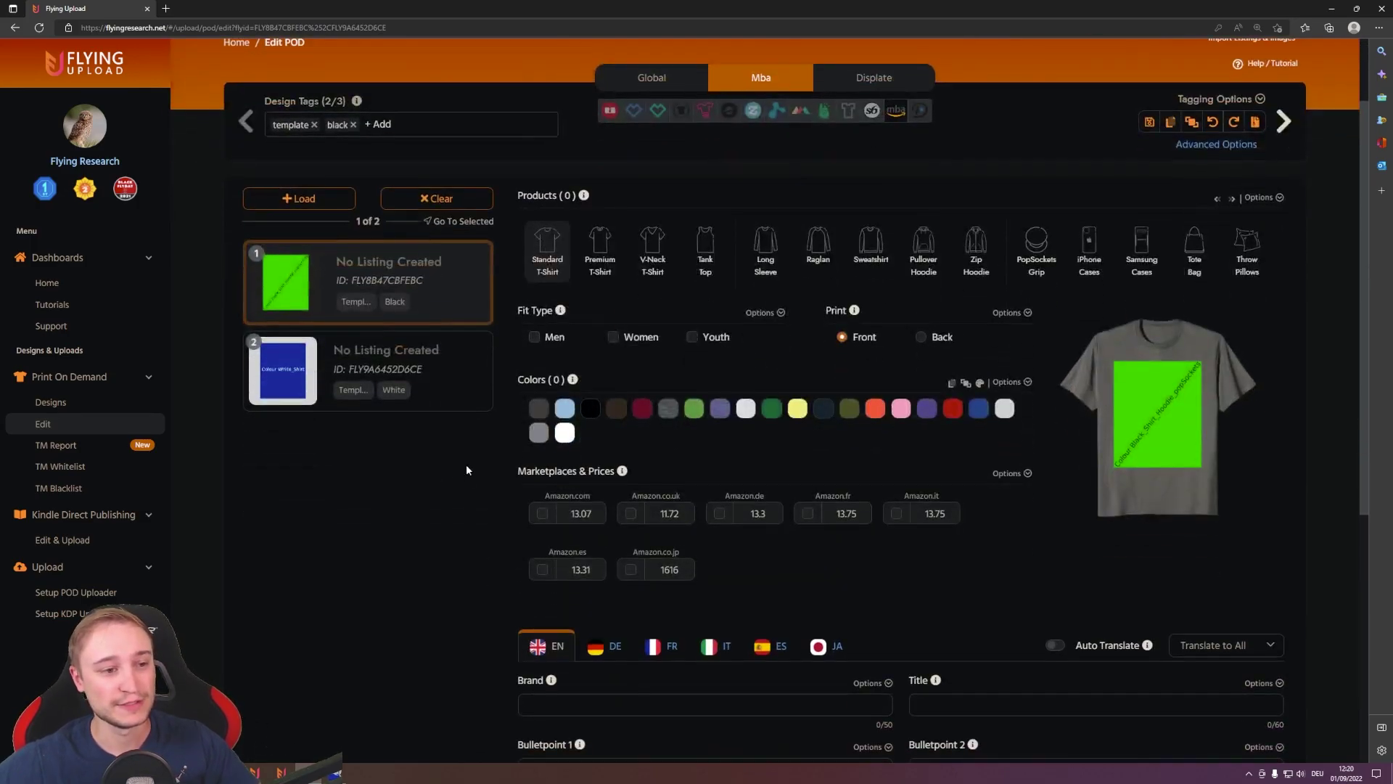
Enable the Men, Women and Youth fits and the Black color for the black template's Standard T-Shirt
left_click(551, 339)
left_click(625, 340)
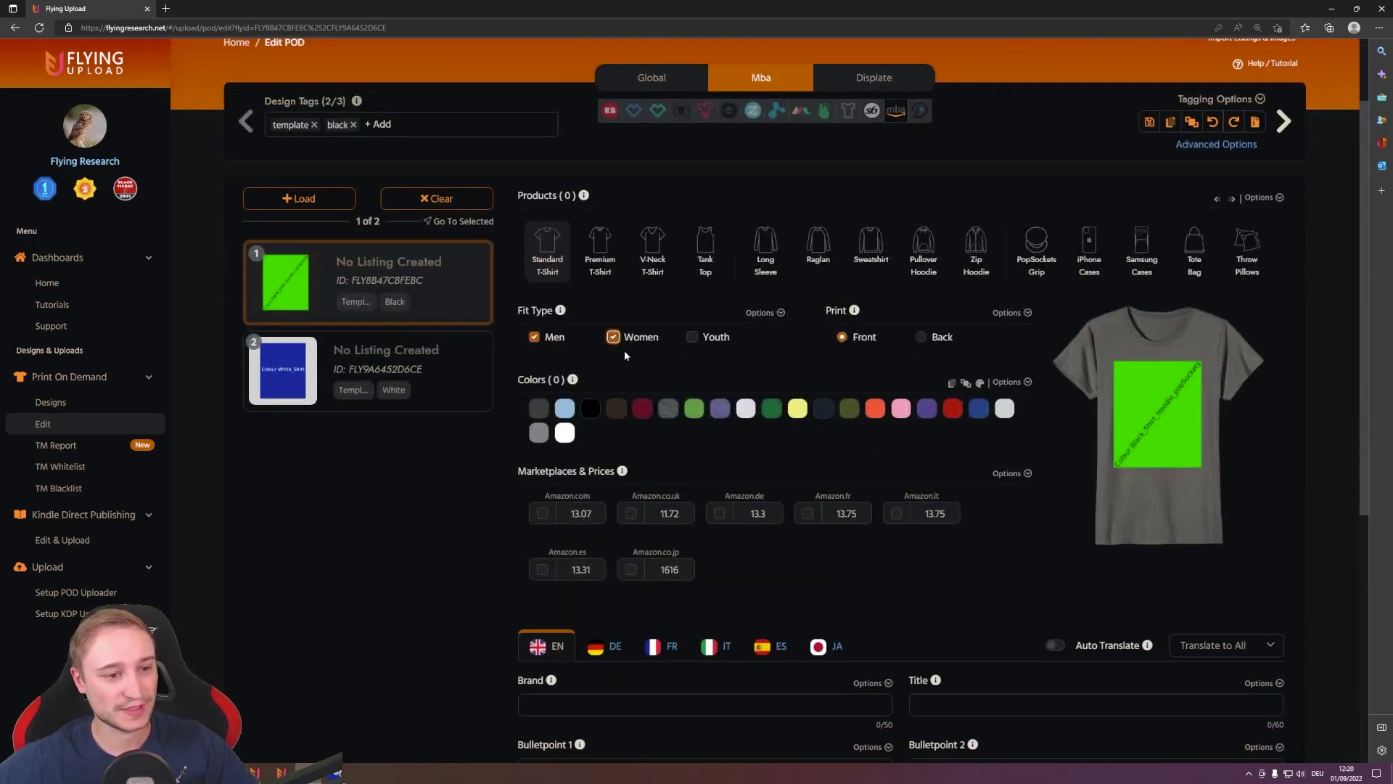
left_click(704, 337)
left_click(591, 408)
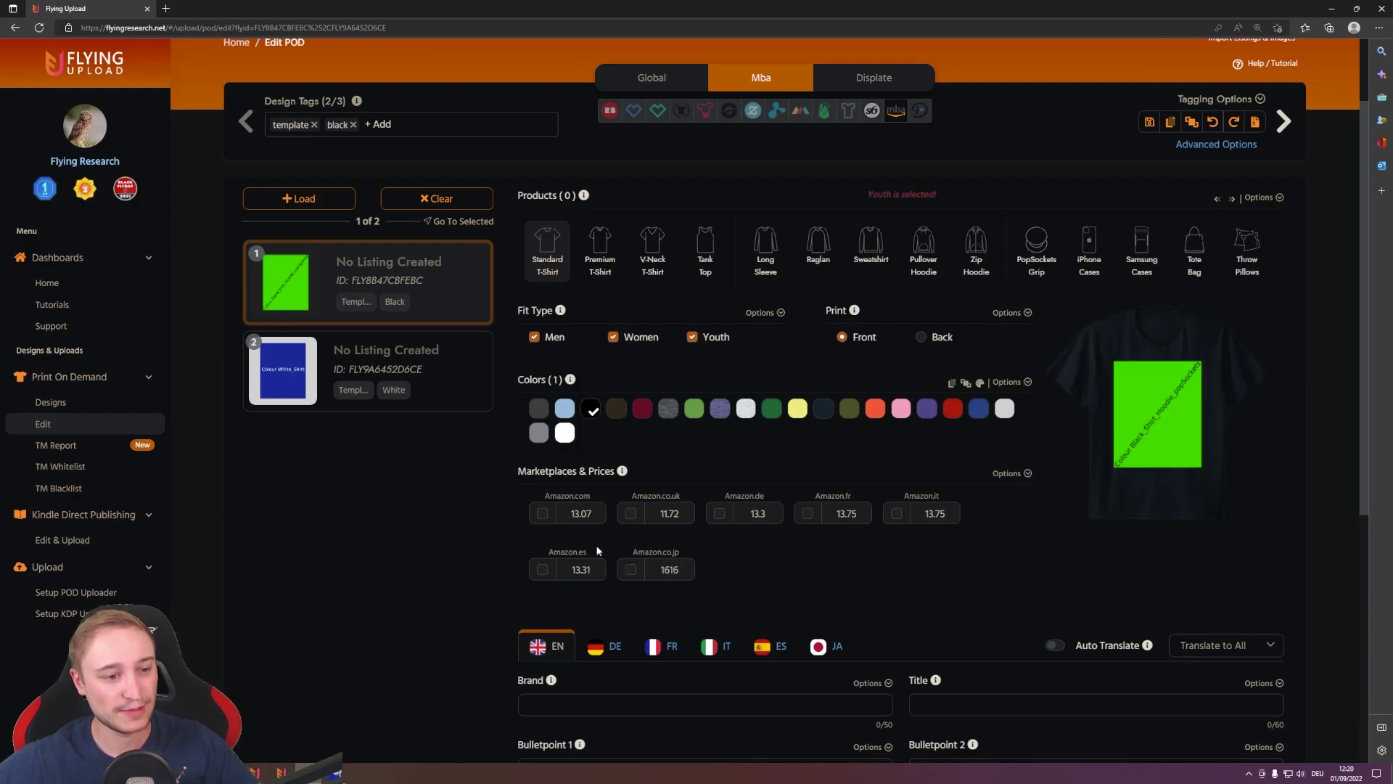
Enable Amazon.com for the black template's Standard T-Shirt and set its price to 19.95
left_click(542, 513)
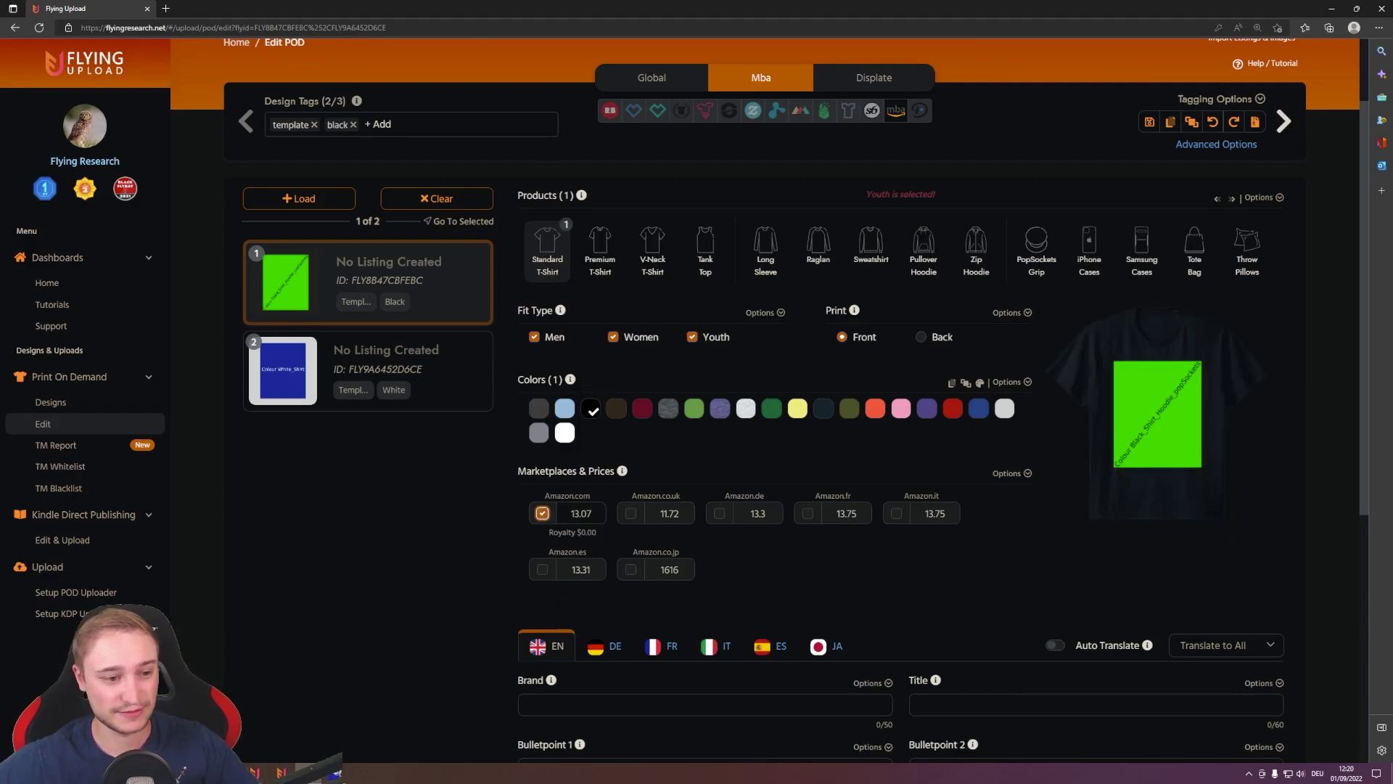
key("Tab")
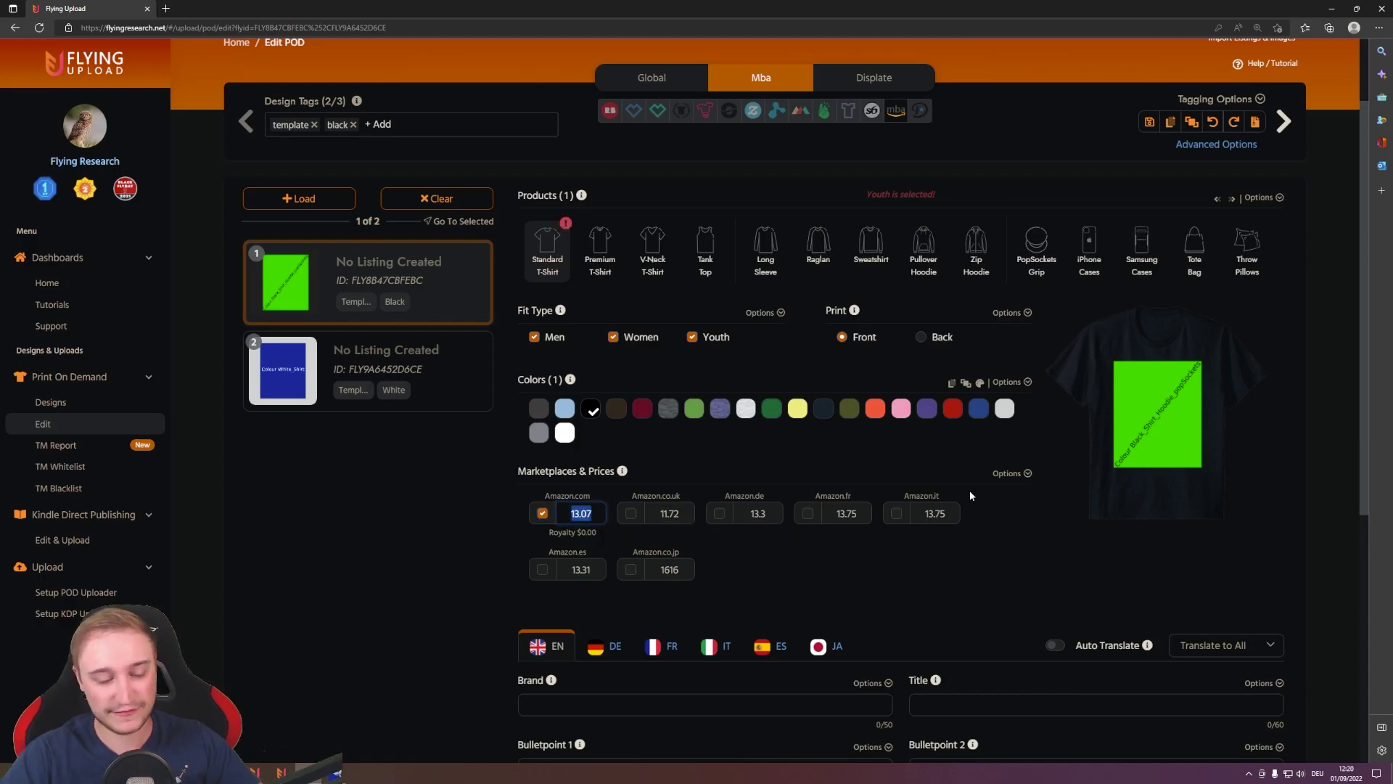
type("19")
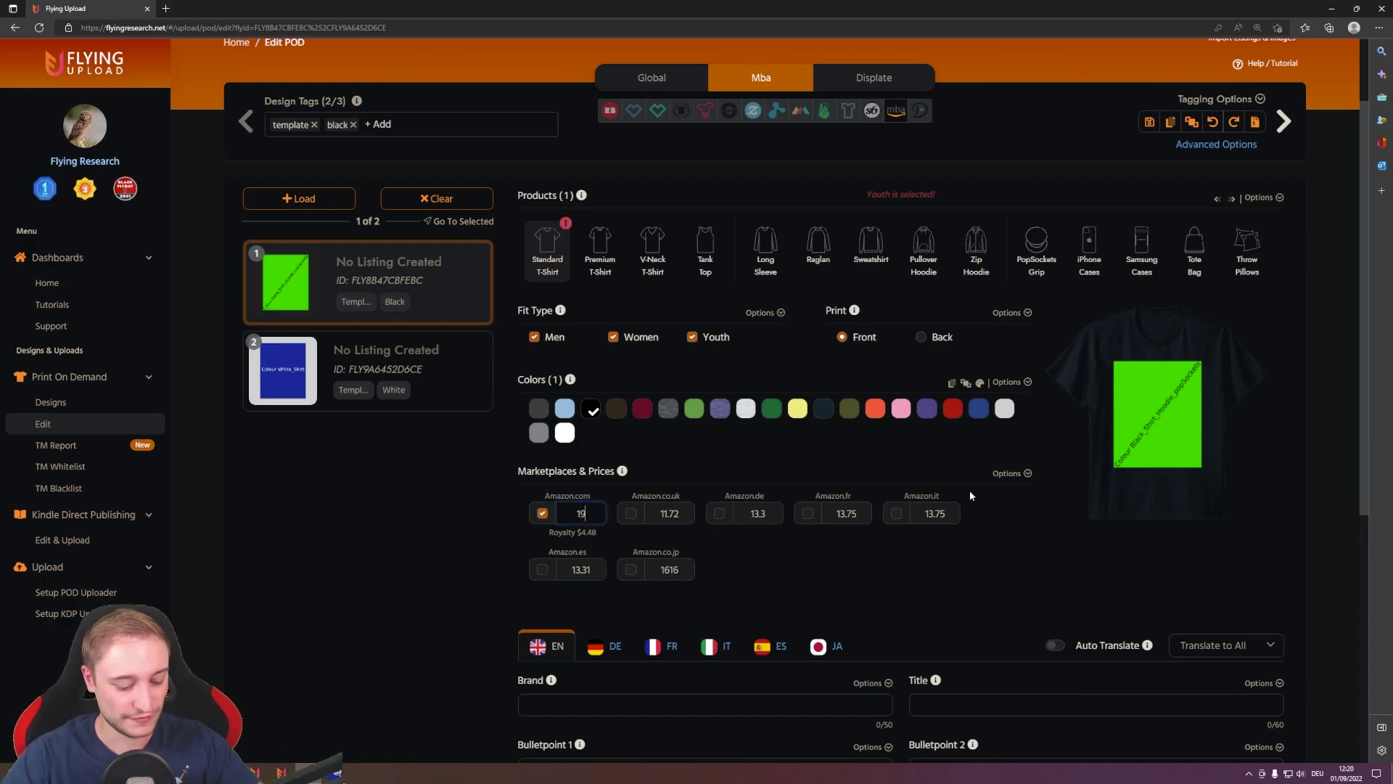
type(".95")
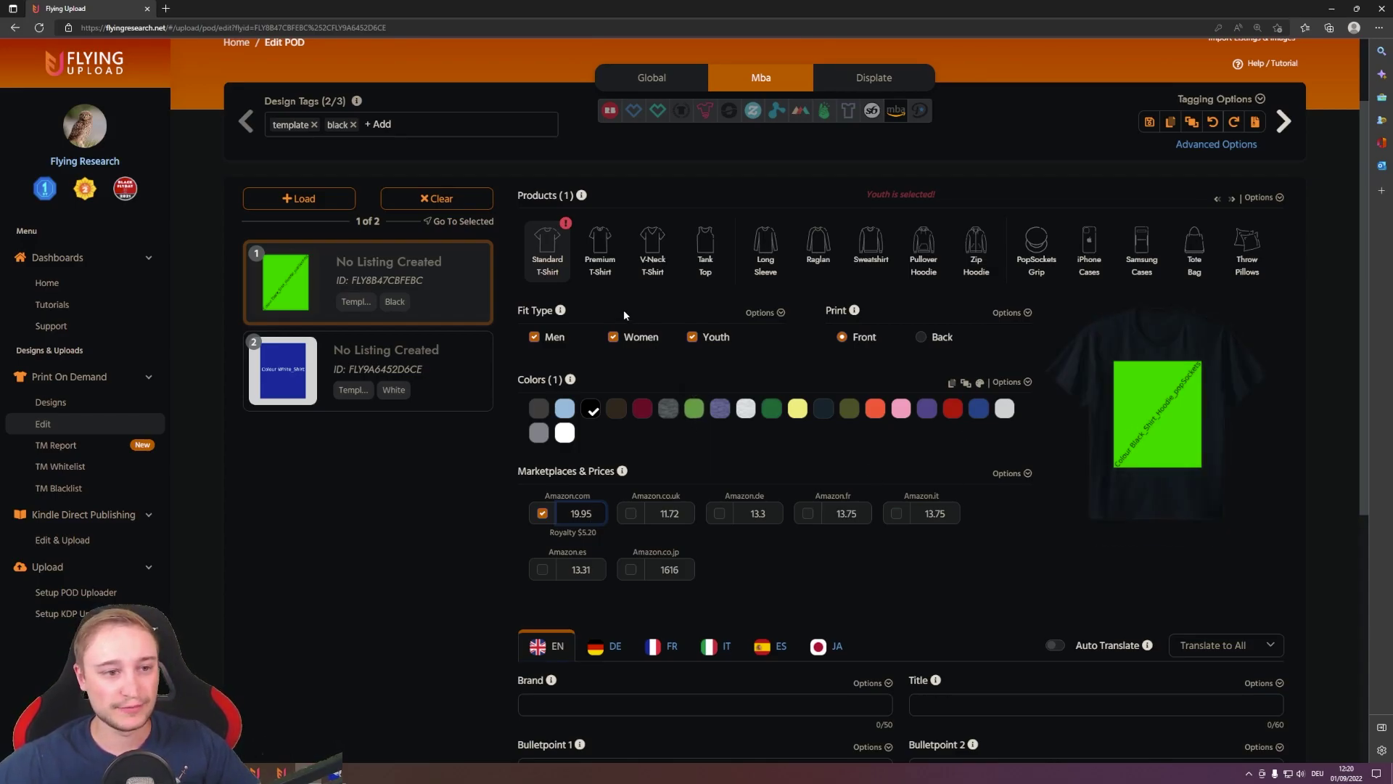
Set up the black template's Pullover Hoodie in Black, enabled on Amazon.com at a price of 29.95
left_click(922, 250)
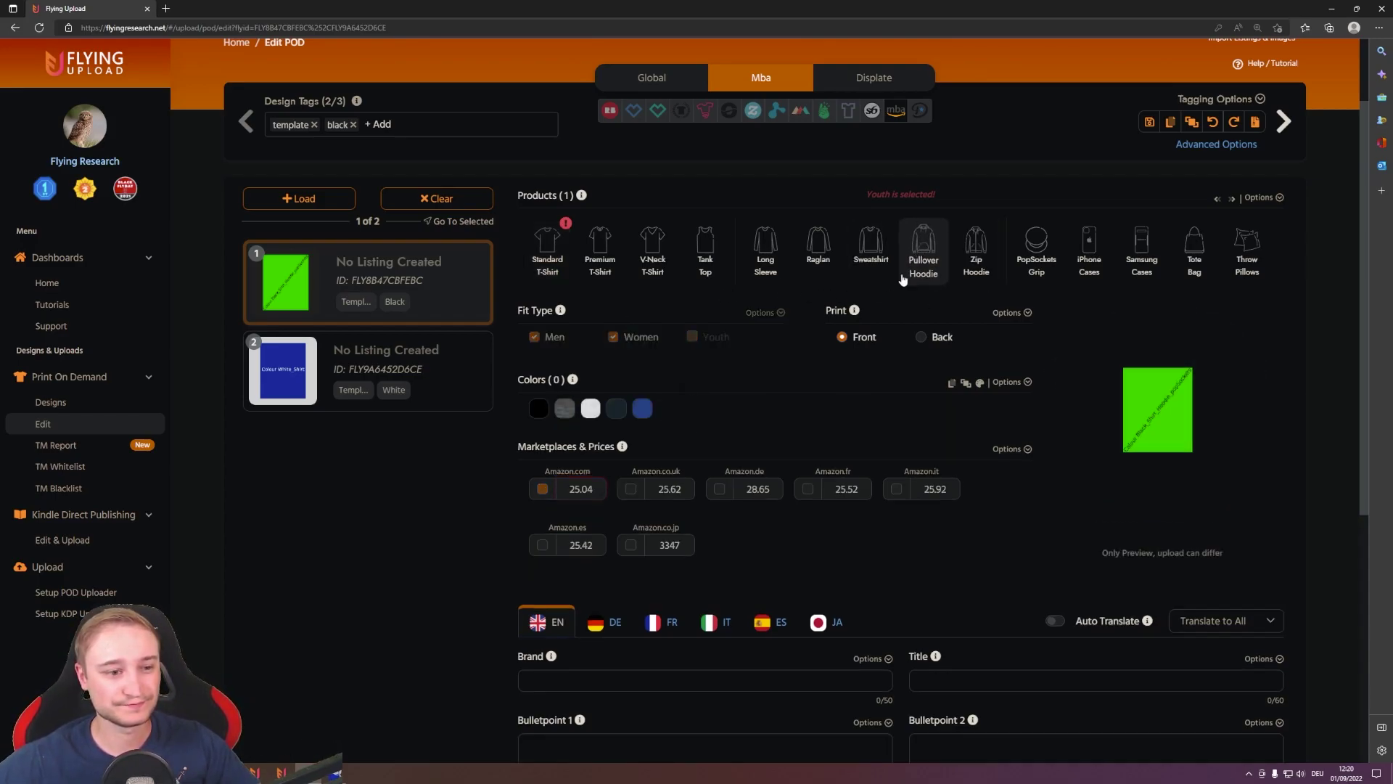
left_click(539, 409)
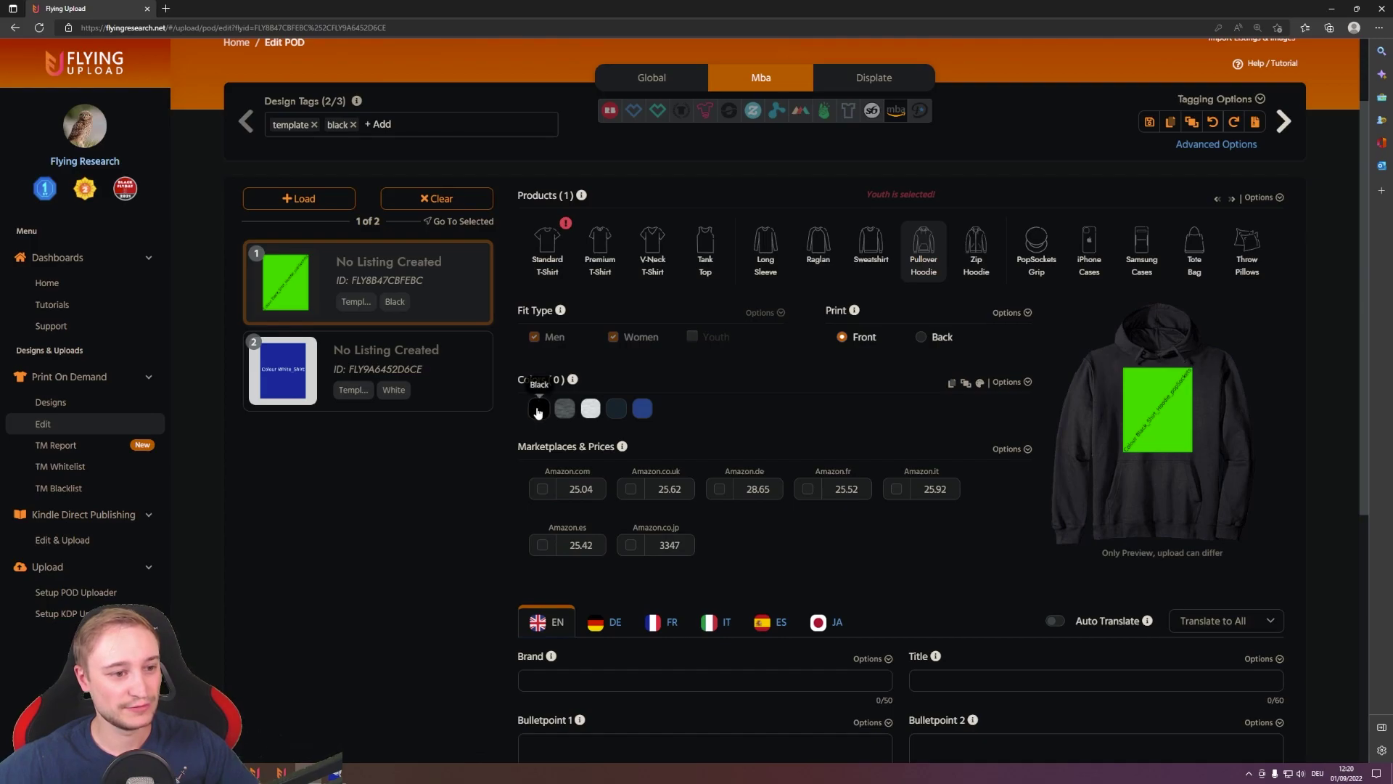
left_click(543, 489)
double_click(581, 489)
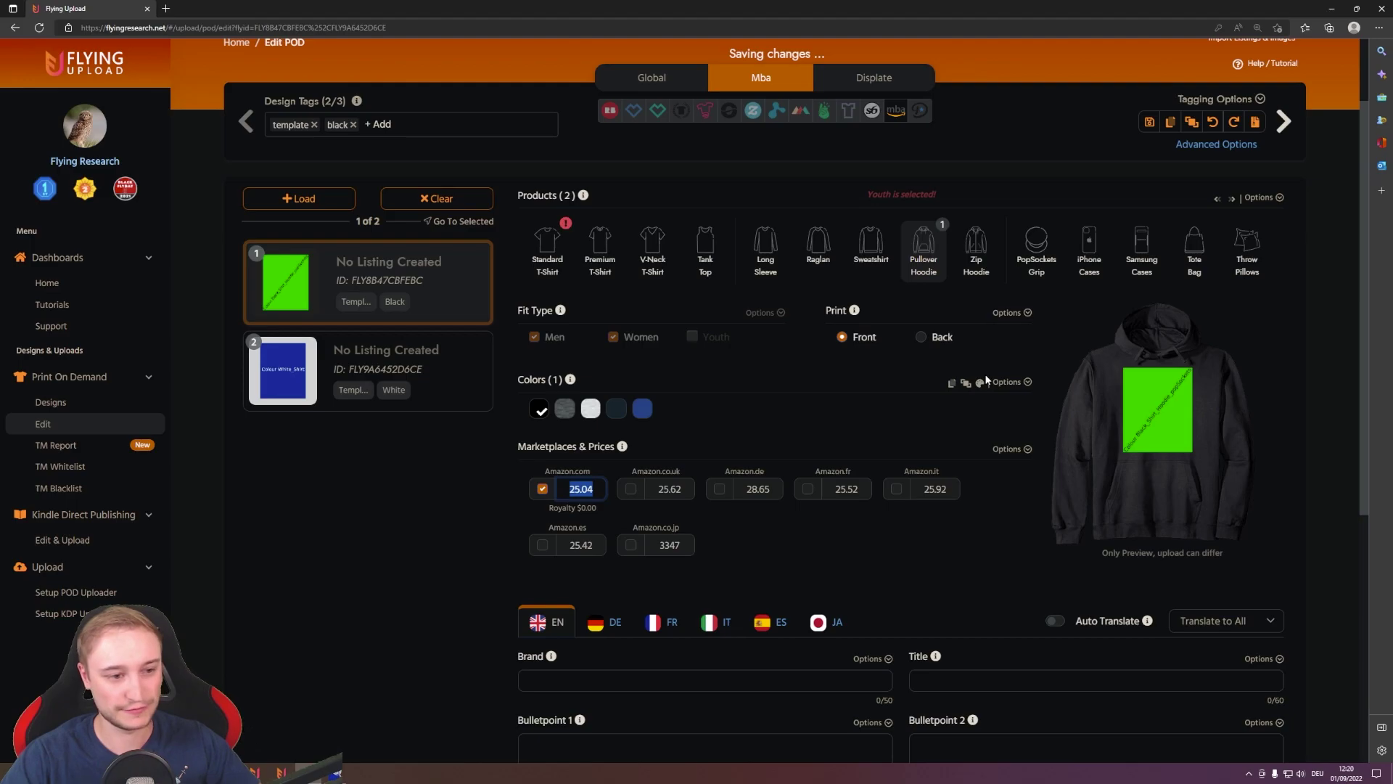
type("29")
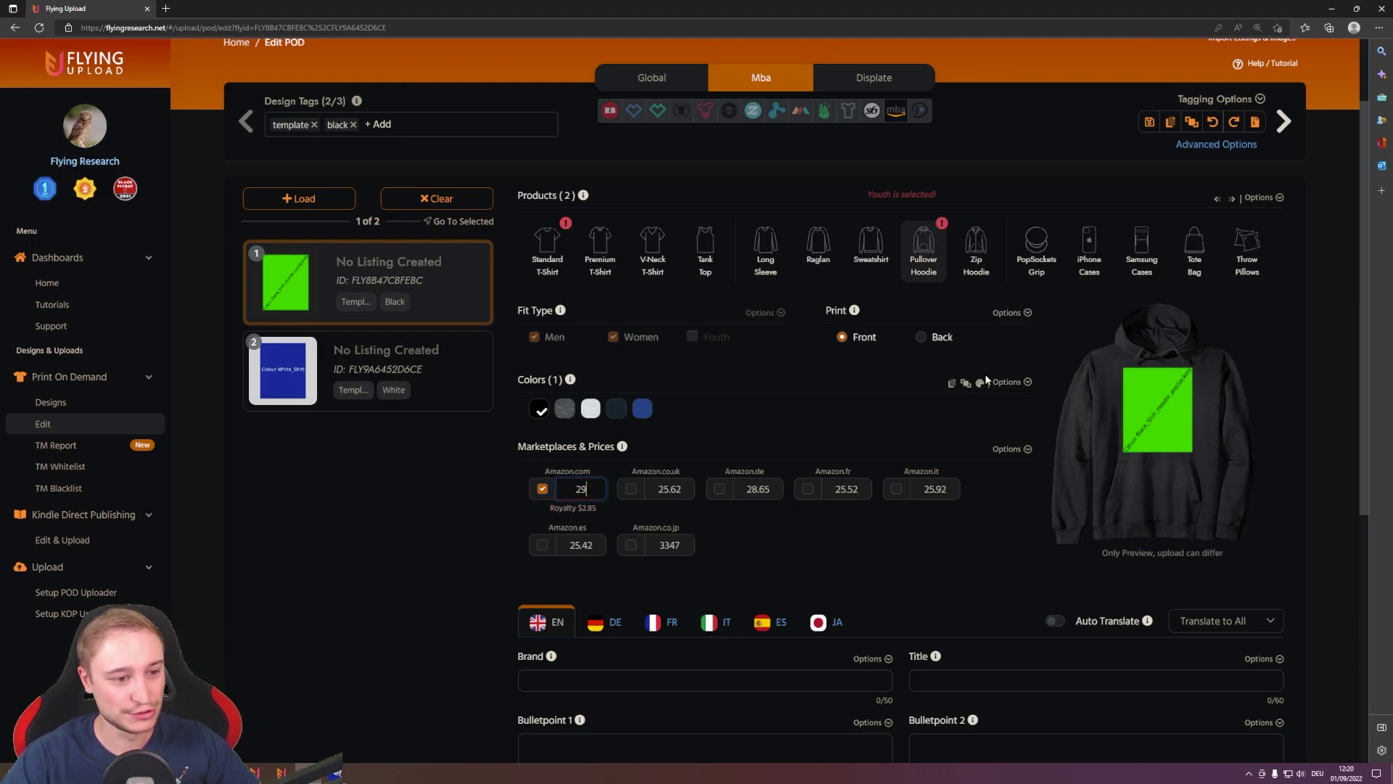
type(".95")
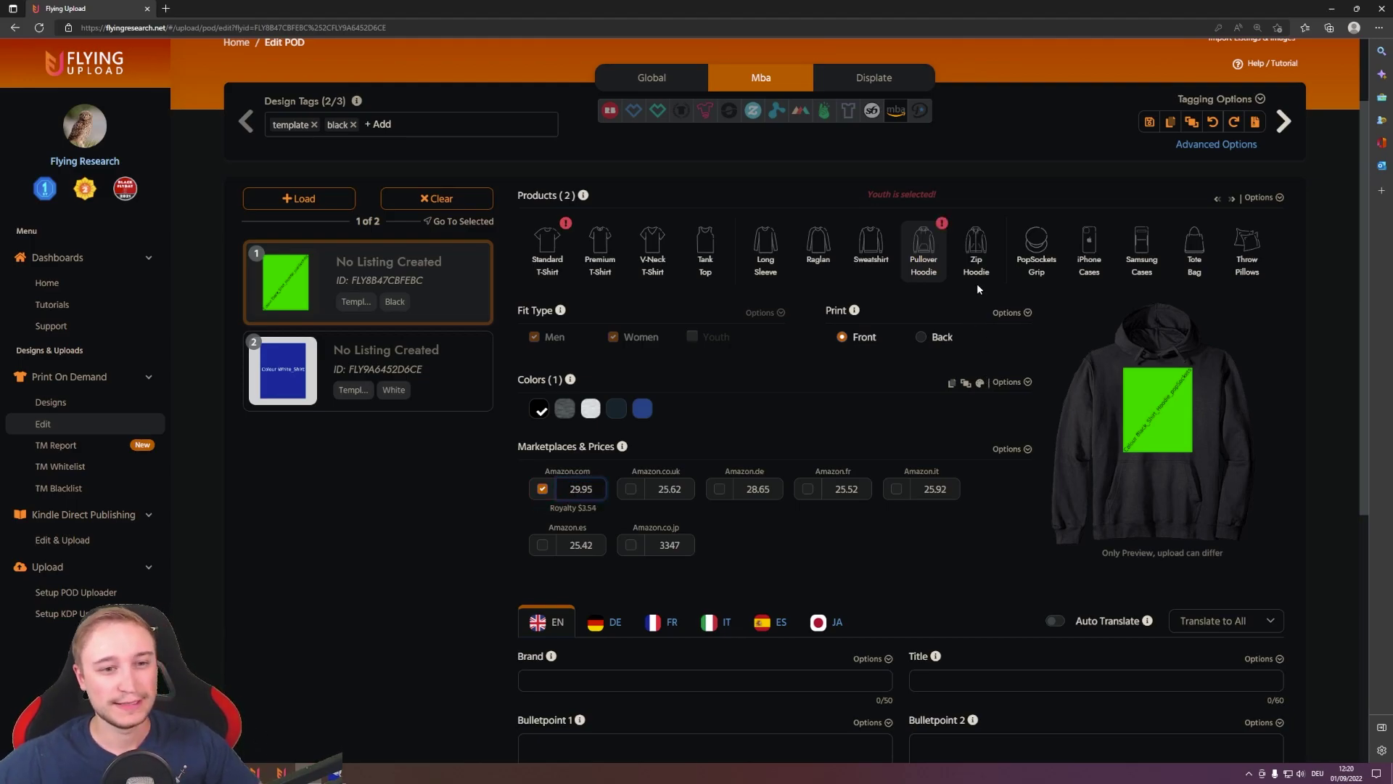
Enable Amazon.com for the black template's PopSockets Grip and set its price to 14.95
left_click(1026, 243)
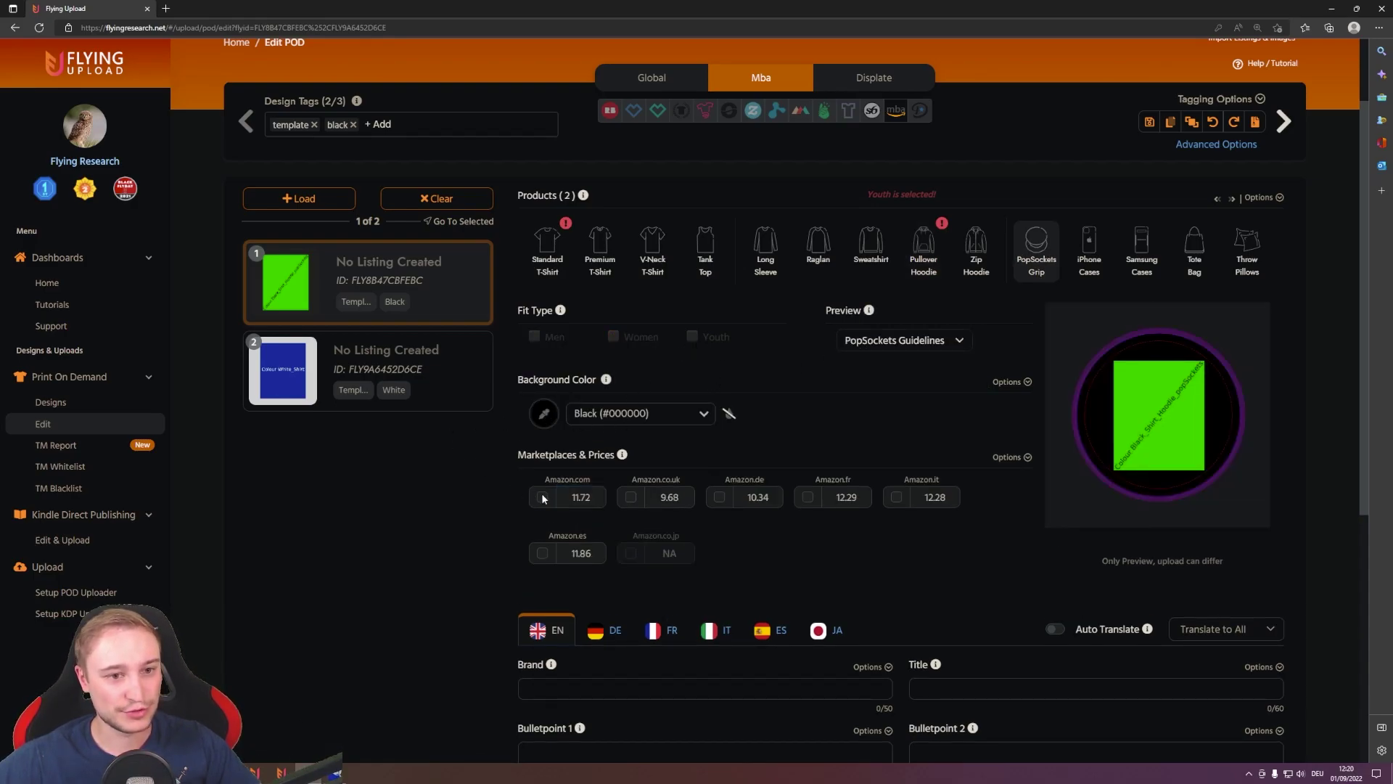
left_click(923, 247)
left_click(1034, 243)
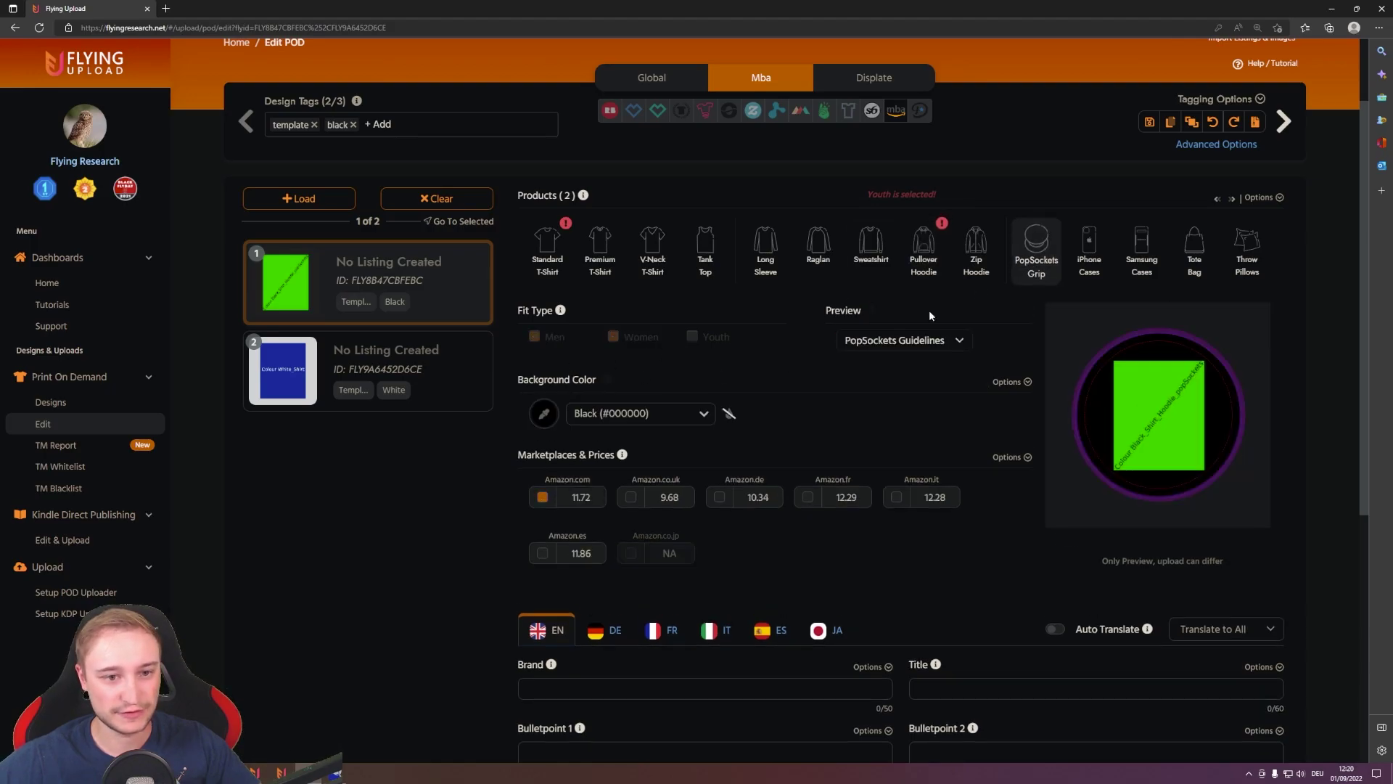
left_click(581, 497)
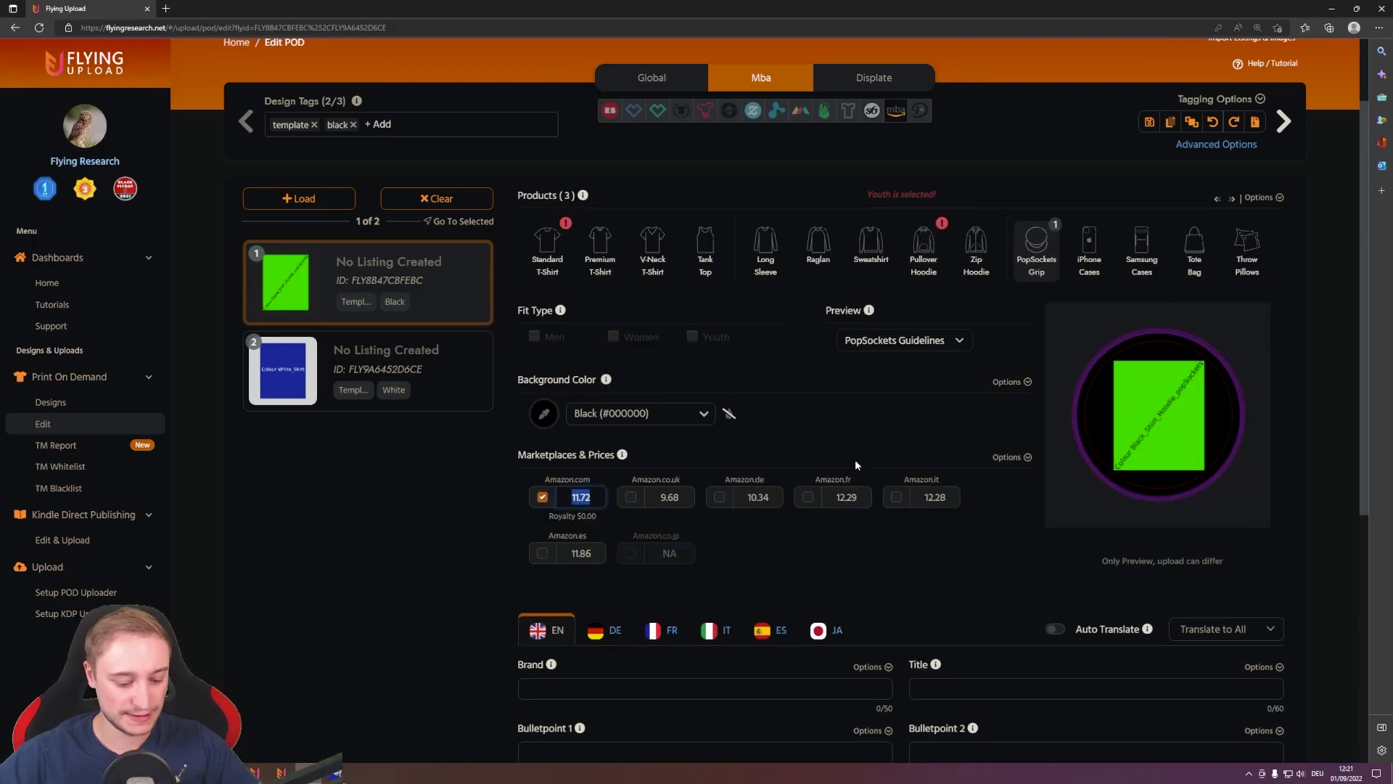
type("14")
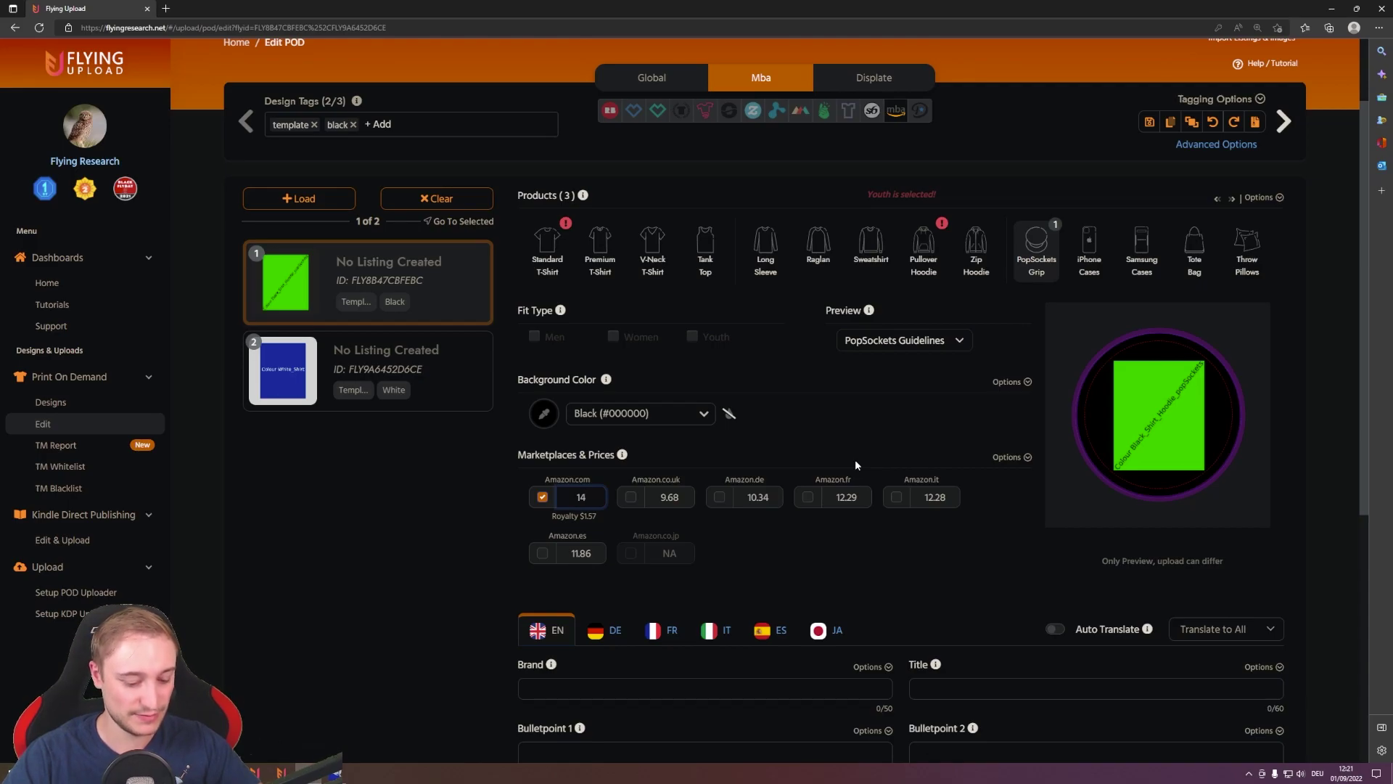
type(".95")
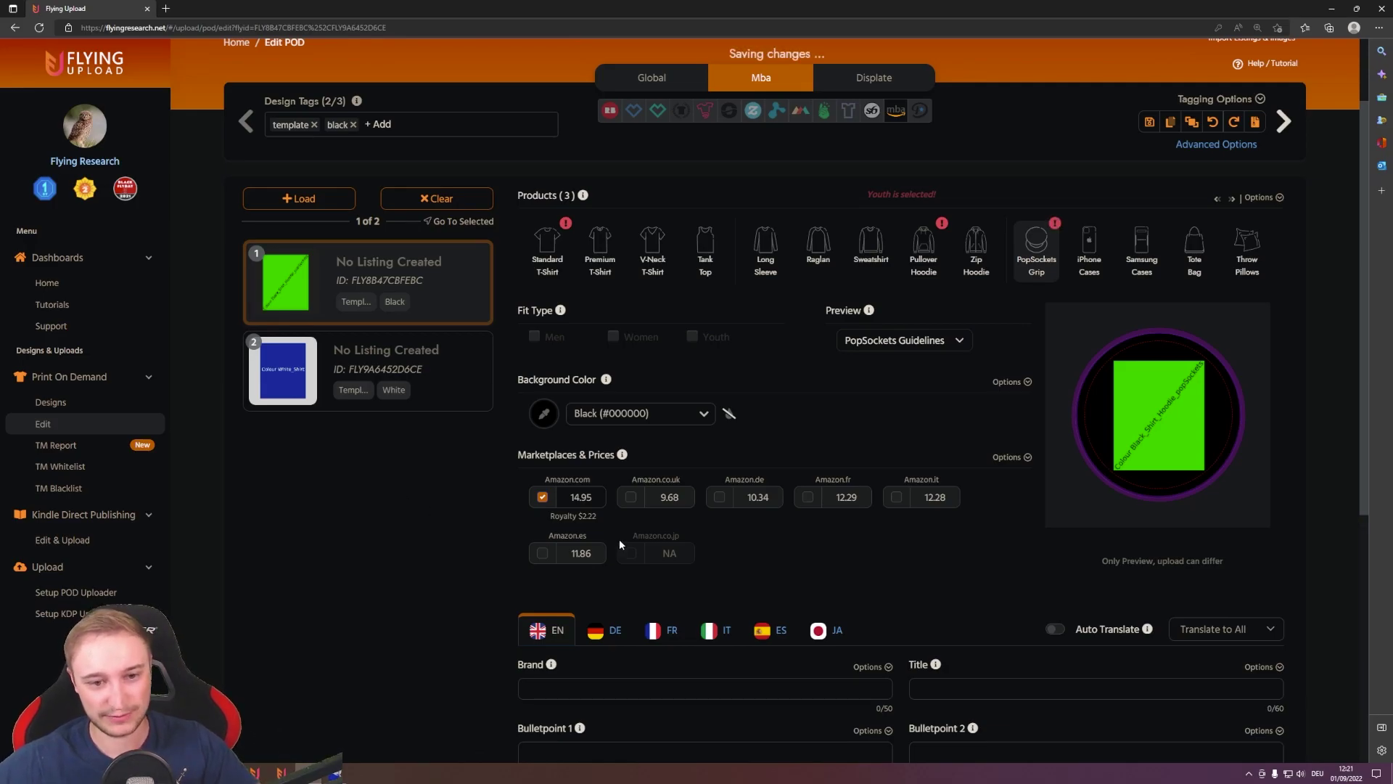
Enter "Text" as the English brand in the black template's listing
scroll(508, 522, "down", 3)
scroll(560, 603, "up", 1)
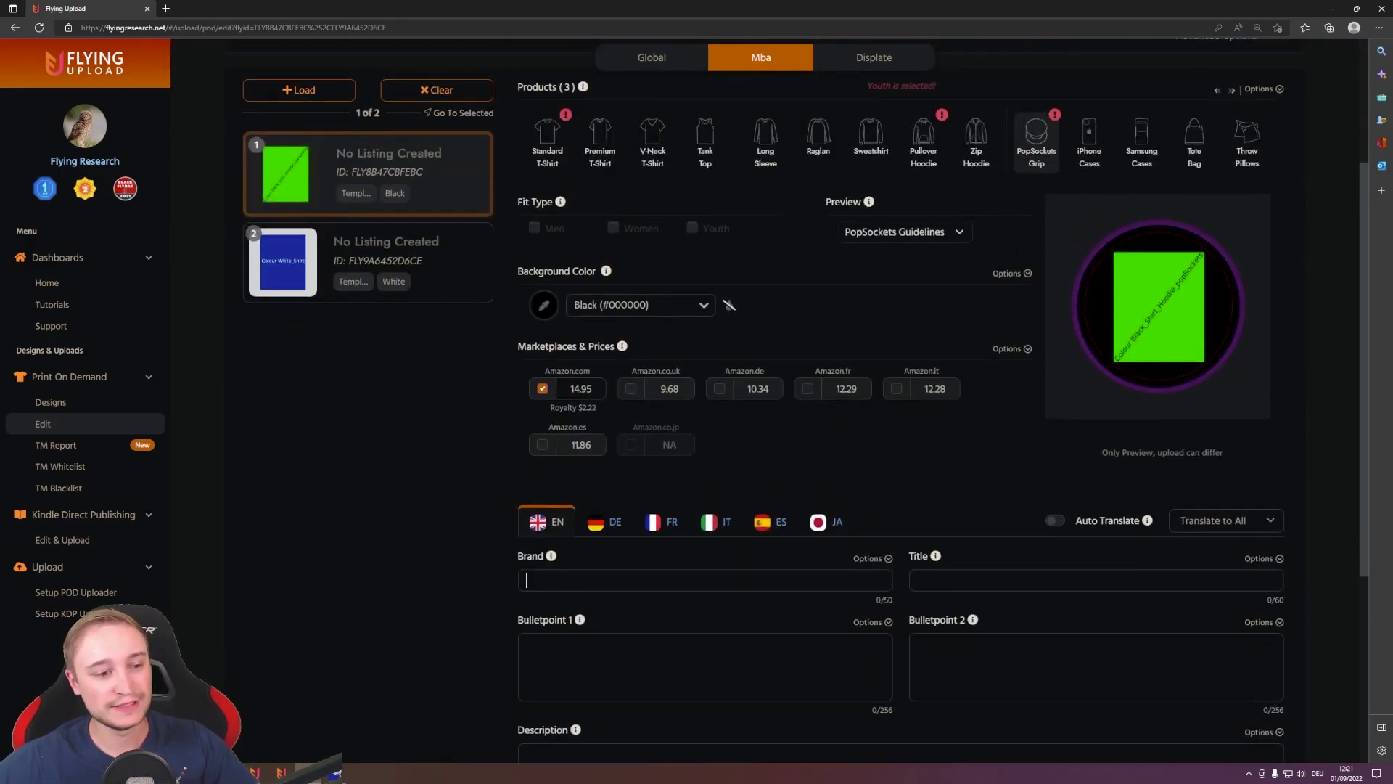
left_click(559, 580)
type("Text")
scroll(444, 601, "up", 1)
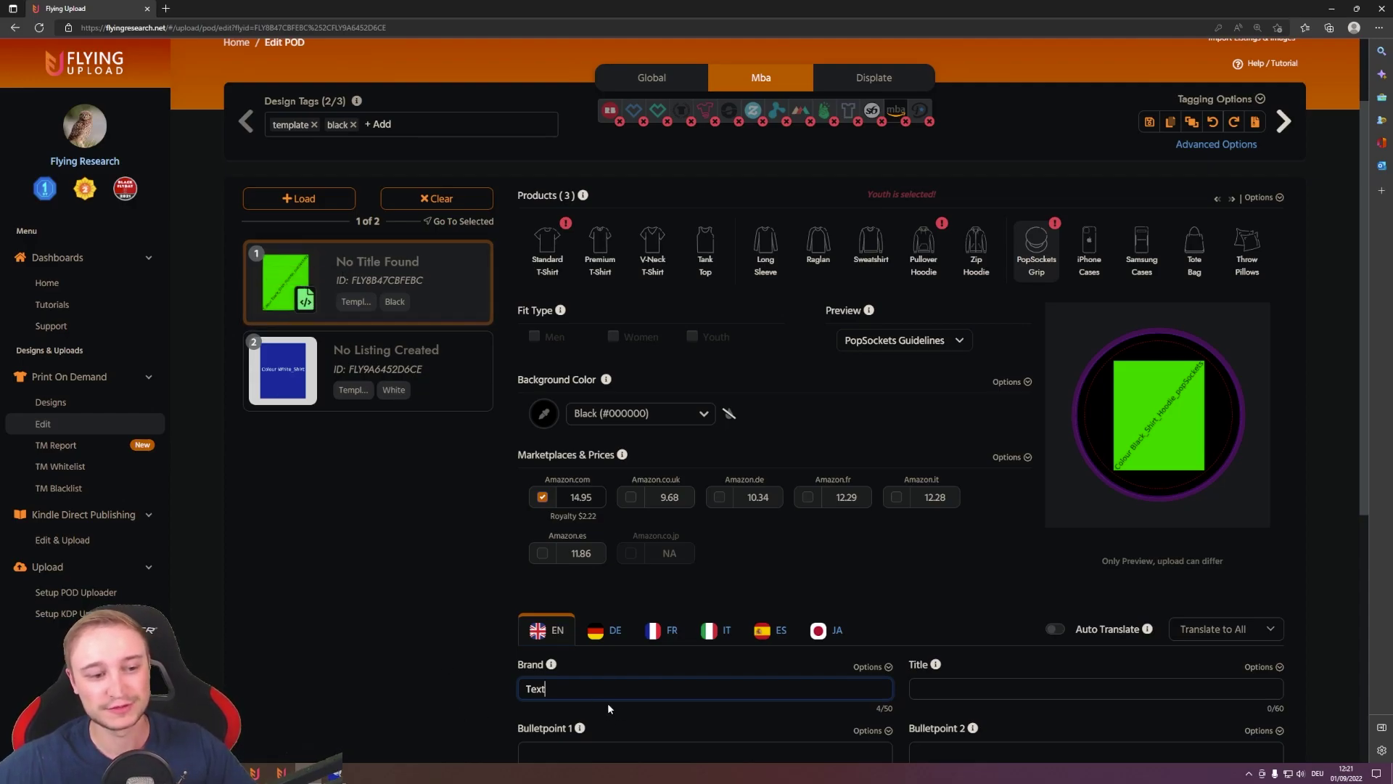
key("ctrl+a")
left_click(464, 712)
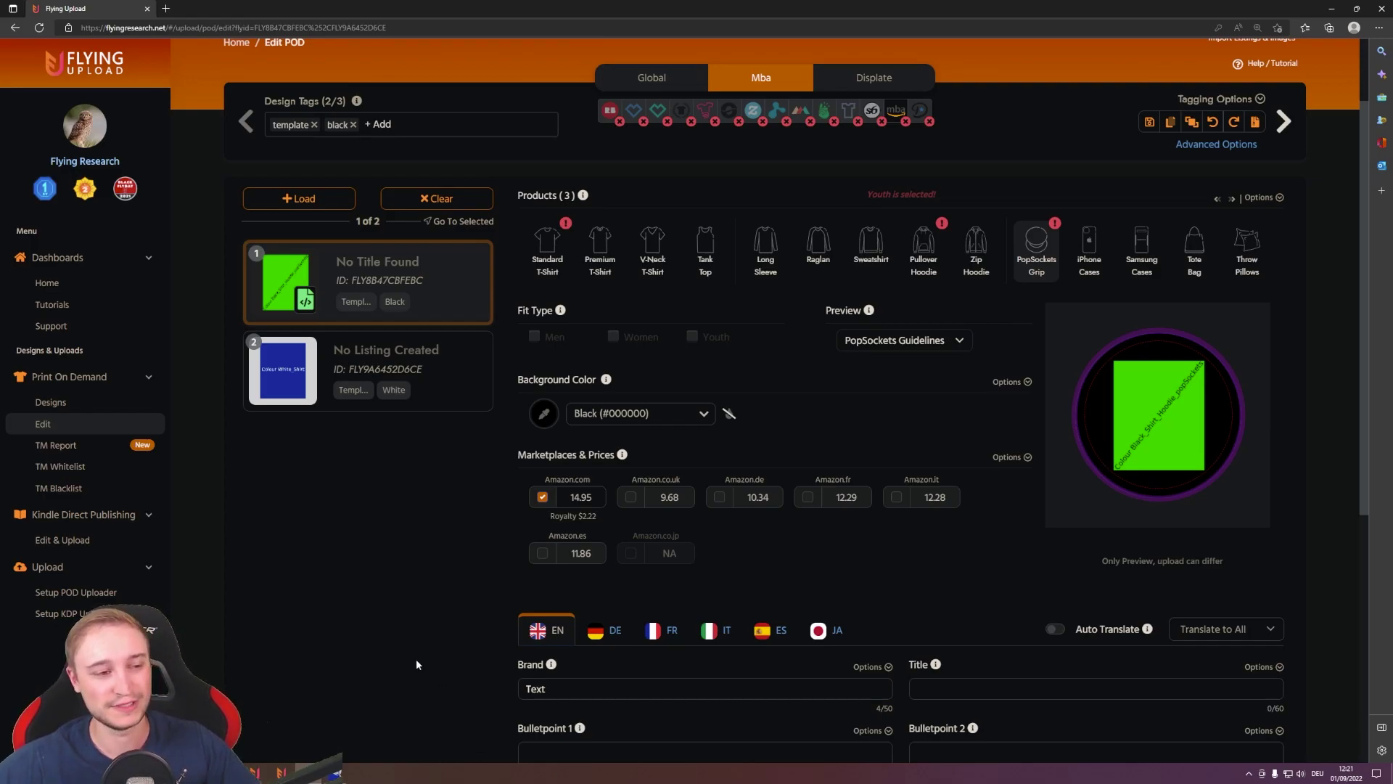
Switch to the white template design and enter "Text" as its English brand
left_click(363, 370)
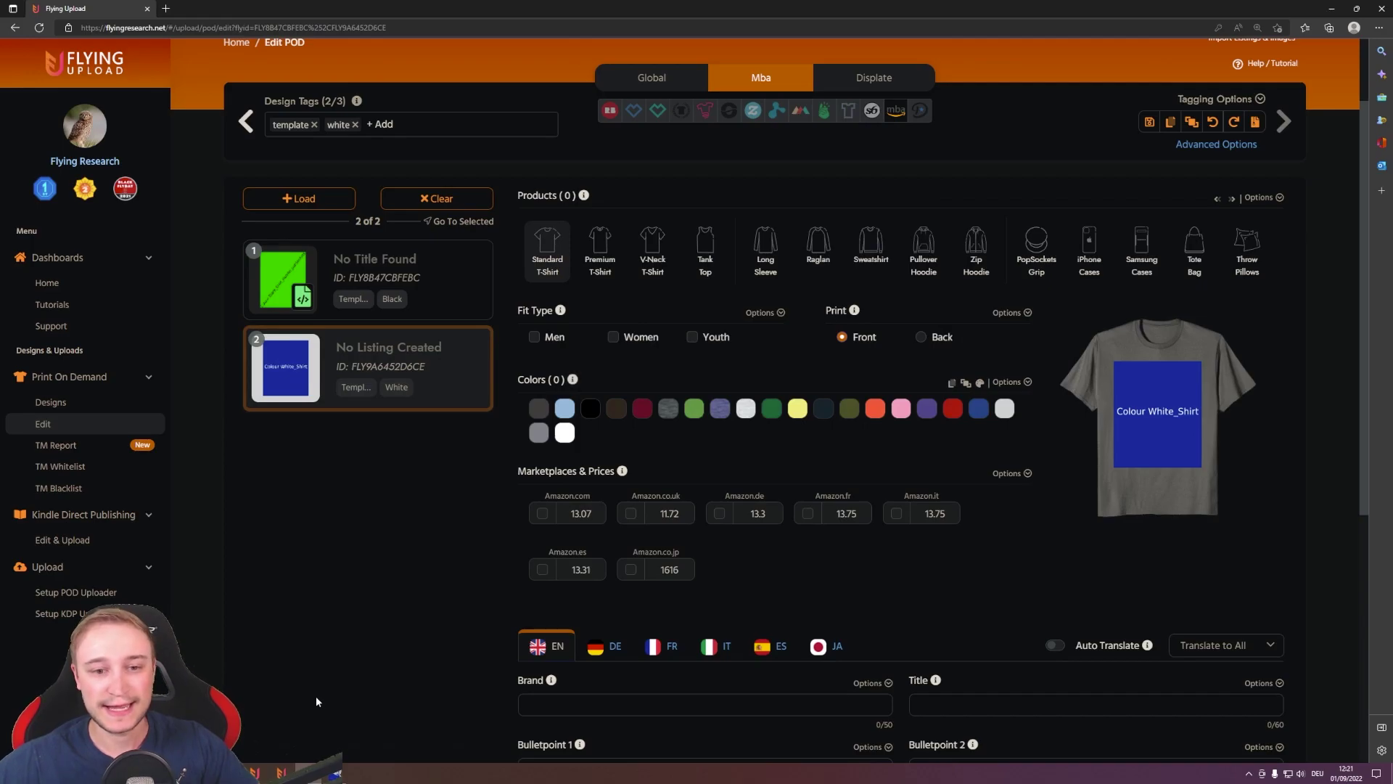
left_click(530, 704)
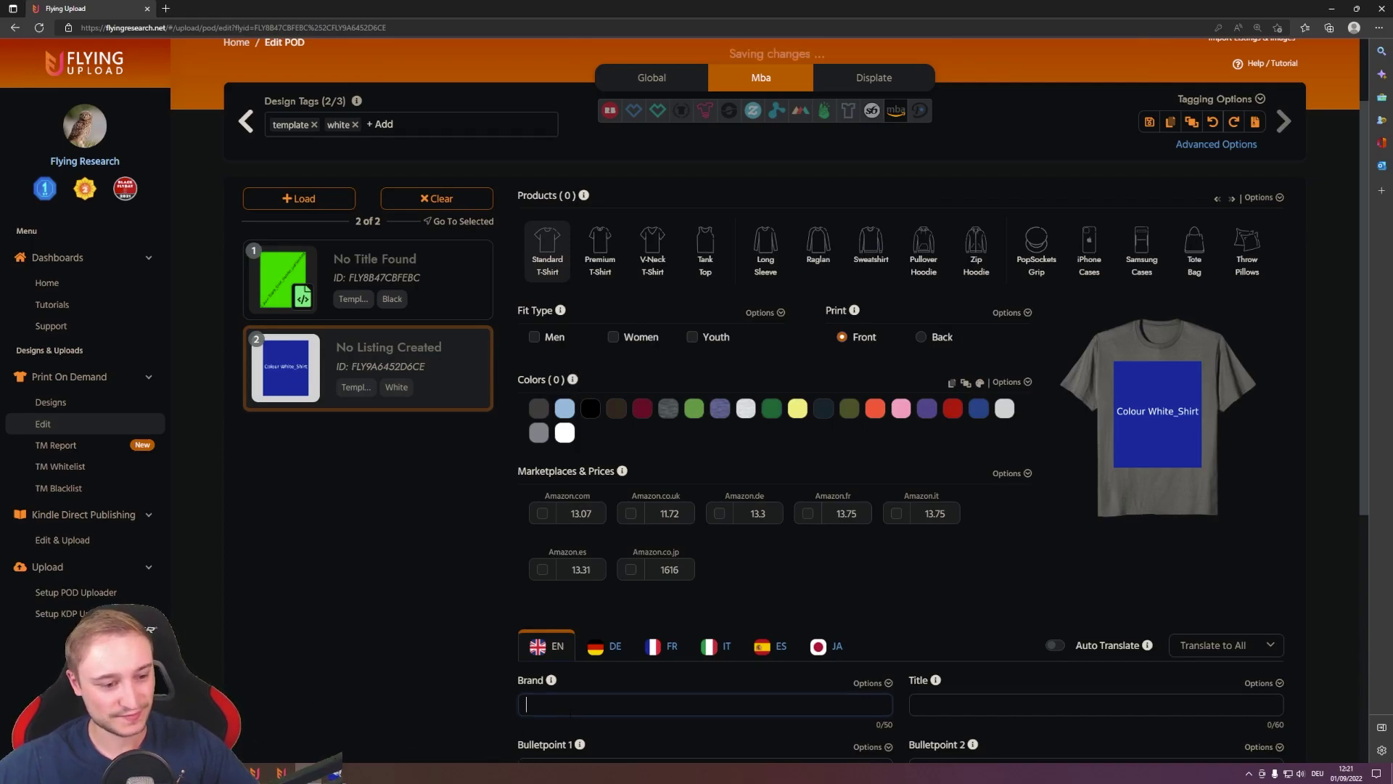
type("Text")
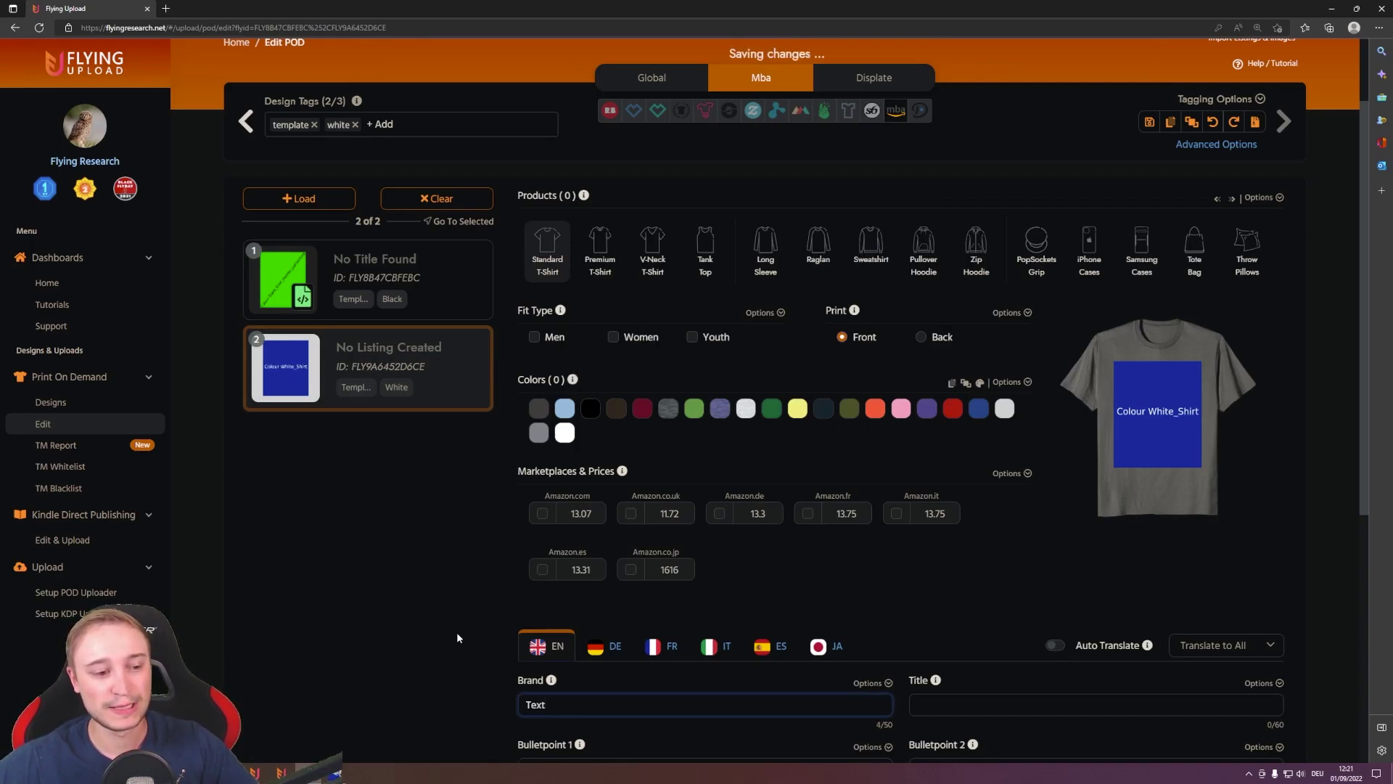
left_click(456, 633)
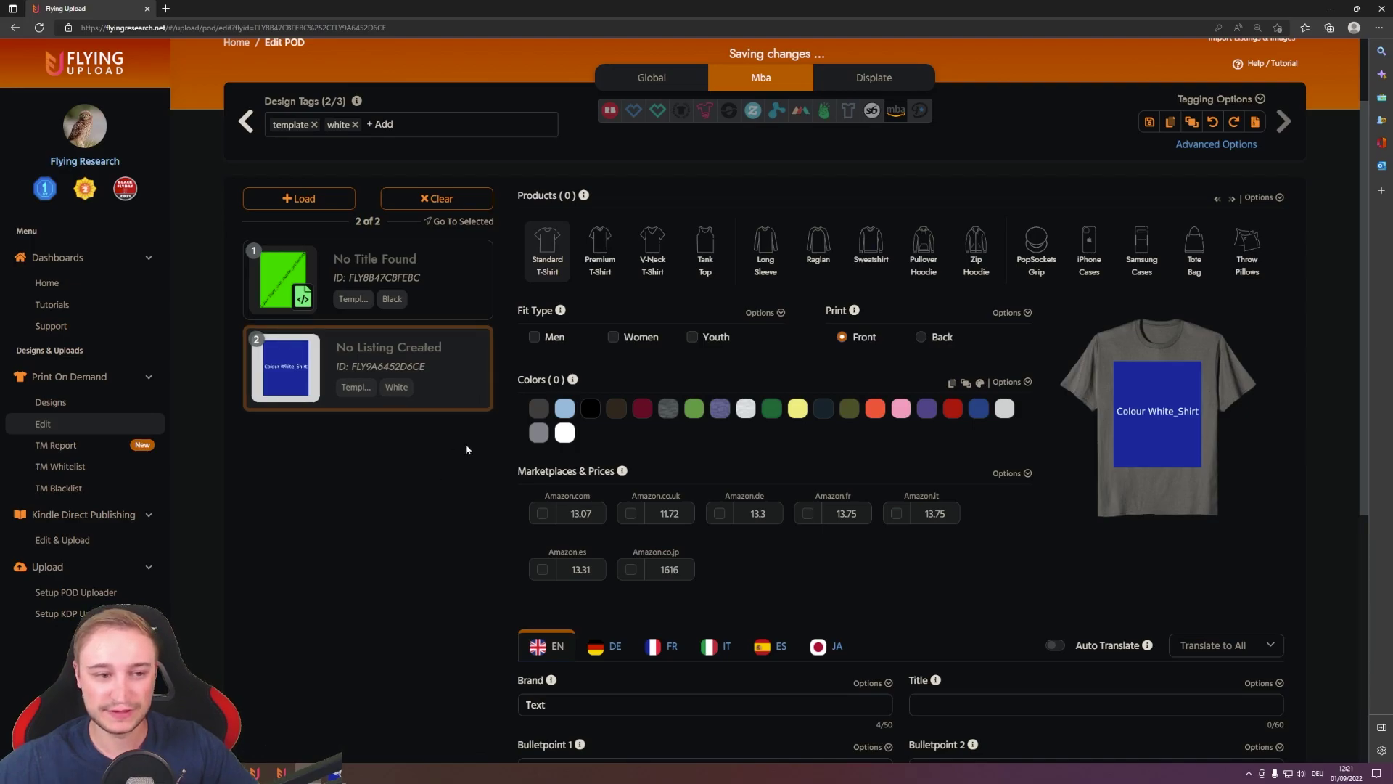
Choose the White color and the Men, Women and Youth fits for the white template's Standard T-Shirt
left_click(565, 432)
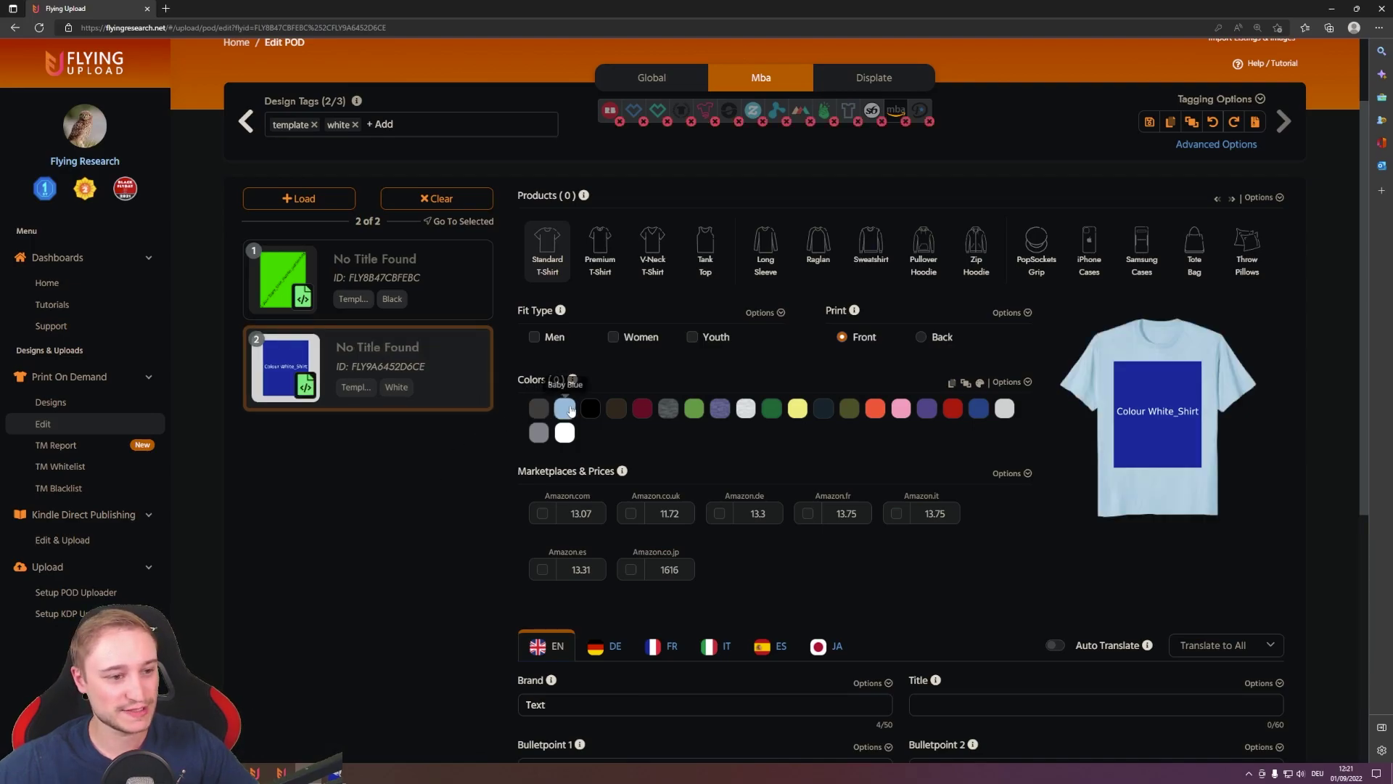
left_click(536, 337)
left_click(624, 337)
left_click(725, 338)
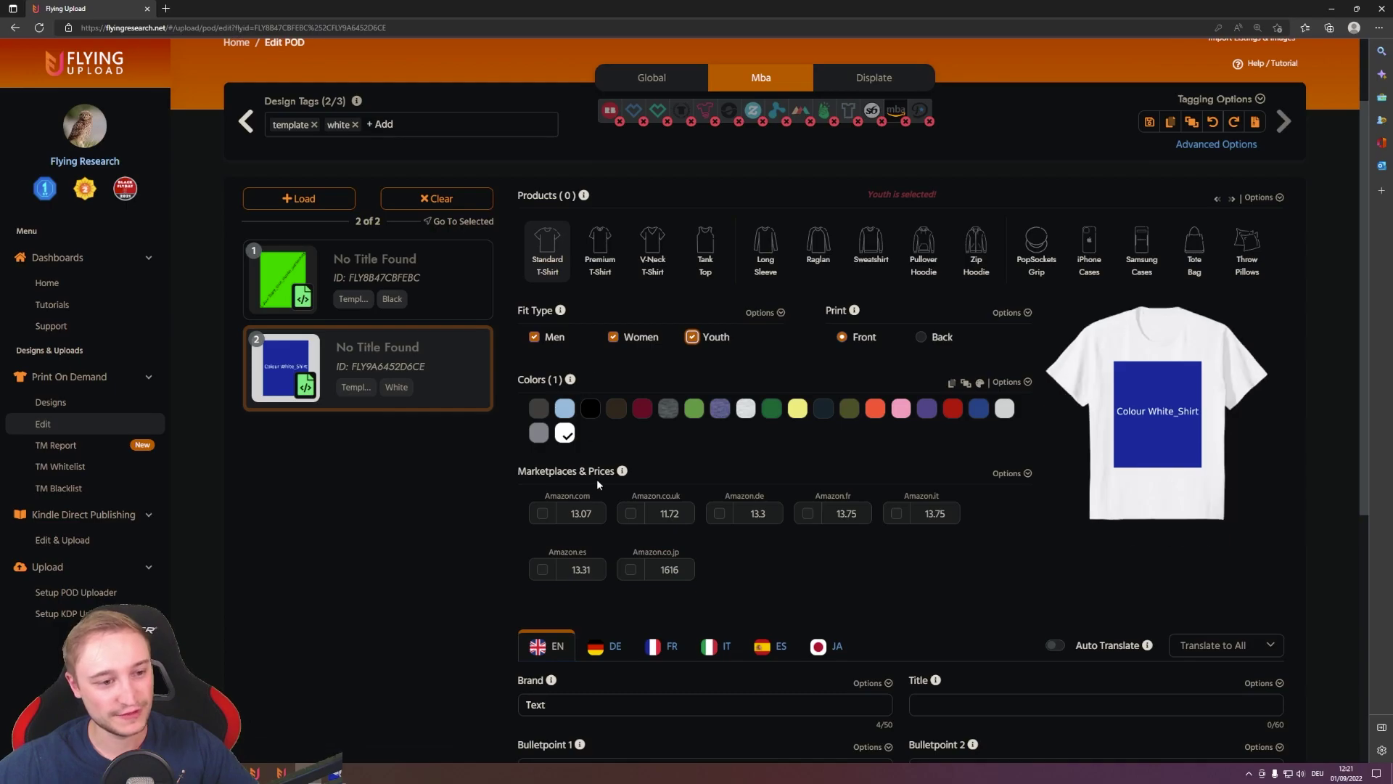
Enable Amazon.com for the white template's Standard T-Shirt and set its price to 19.95
left_click(544, 513)
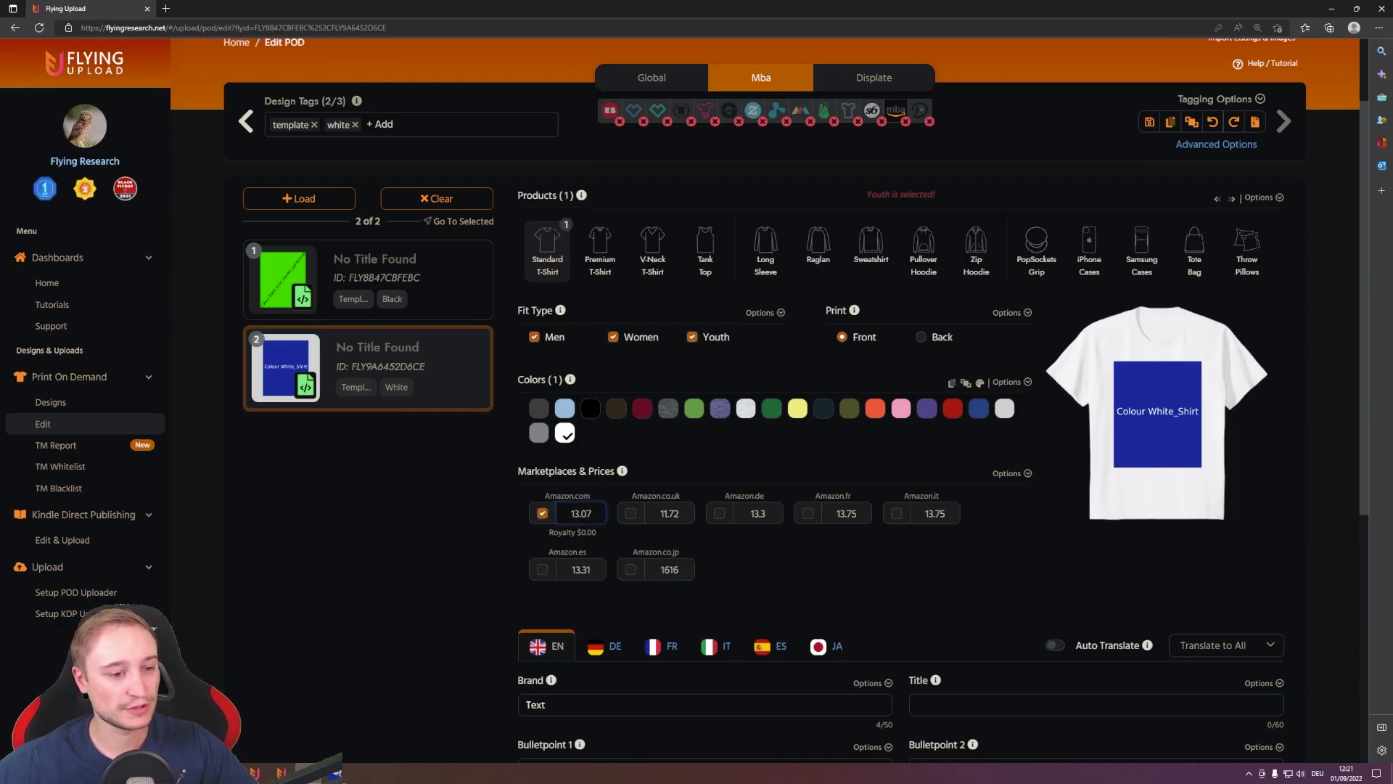
key("ctrl+a")
type("199")
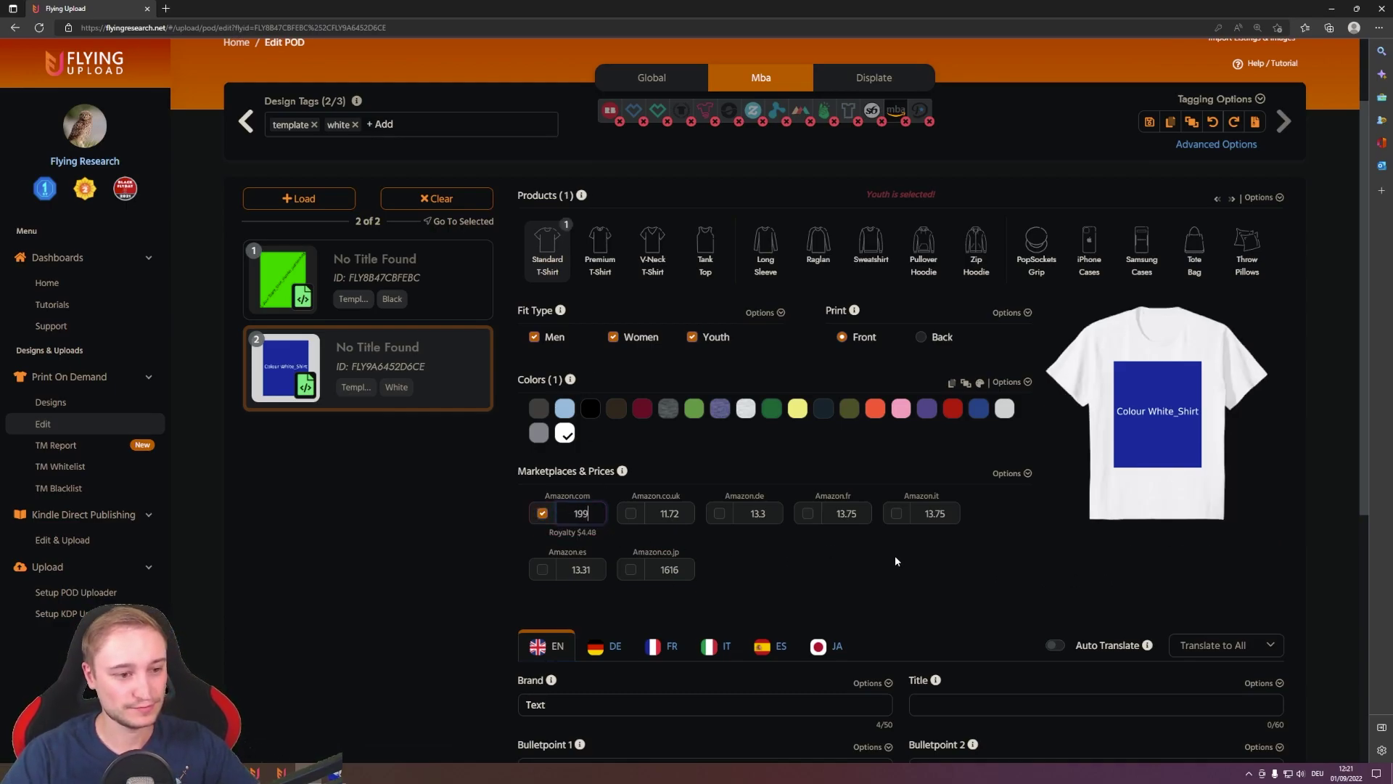
type("95")
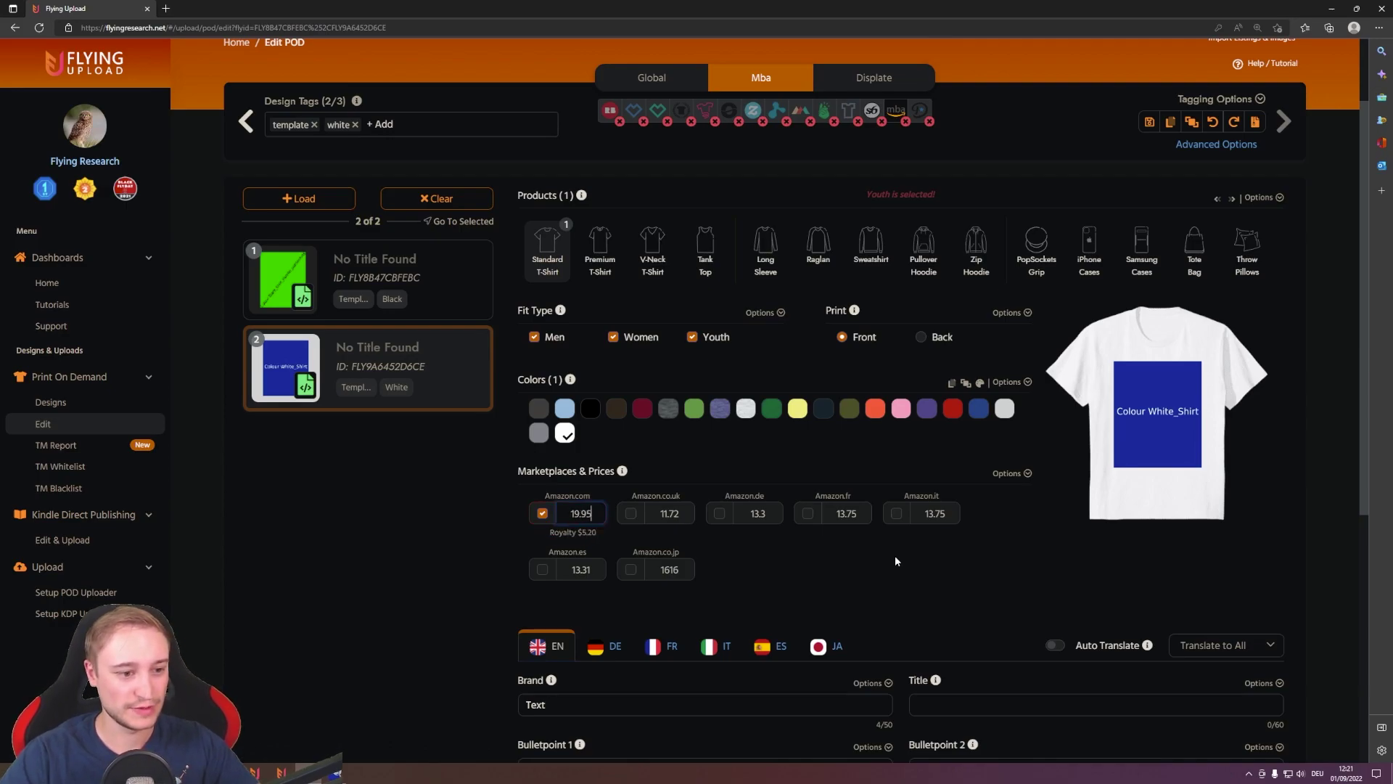
Enable Amazon.co.uk for the white template's Standard T-Shirt and set its price to 15.95
left_click(662, 513)
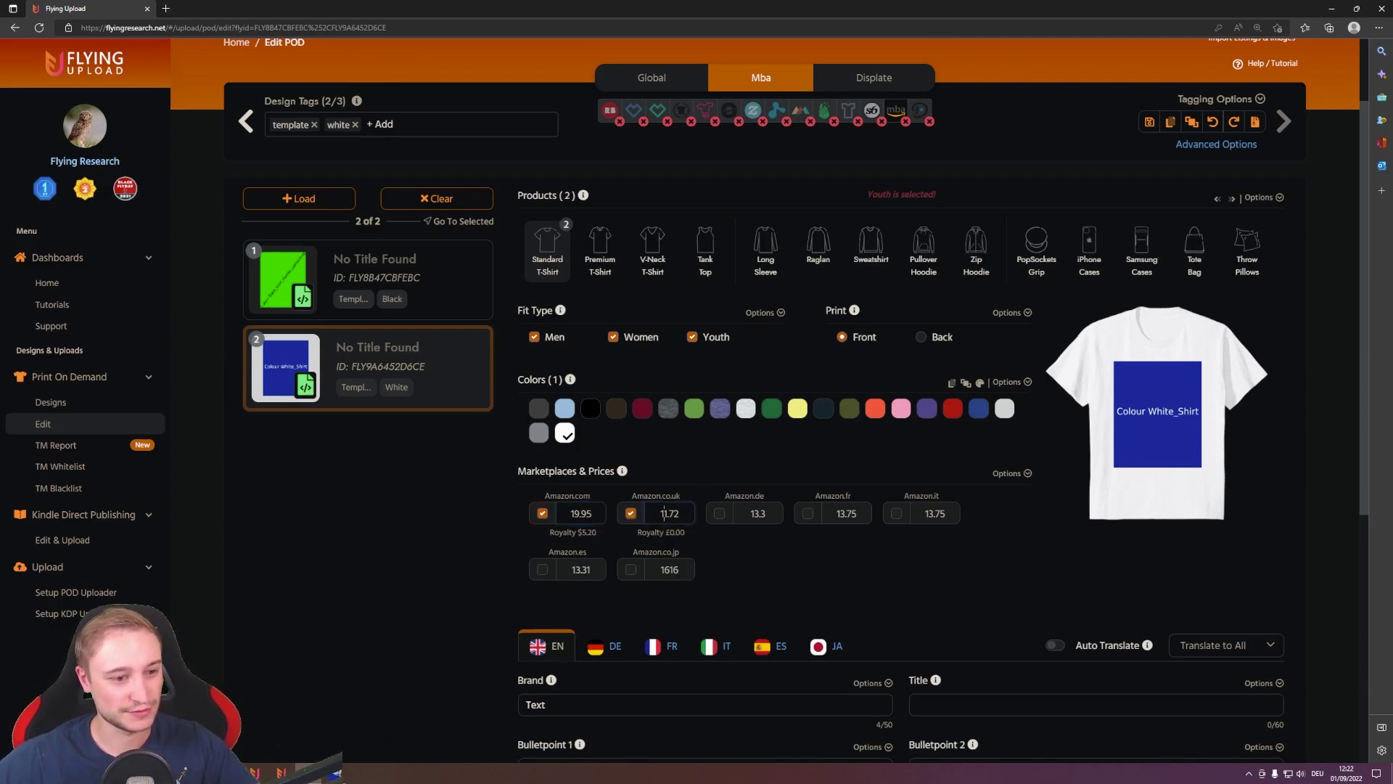
key("ctrl+a")
type("15.95")
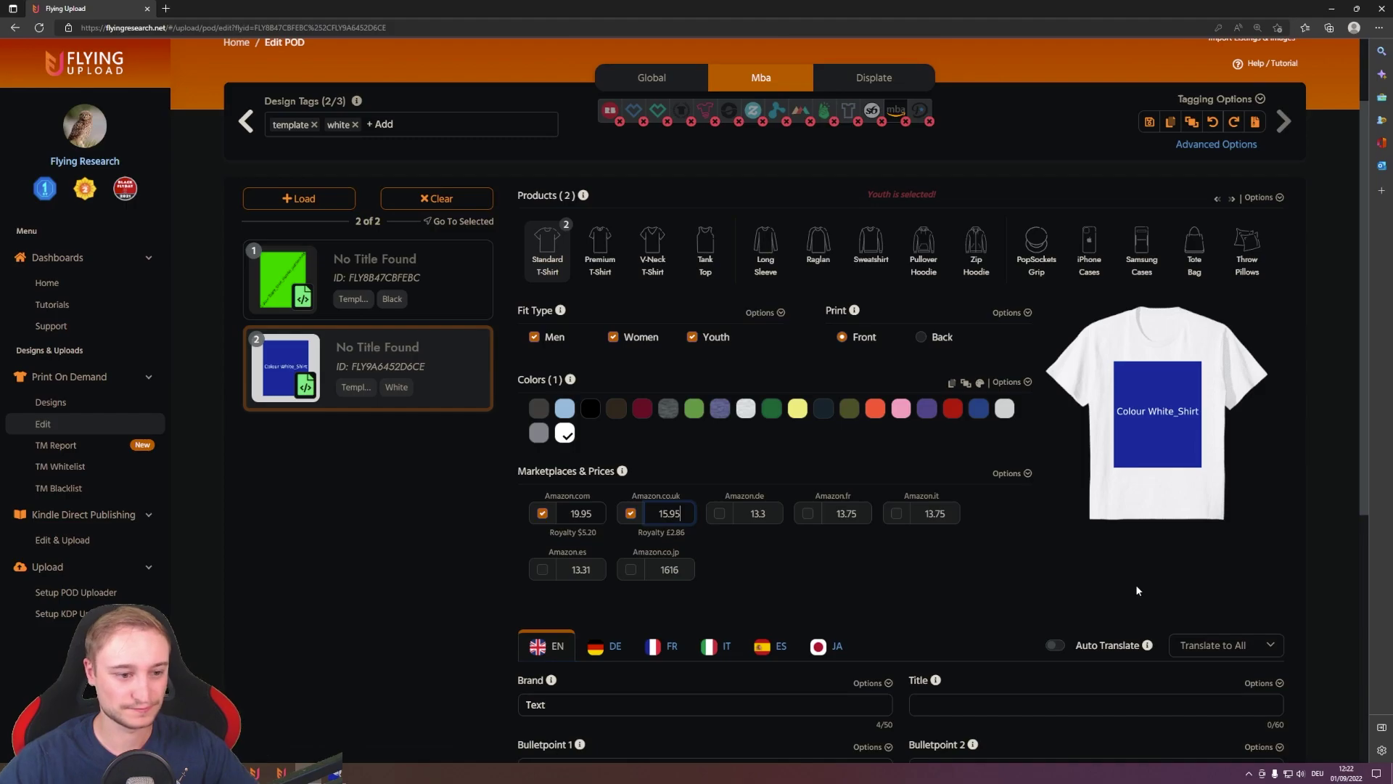
left_click(905, 587)
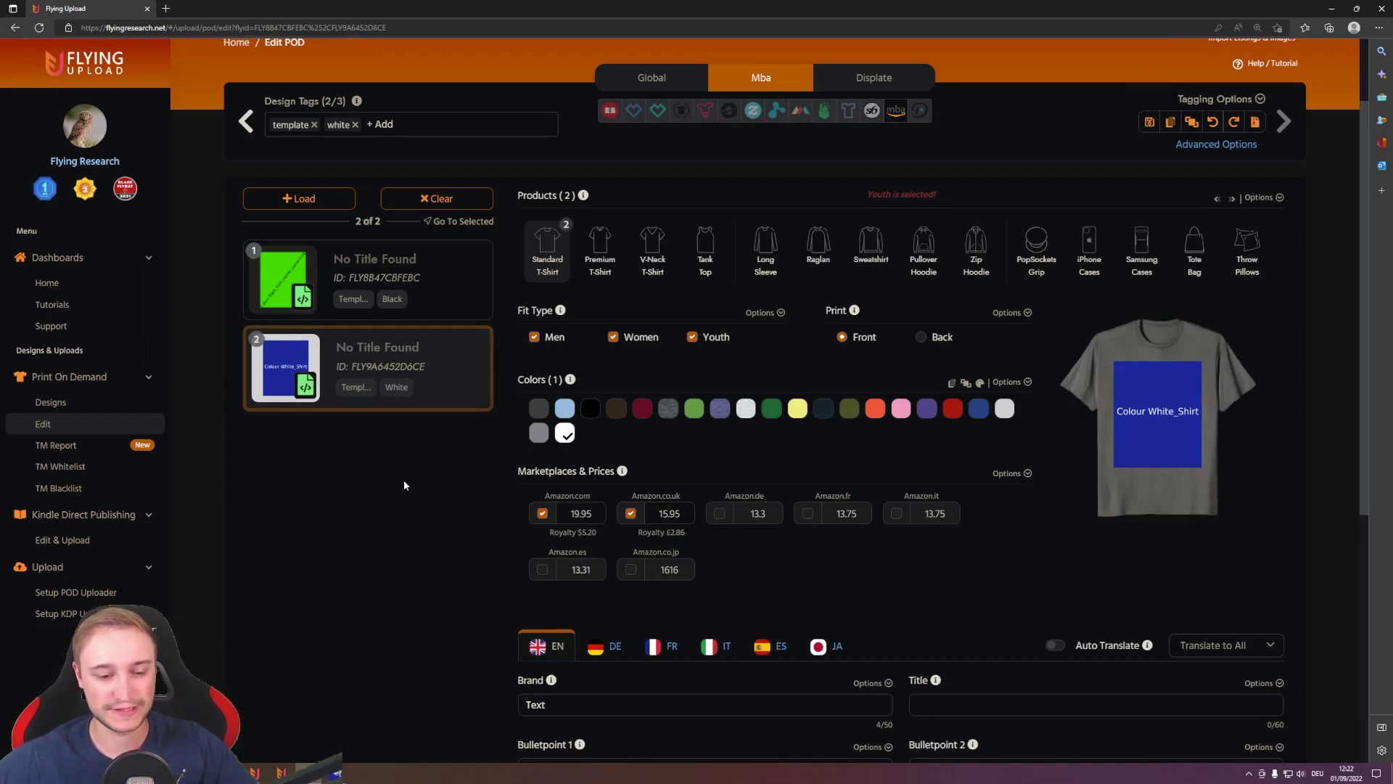
Go to the designs overview and import the four retro gamer images: cat, chick 2, dog and elephant 2
left_click(64, 405)
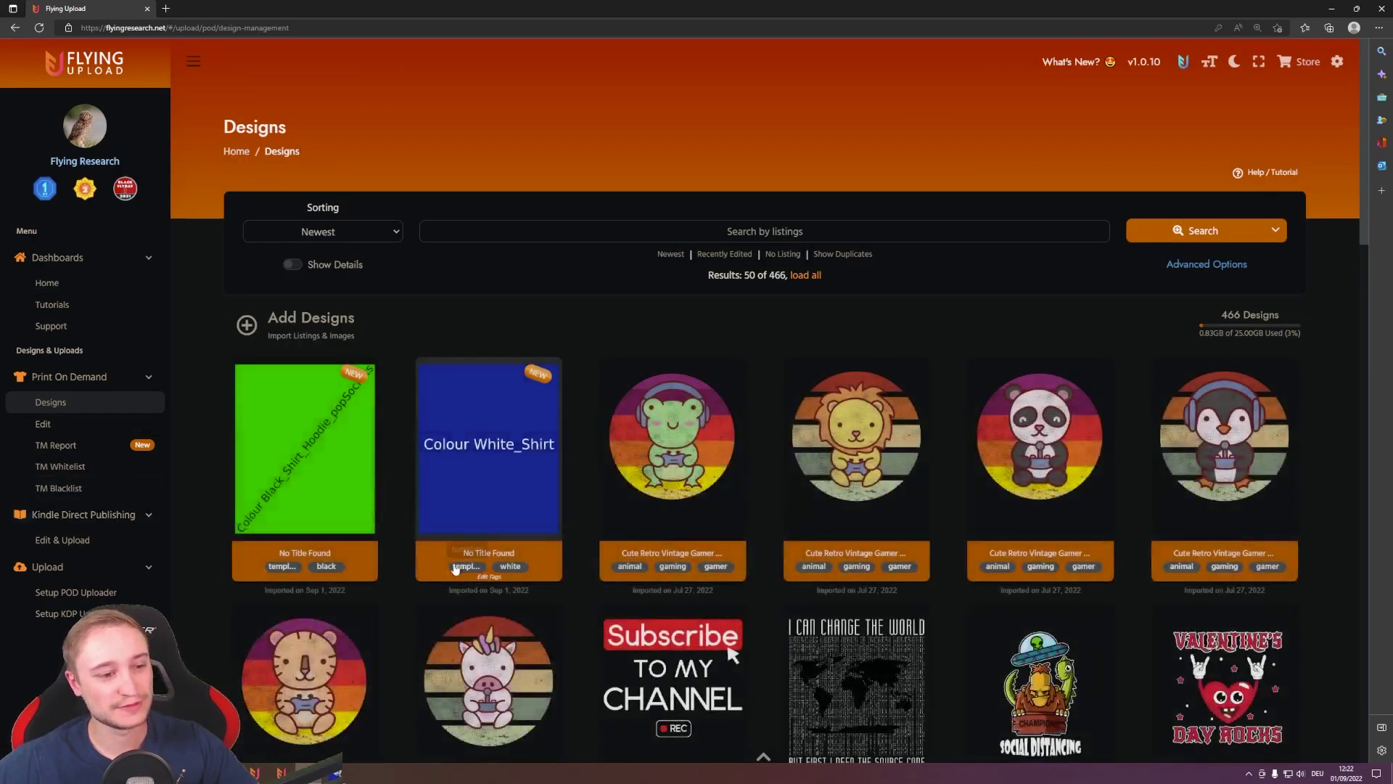
scroll(399, 501, "down", 2)
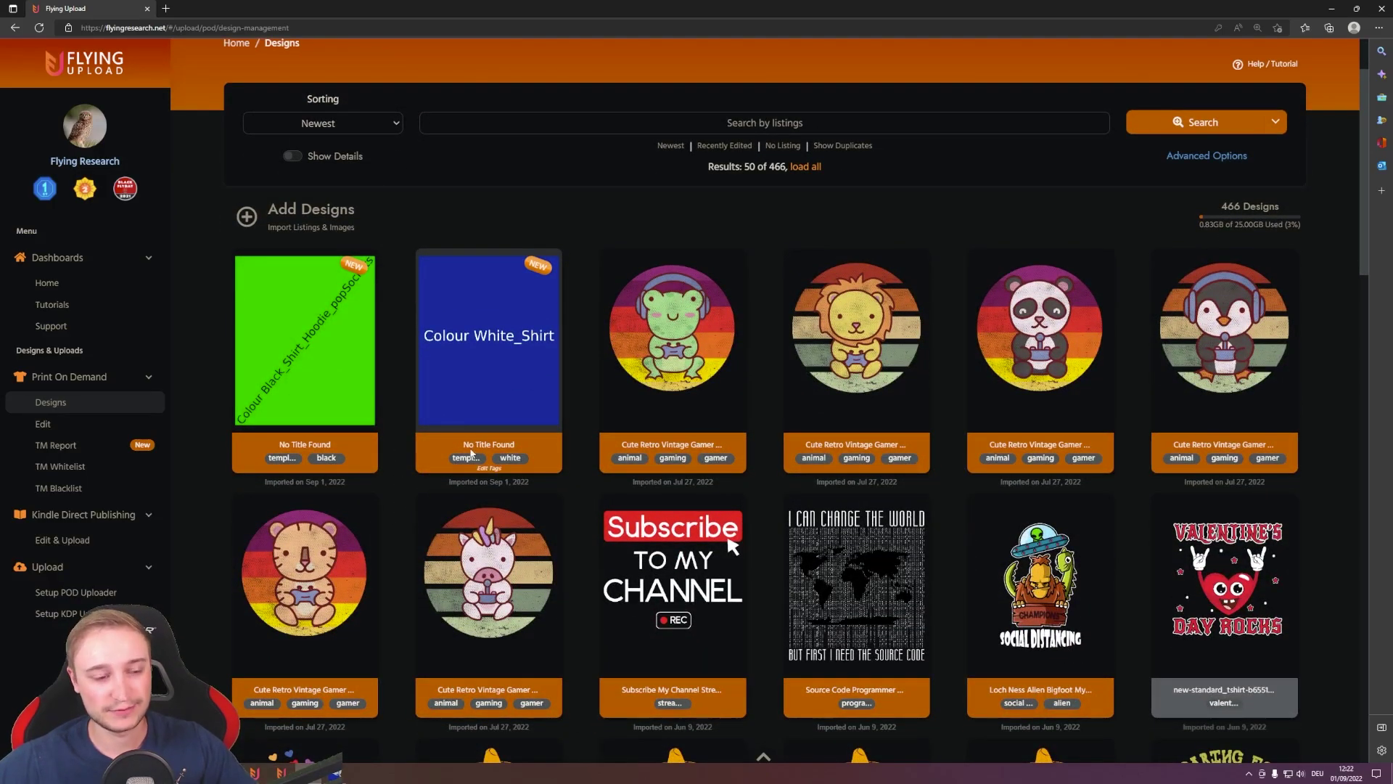
scroll(402, 459, "up", 1)
scroll(401, 460, "up", 1)
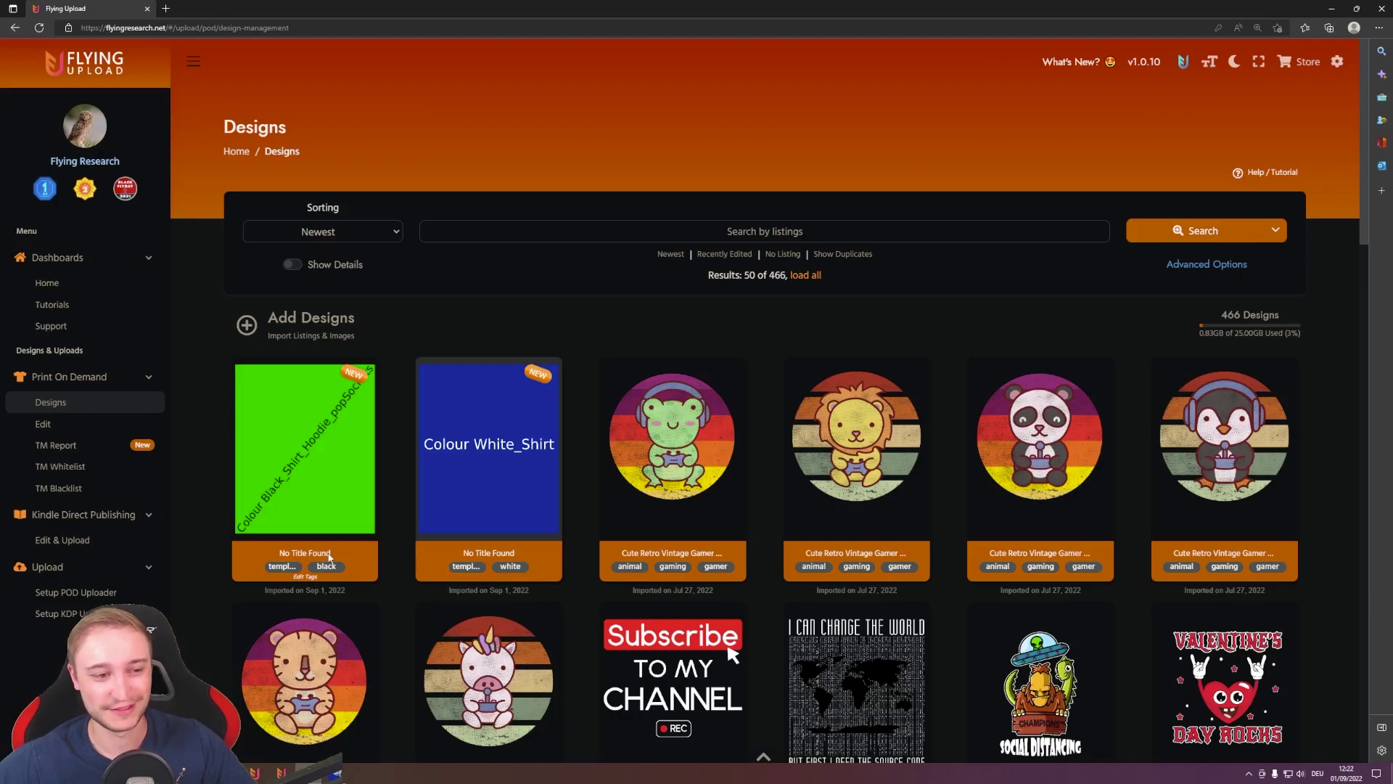
scroll(402, 418, "down", 2)
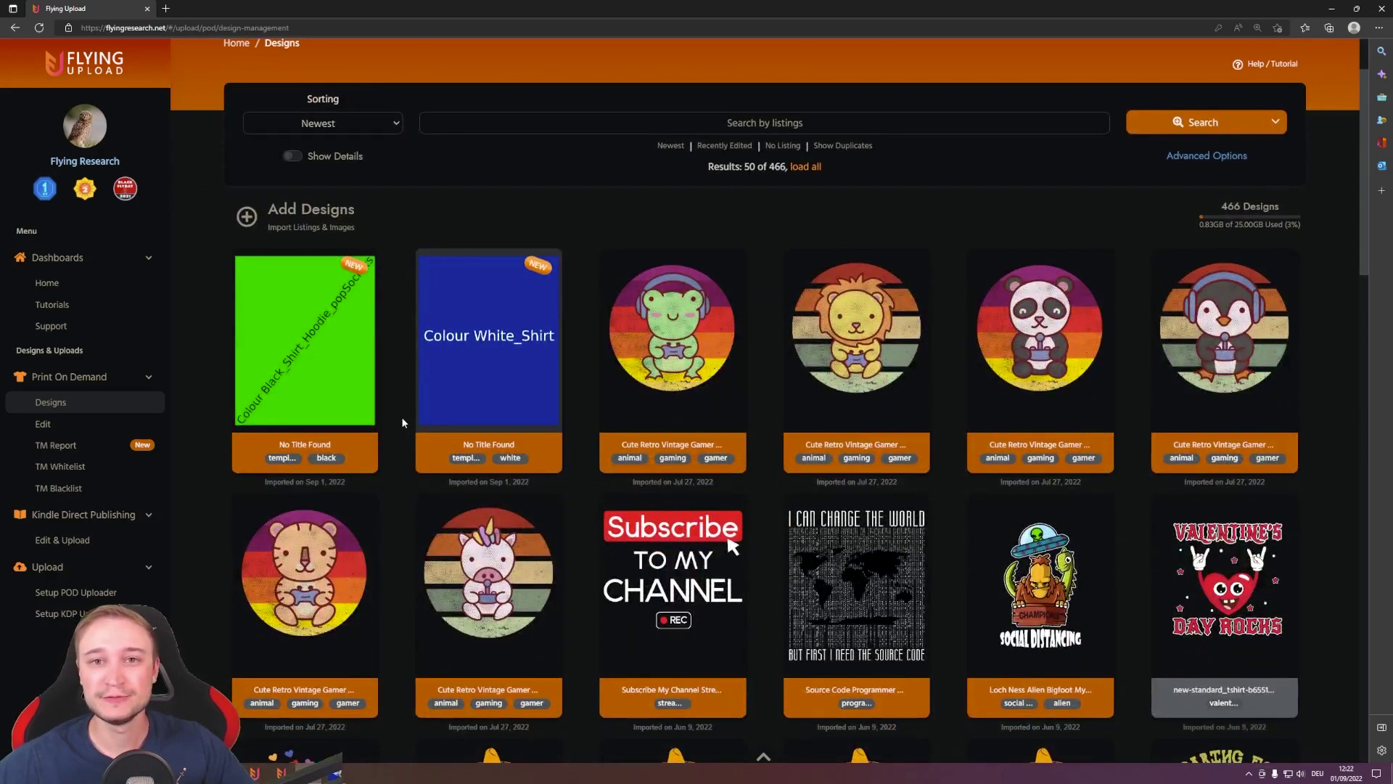
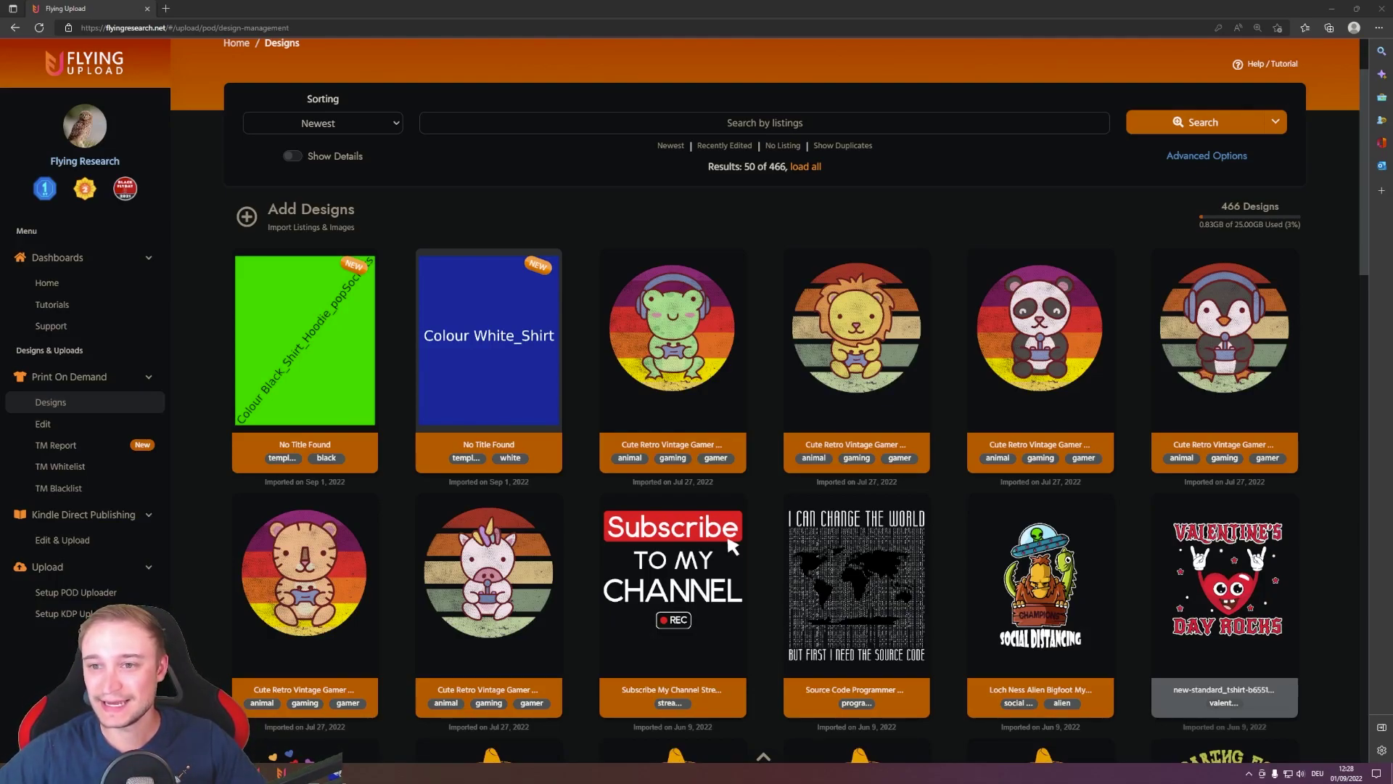
left_click(266, 218)
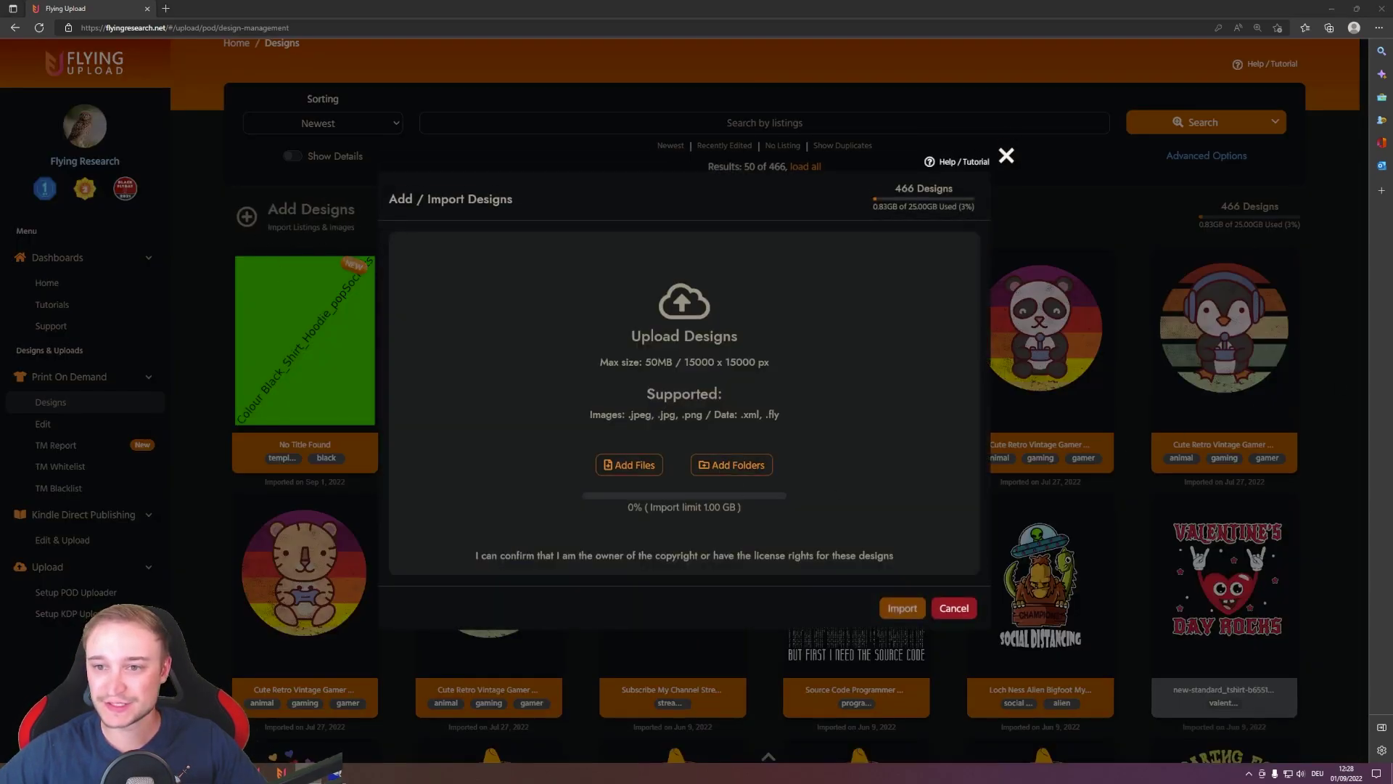
left_click_drag(1379, 367, 733, 377)
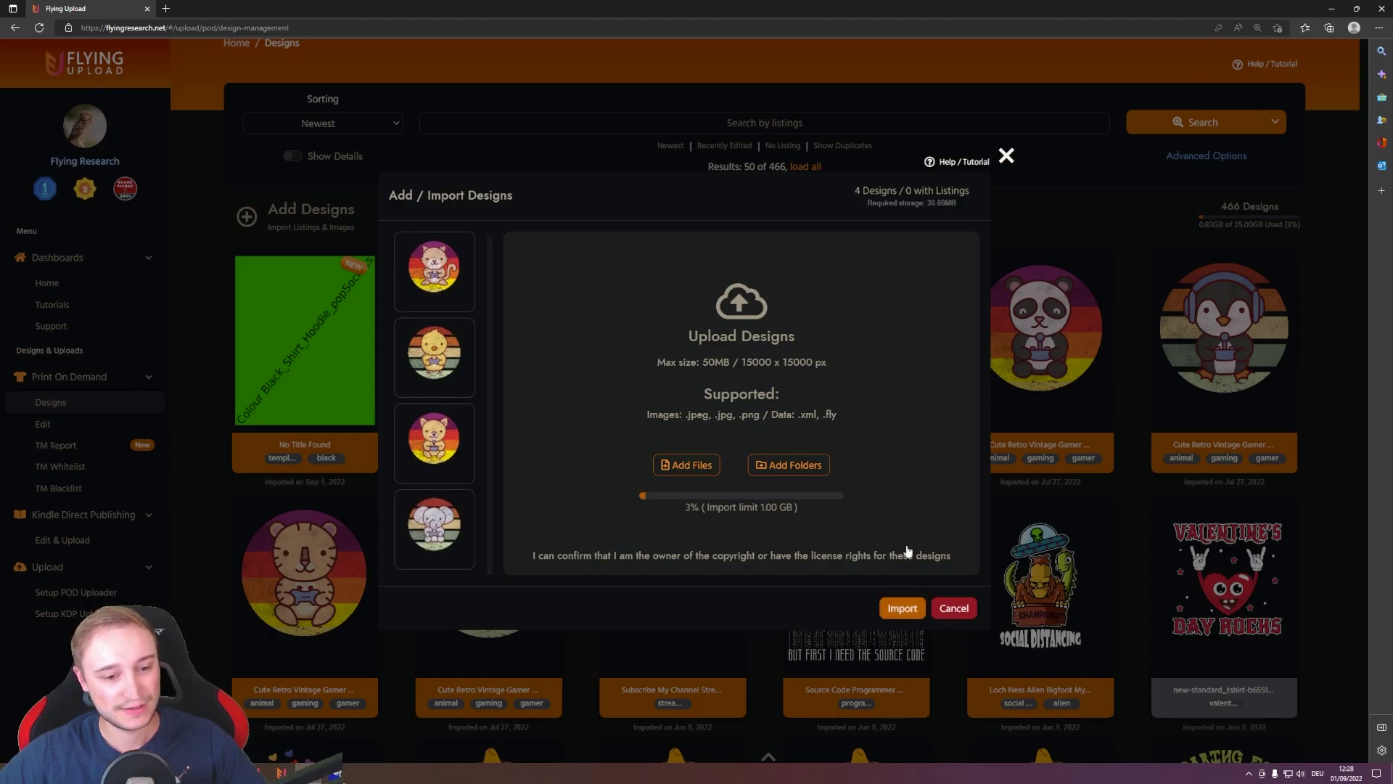
left_click(901, 609)
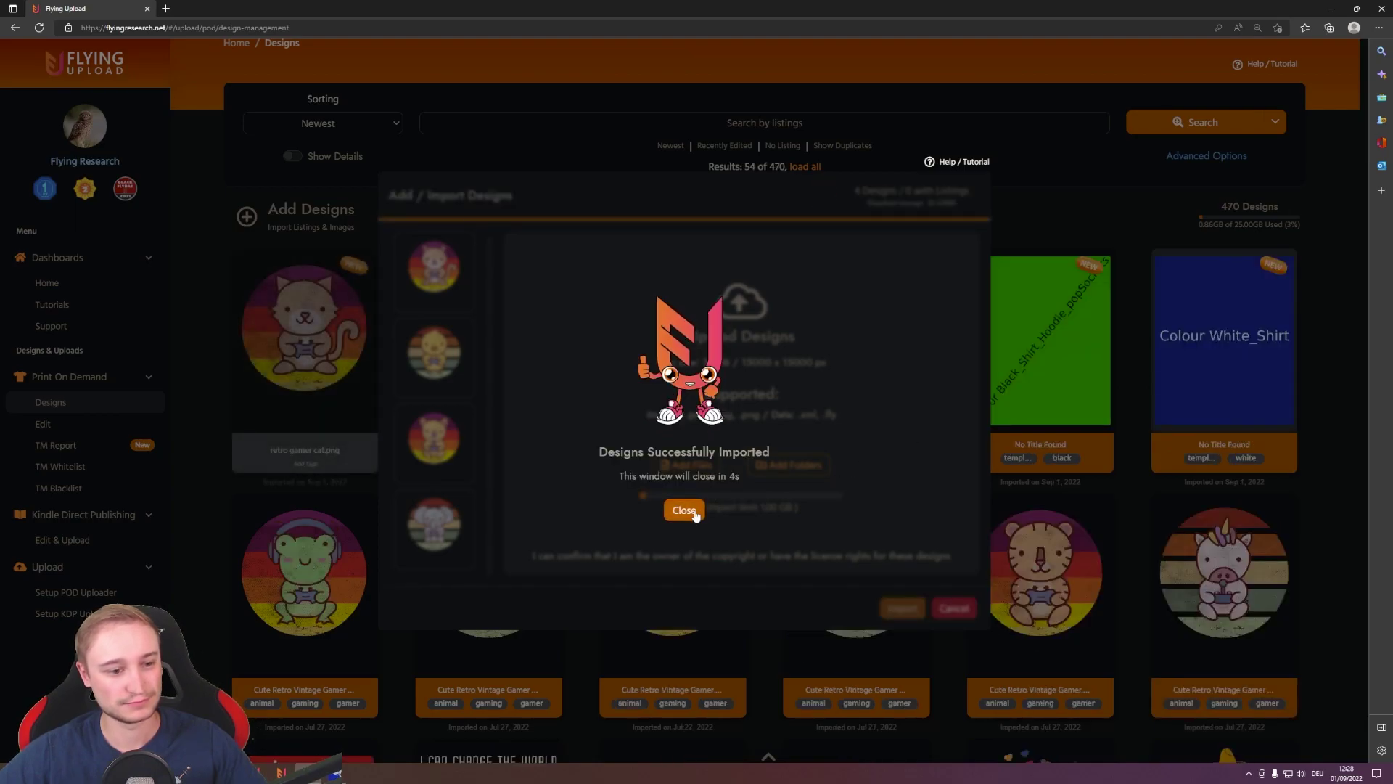
left_click(685, 510)
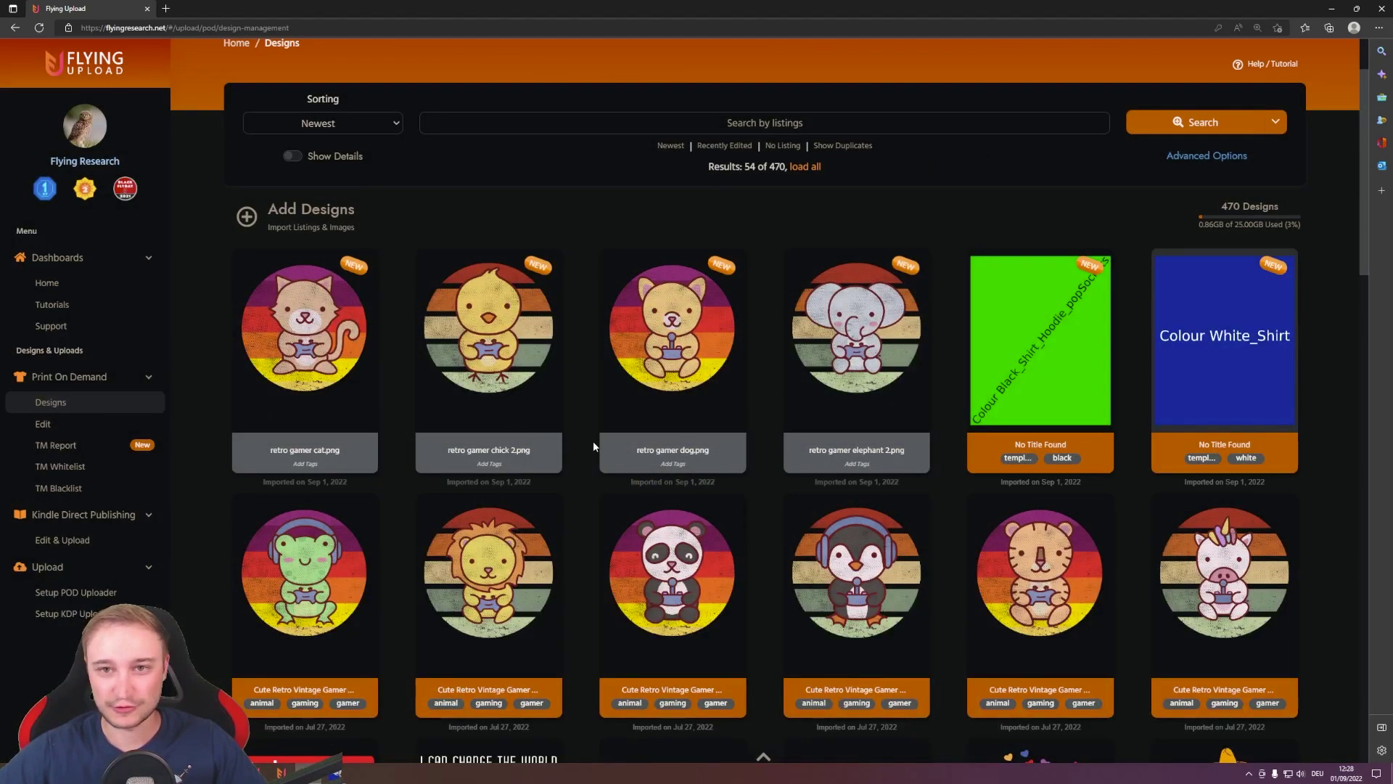
Select the four imported retro gamer designs and open them for editing
left_click_drag(392, 389, 836, 375)
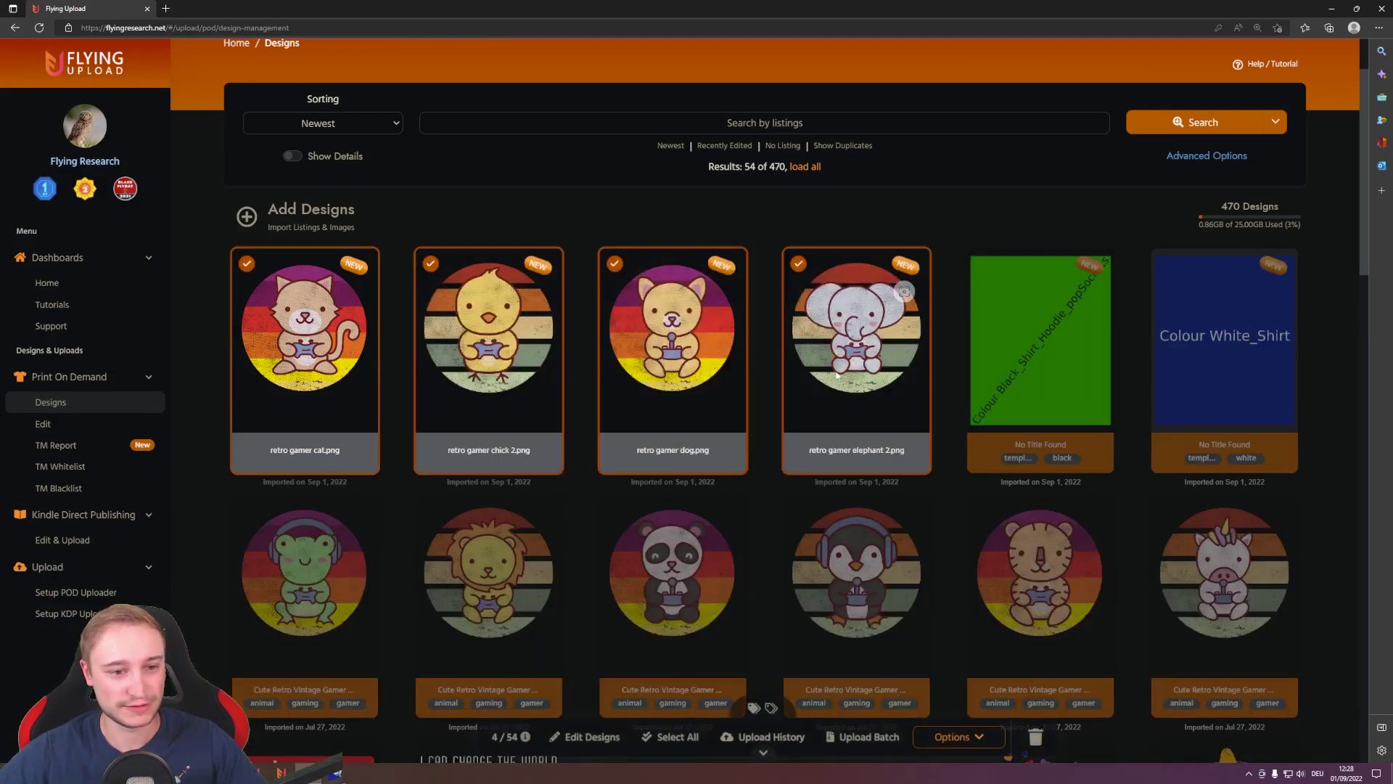
left_click(595, 738)
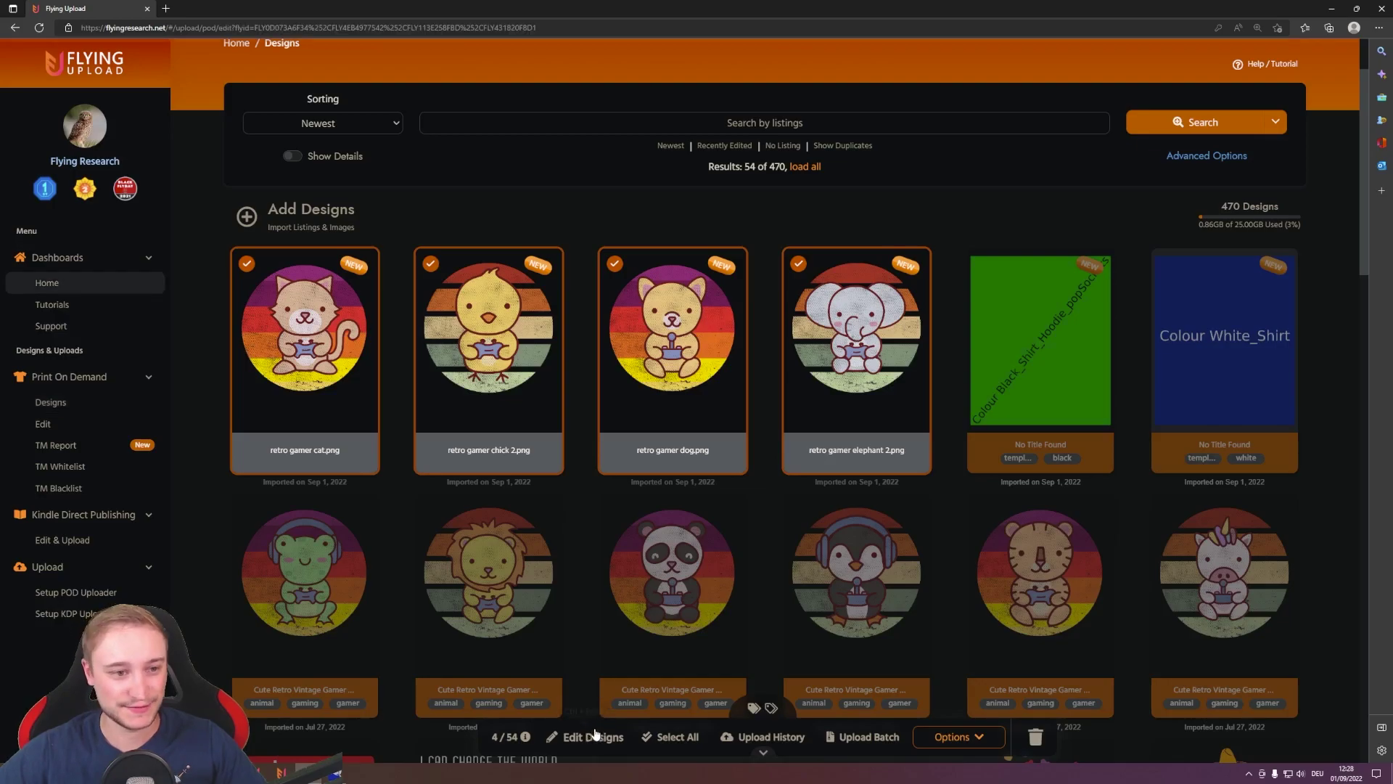
scroll(1277, 456, "down", 1)
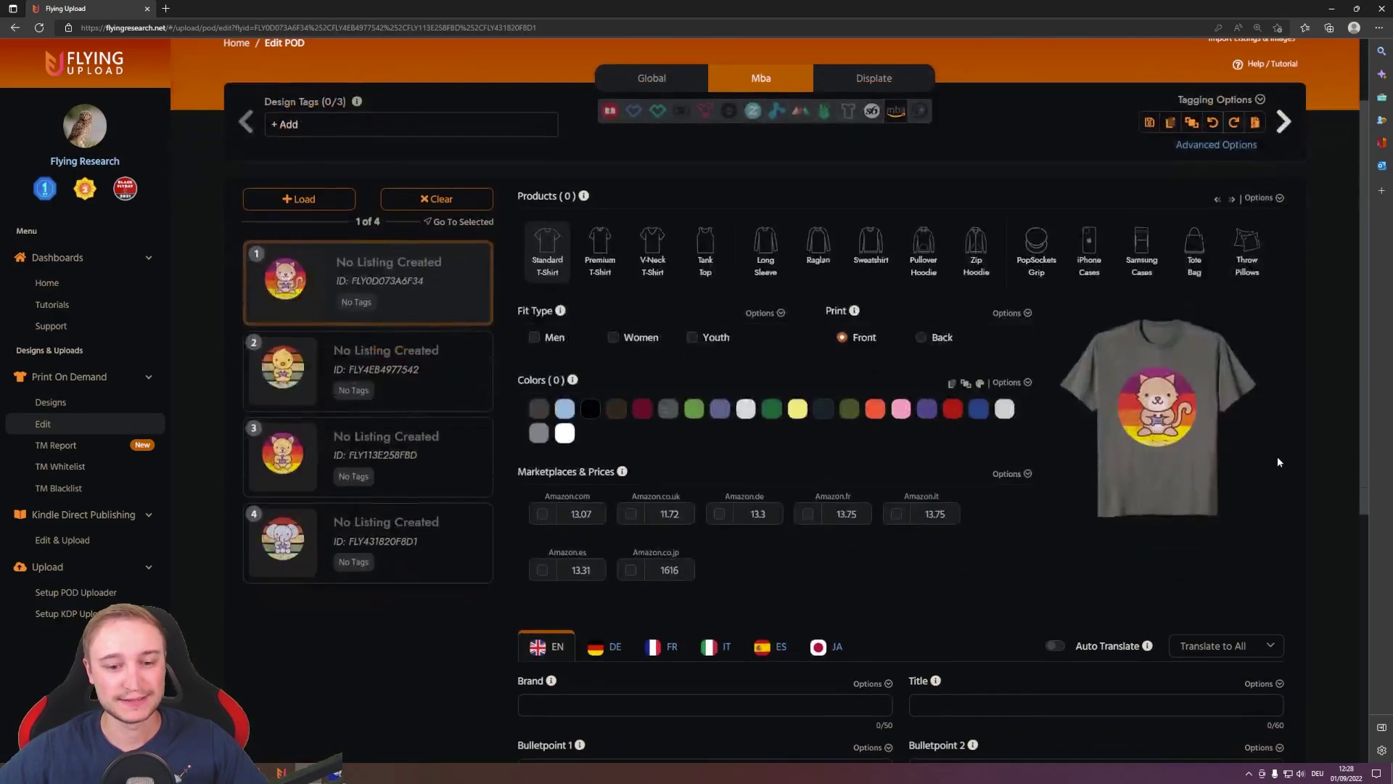
scroll(1286, 454, "up", 1)
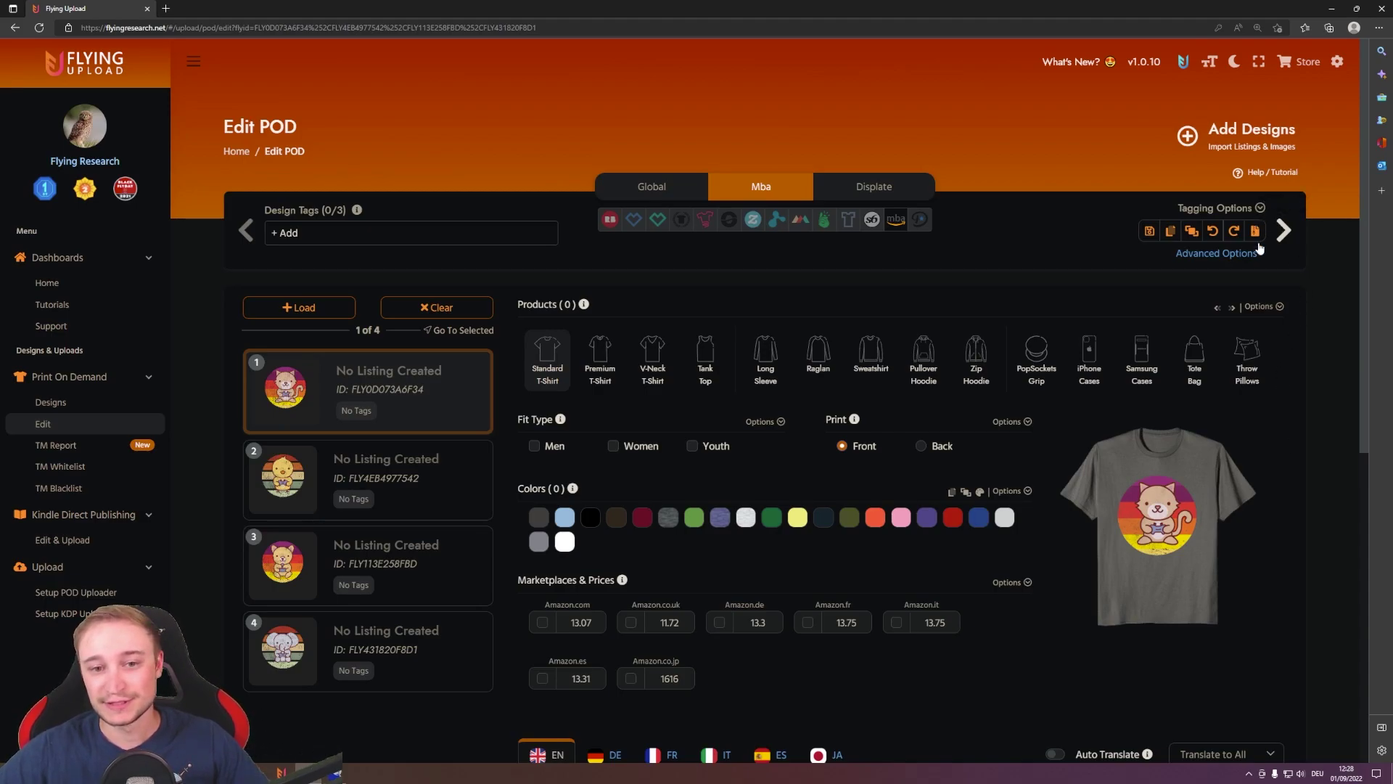
Start Copy From Listing History for the cat design and search the past designs for "template"
left_click(1260, 209)
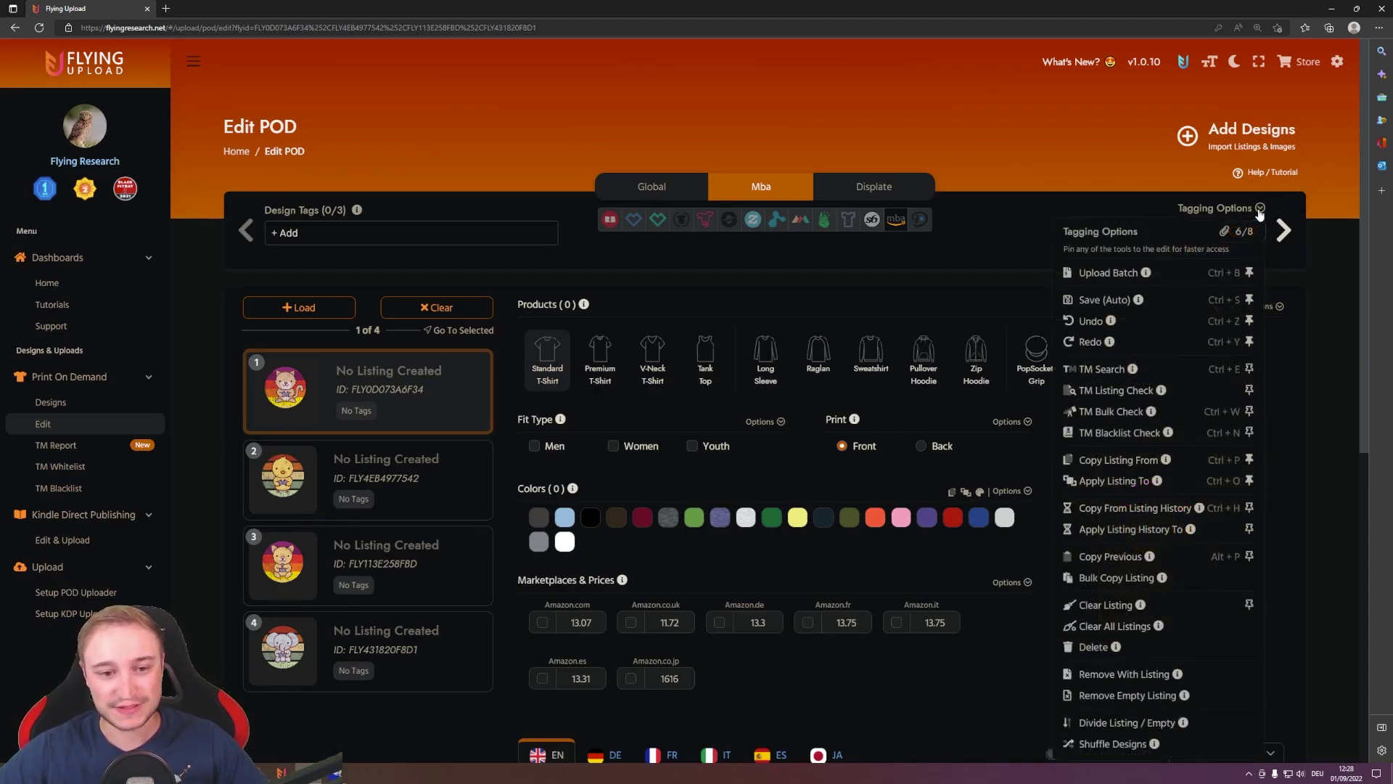
left_click(1139, 509)
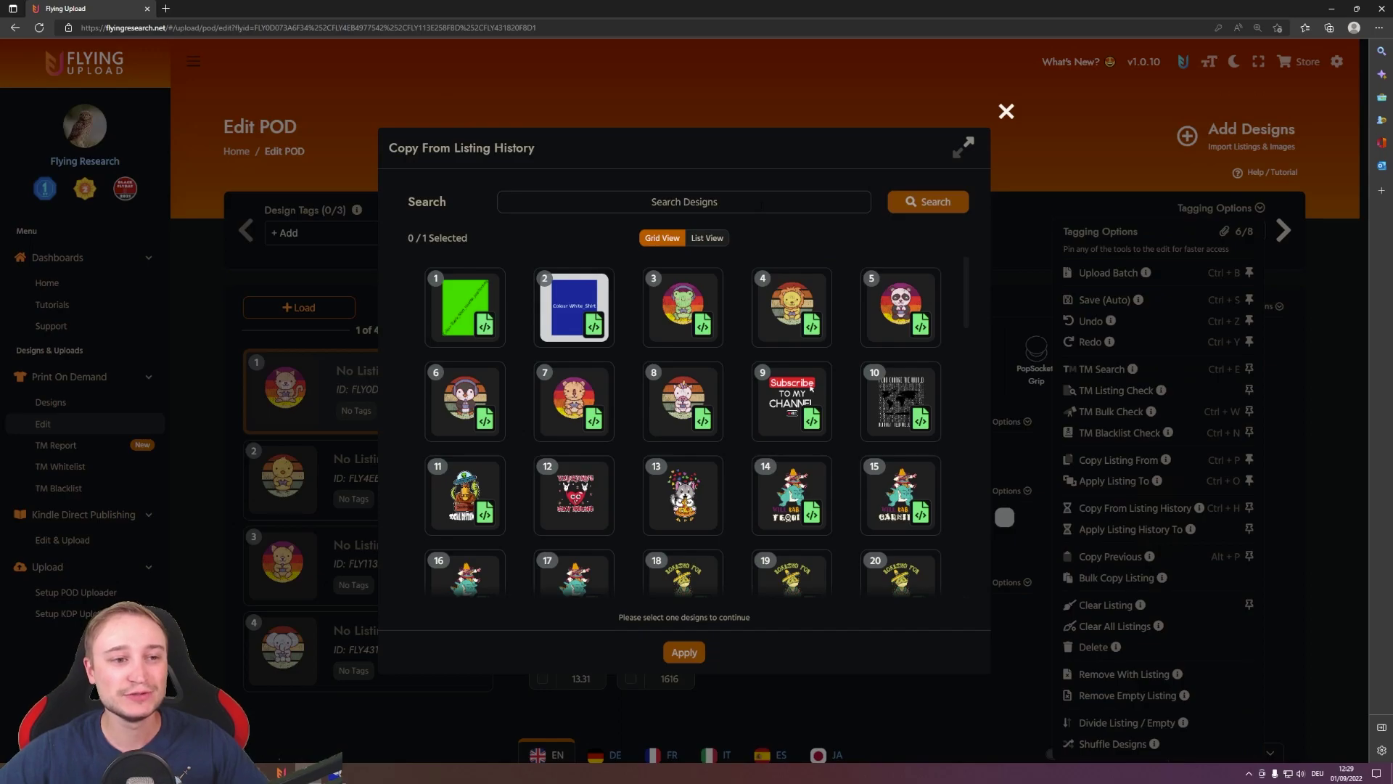
left_click(531, 204)
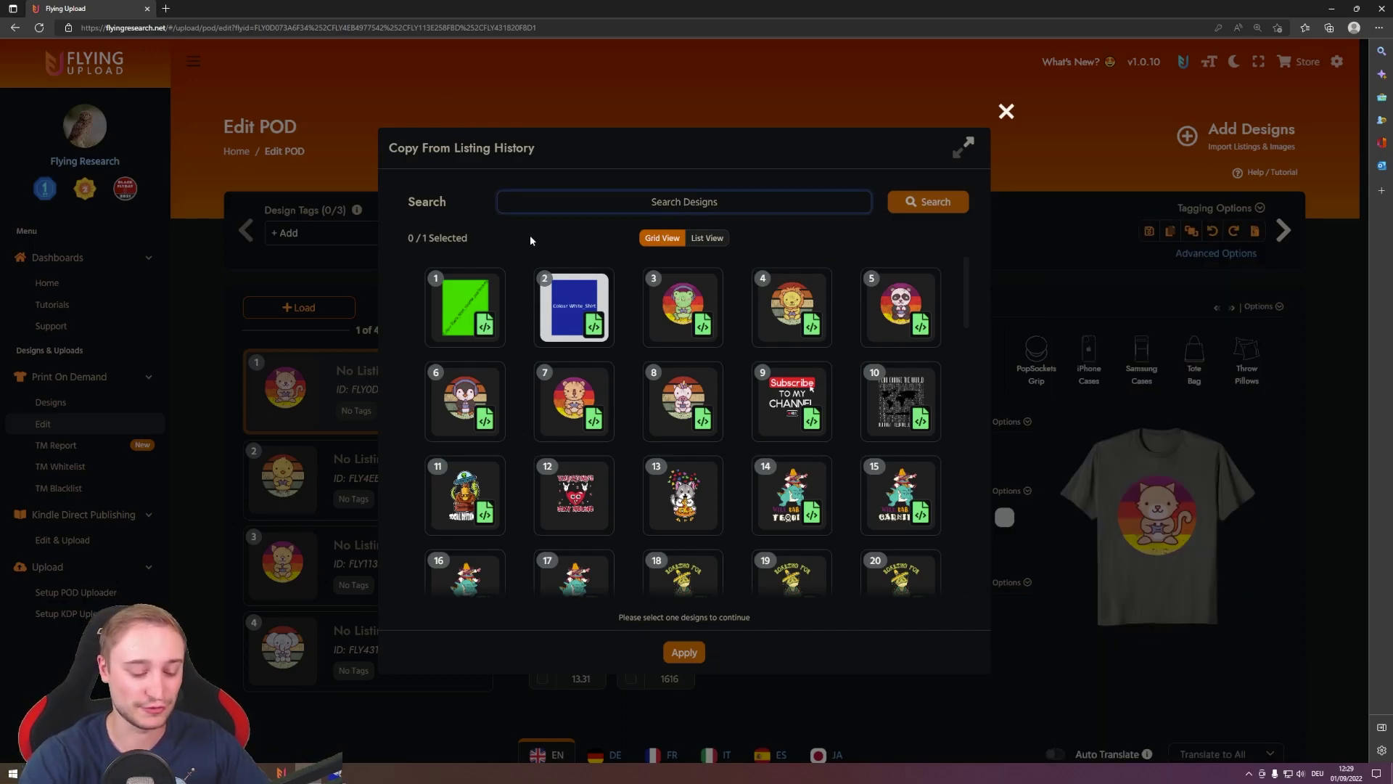
type("t")
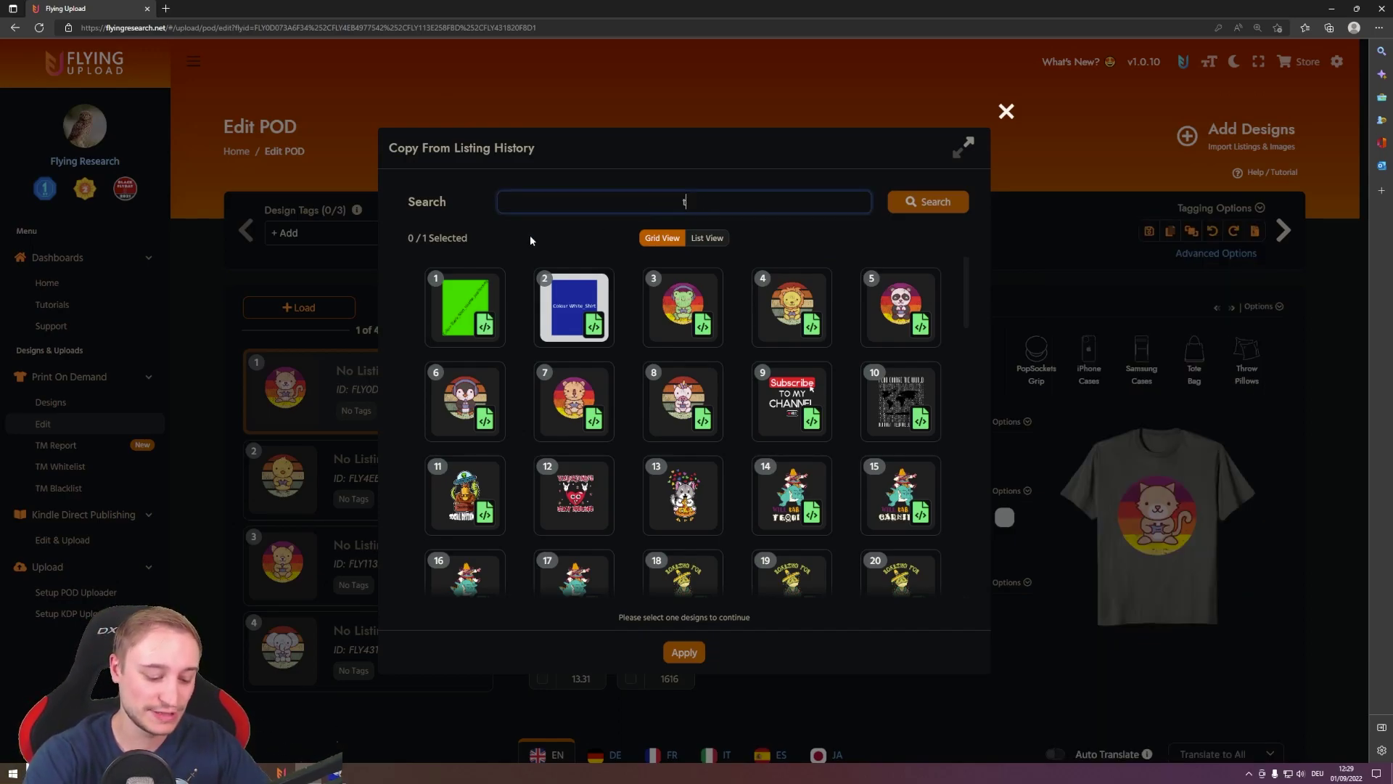
type("emplate")
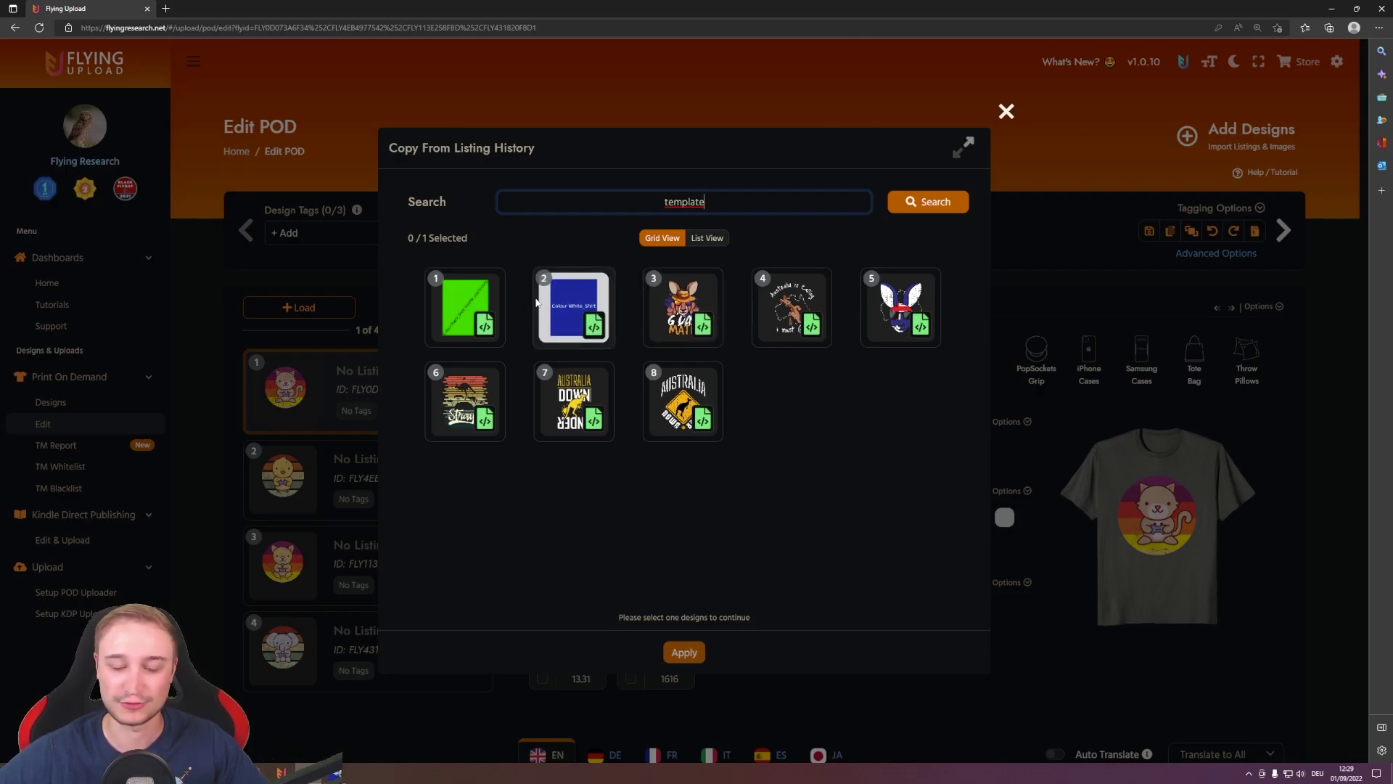
Search the listing history for "black" and copy the green black-shirt template's listing onto the cat design
key("ctrl+a")
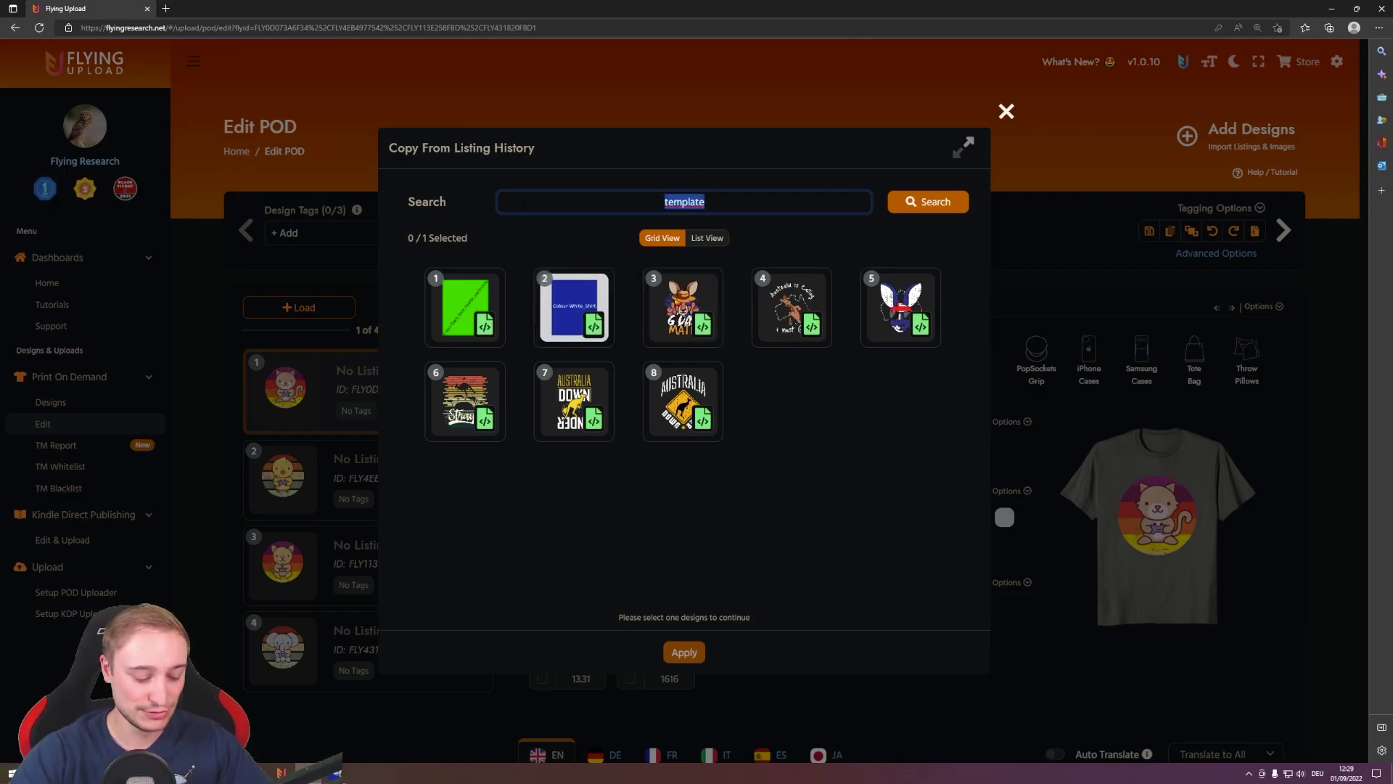
type("black")
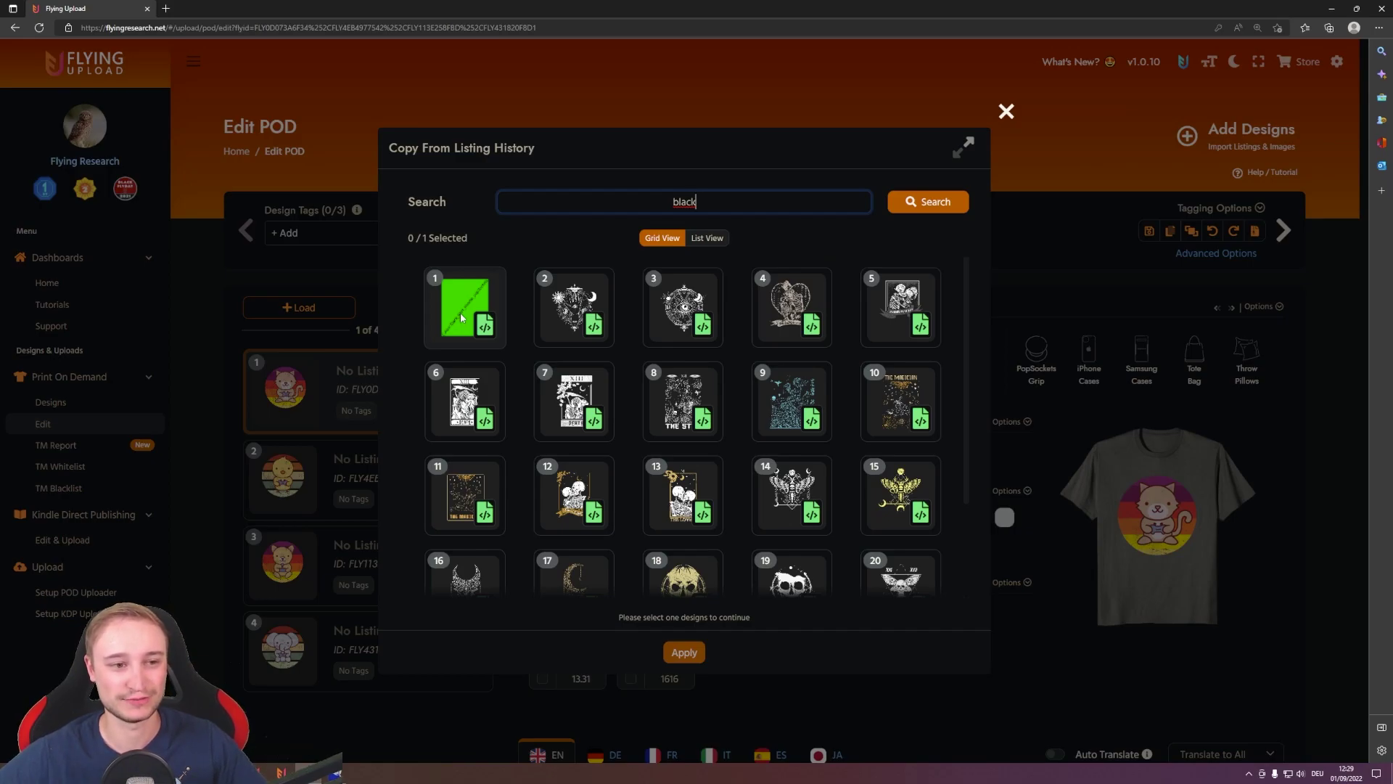
double_click(684, 202)
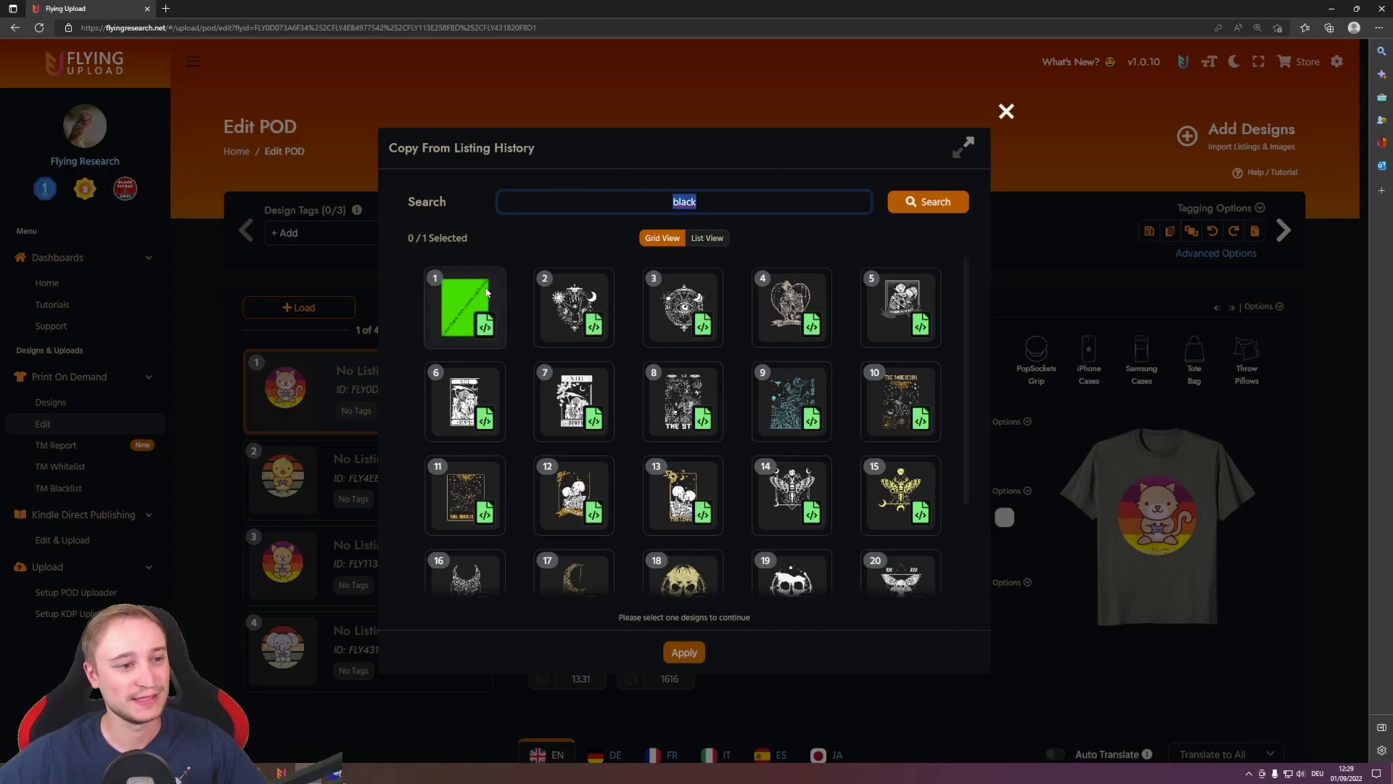
left_click(464, 305)
left_click(699, 657)
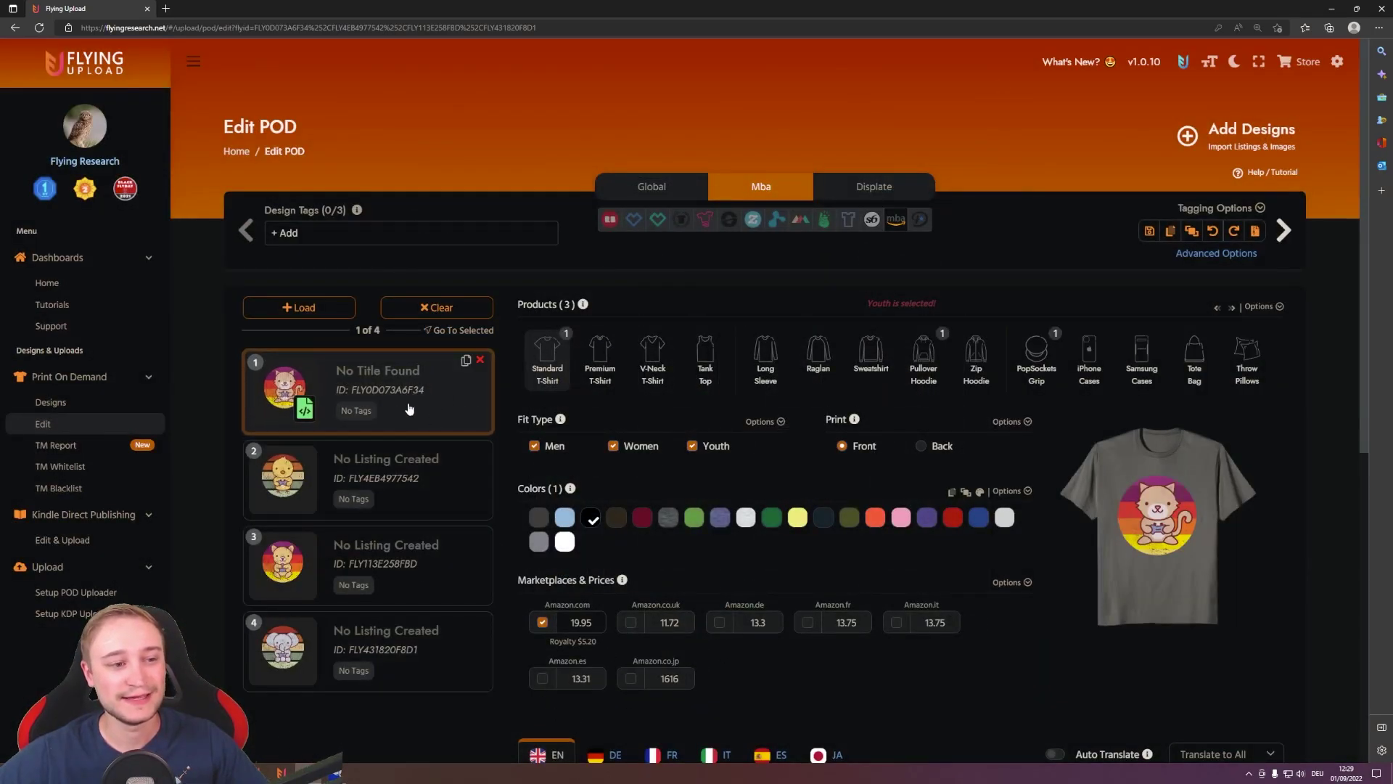
scroll(751, 446, "down", 2)
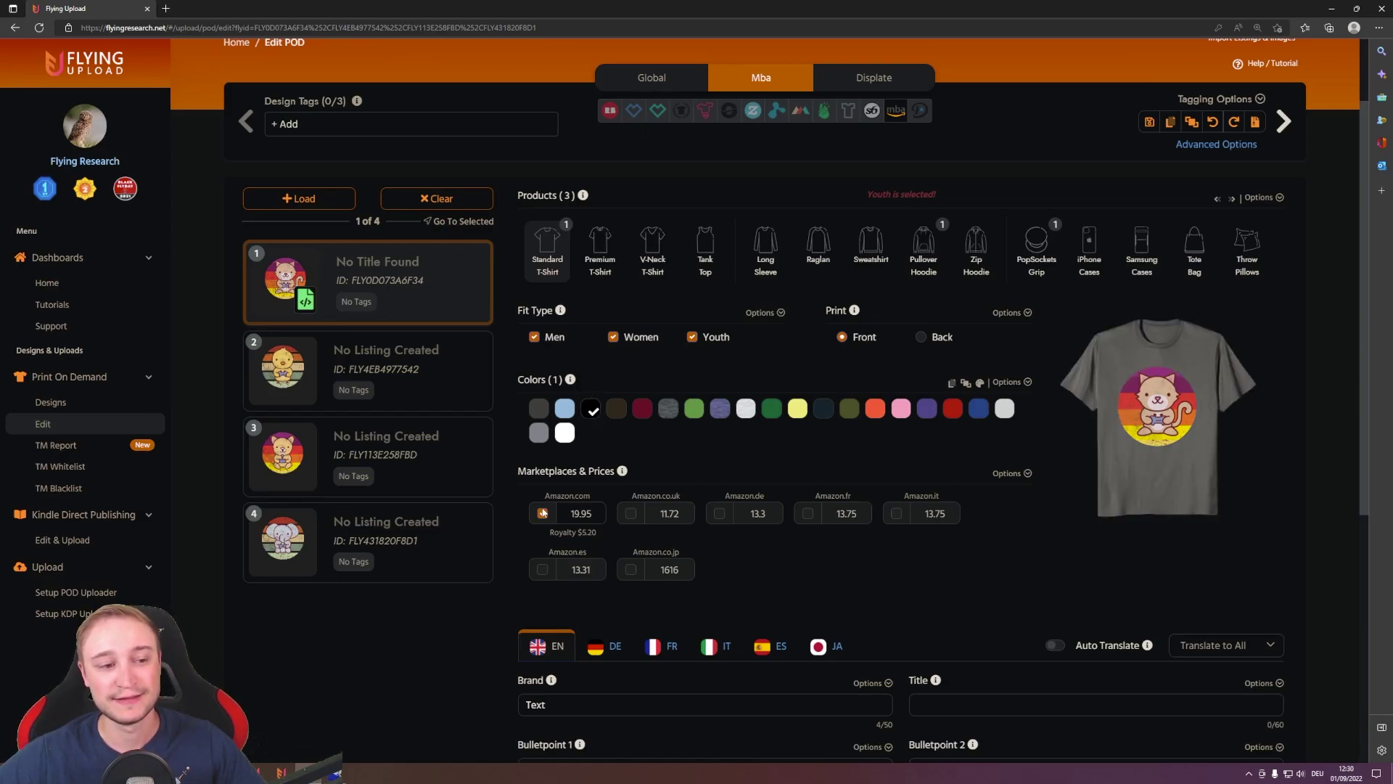
scroll(989, 551, "up", 2)
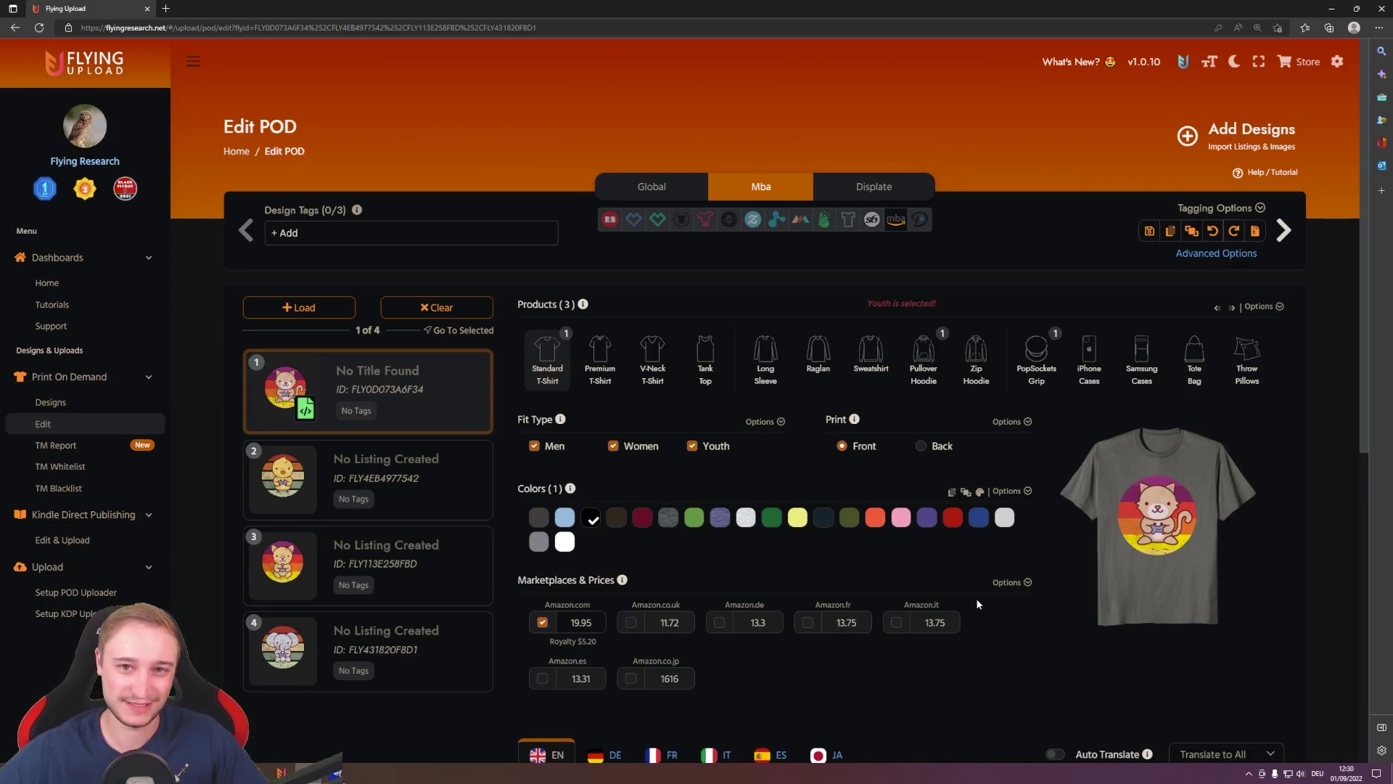
Use Apply Listing History To with the search "template" to apply the green black-shirt template's listing to all four designs
left_click(1260, 208)
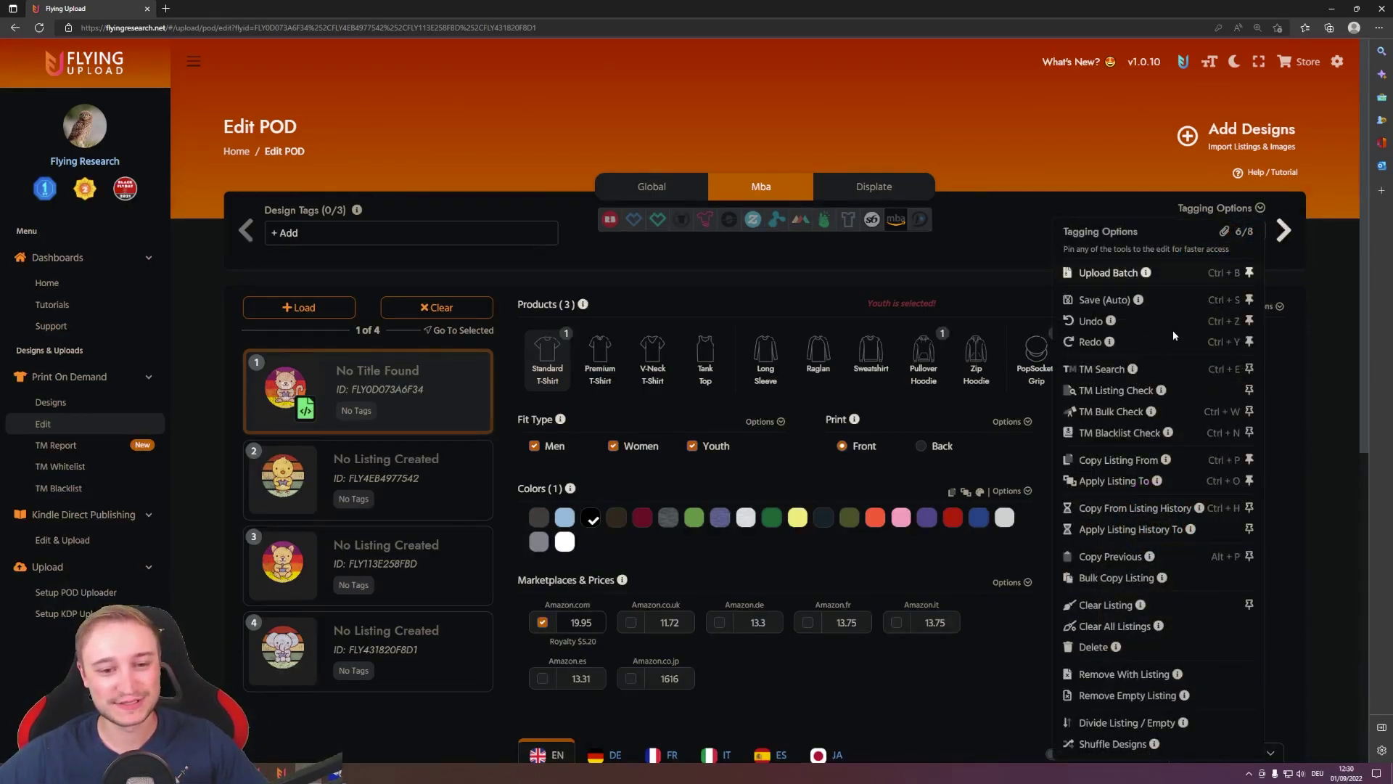
left_click(1148, 535)
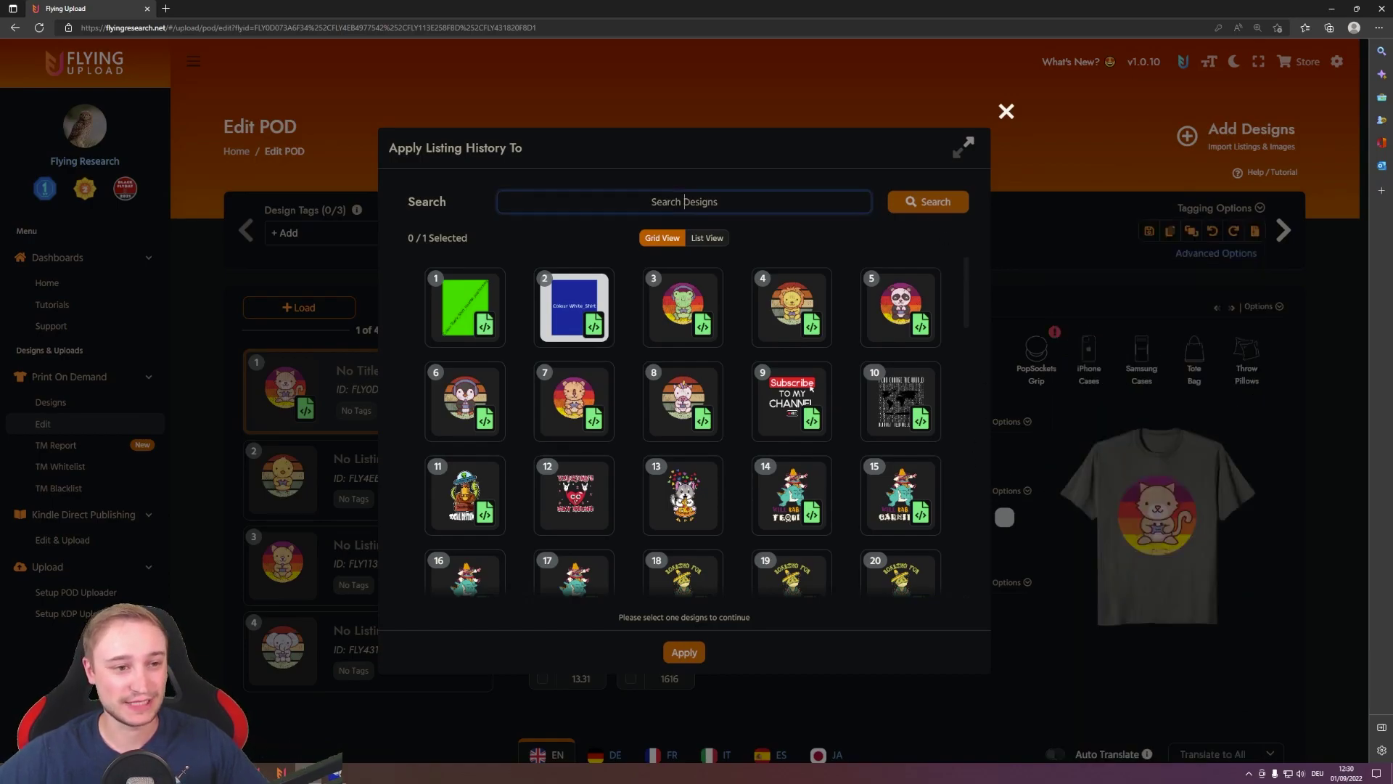
type("template")
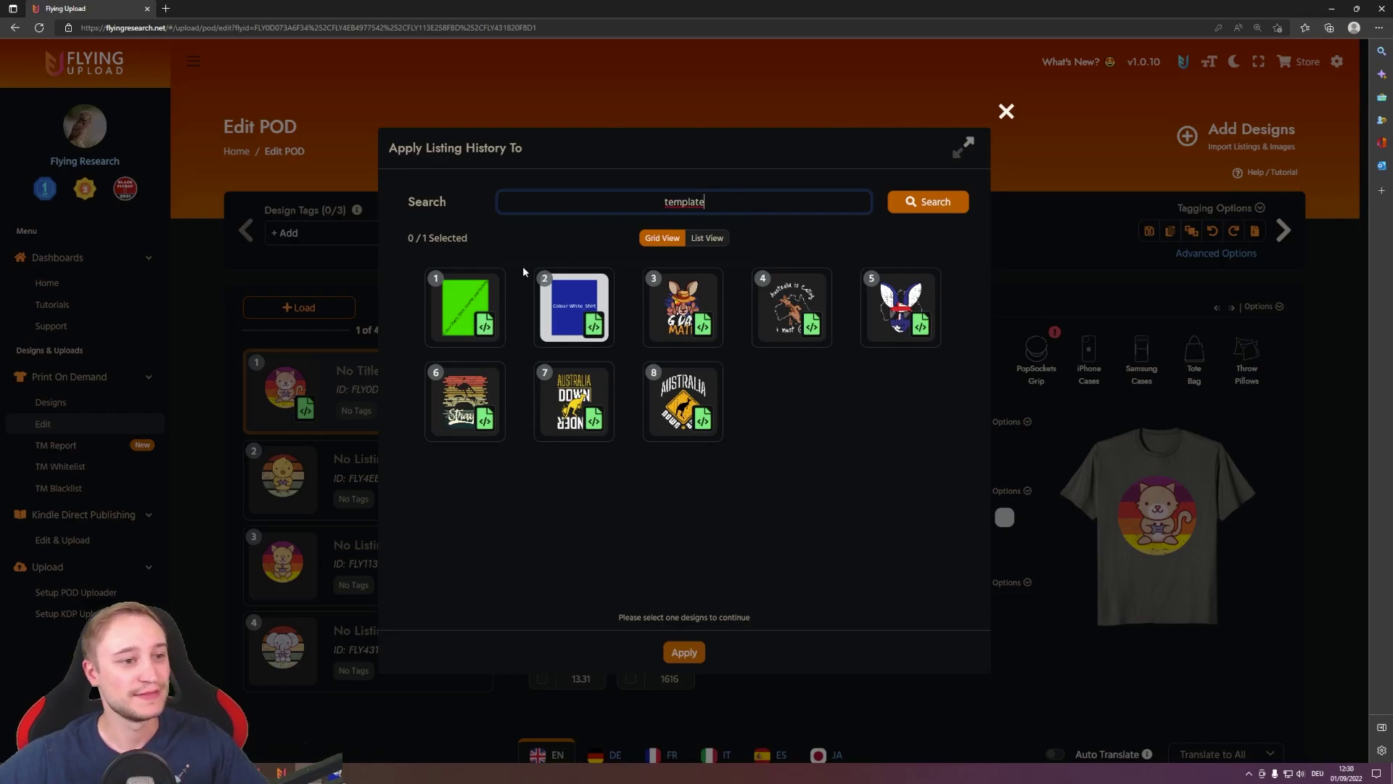
left_click(439, 319)
left_click(695, 654)
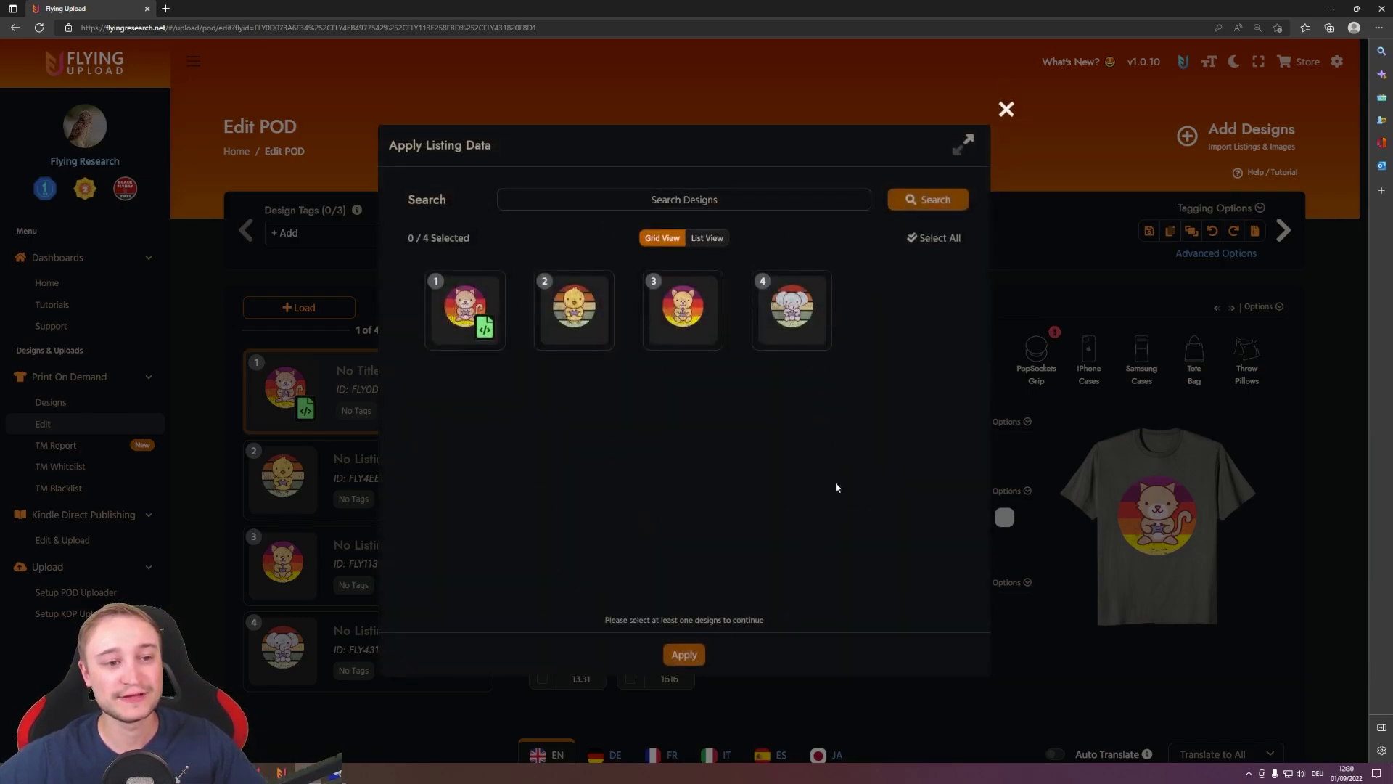
left_click(942, 241)
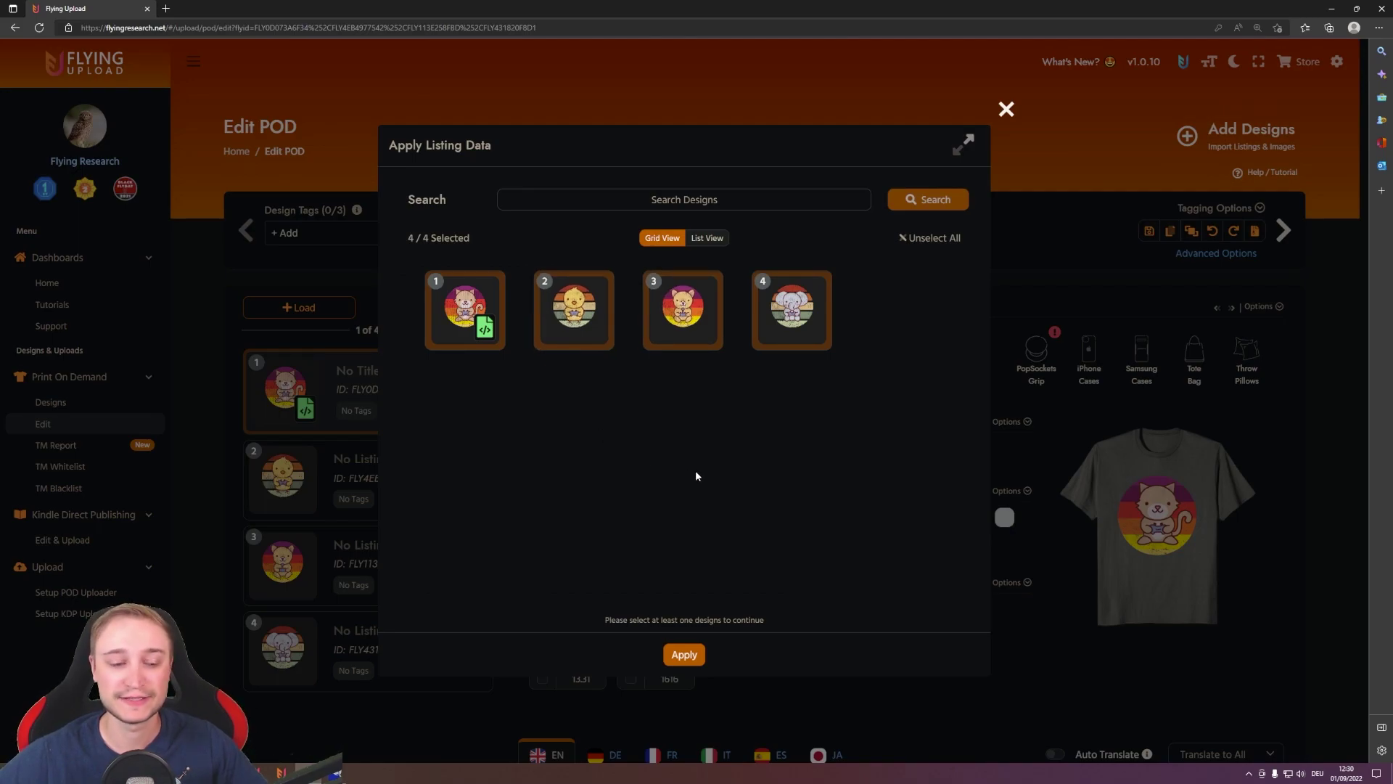
left_click(698, 657)
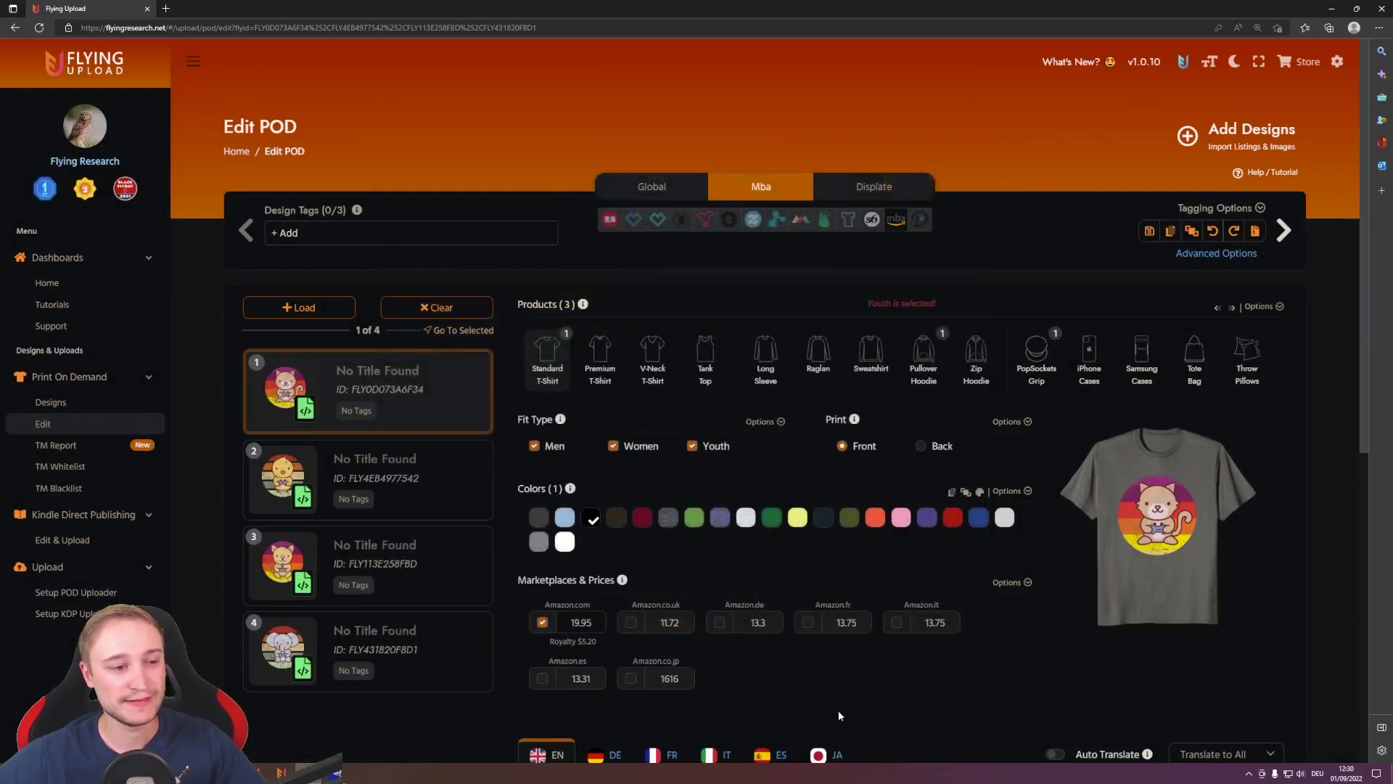
Switch to the chick design and review the products, colors, prices and text copied from the template
left_click(458, 502)
scroll(1022, 579, "down", 1)
scroll(1016, 544, "down", 2)
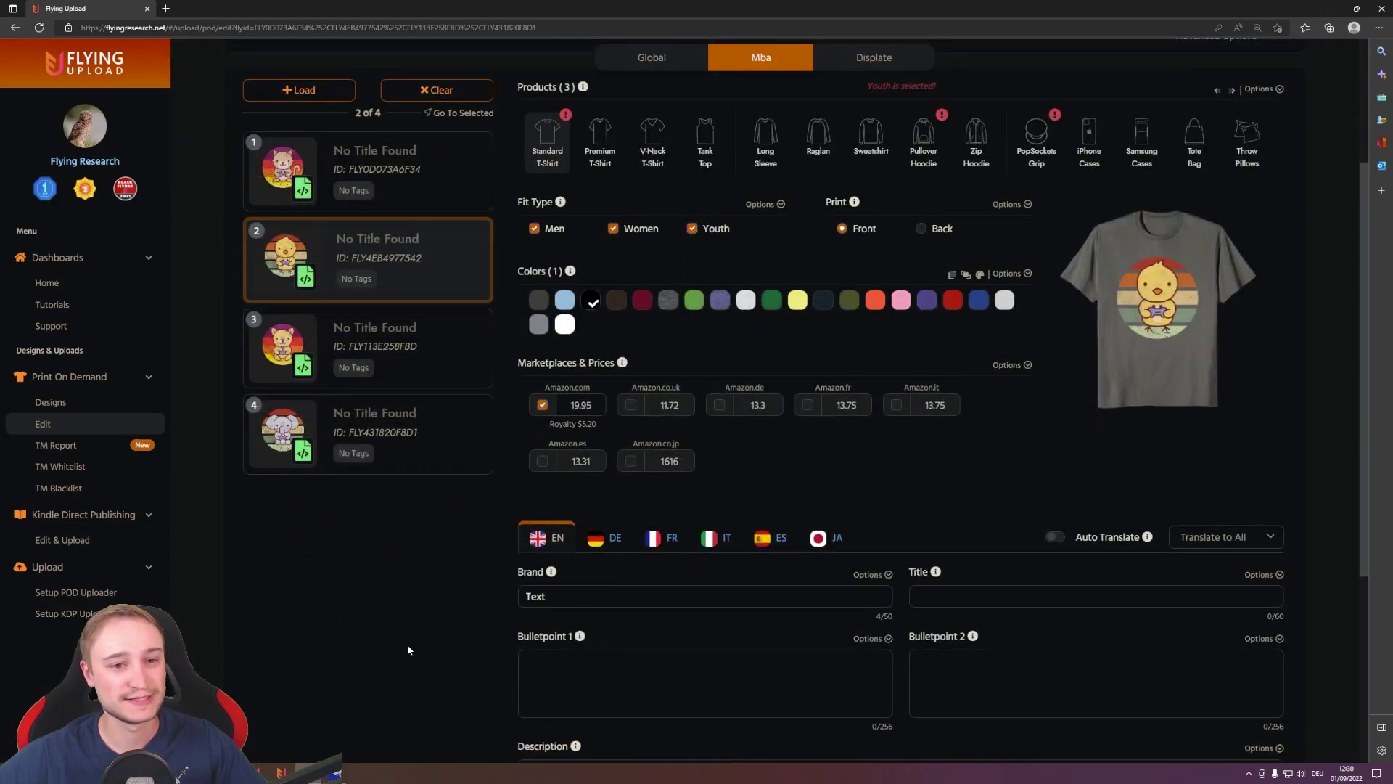
scroll(557, 667, "up", 1)
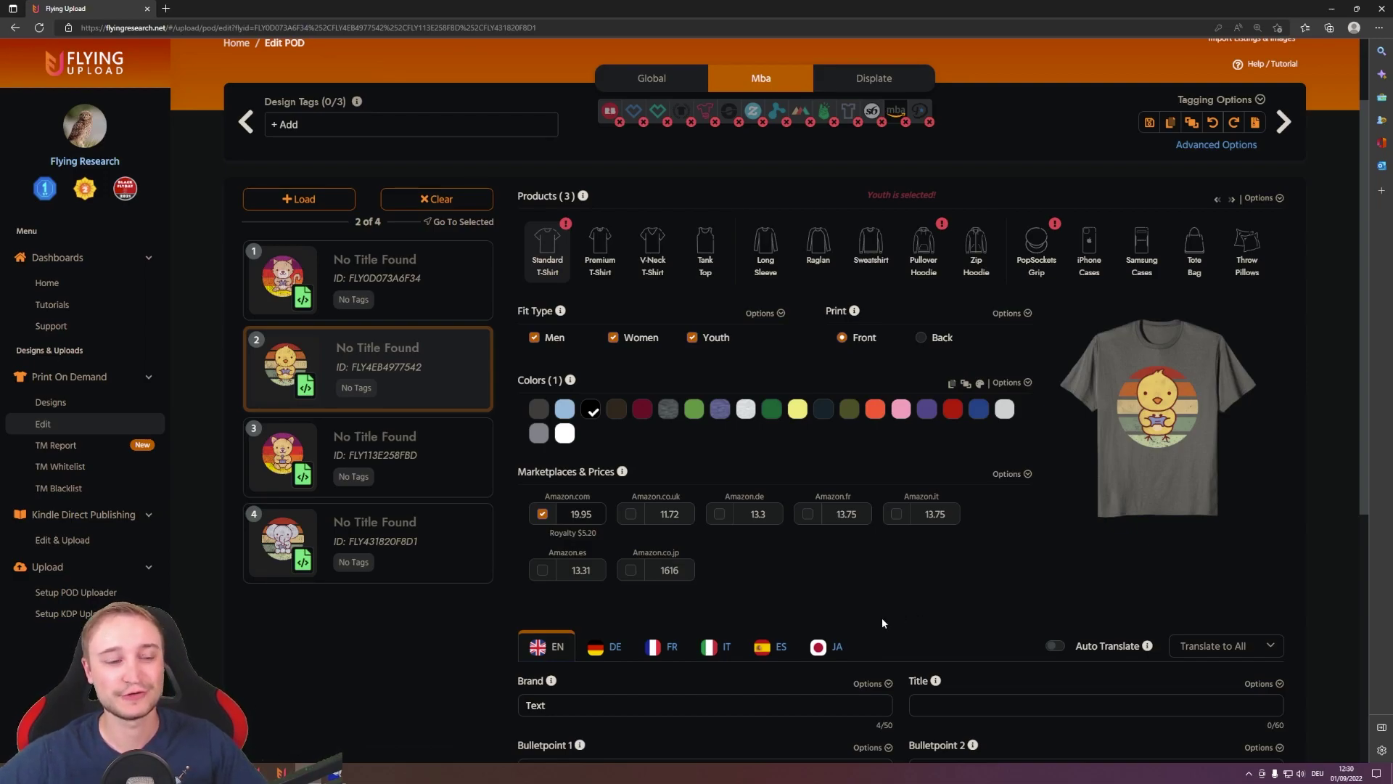
Use Apply Listing History To to apply the retro gamer lion design's listing to all four designs and review the copied listing
key("Left")
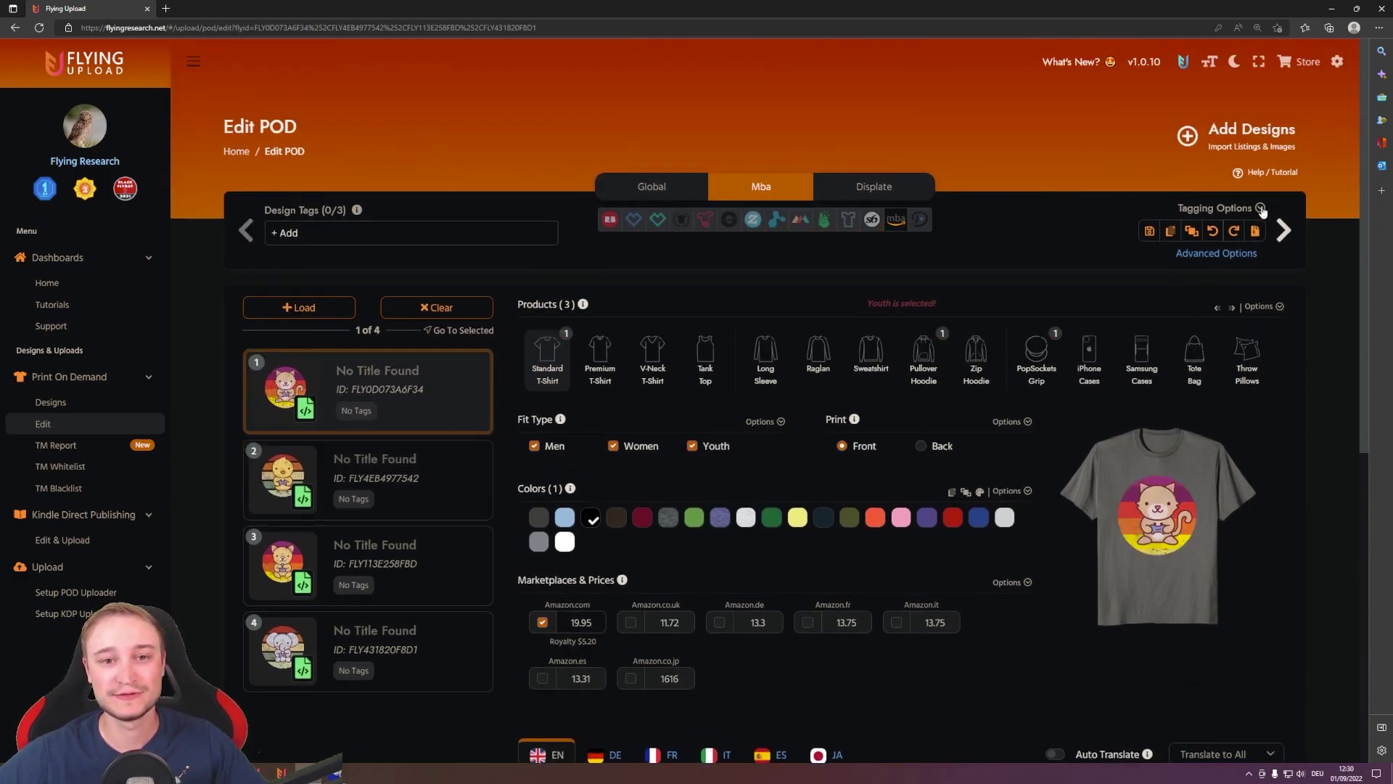
left_click(1260, 209)
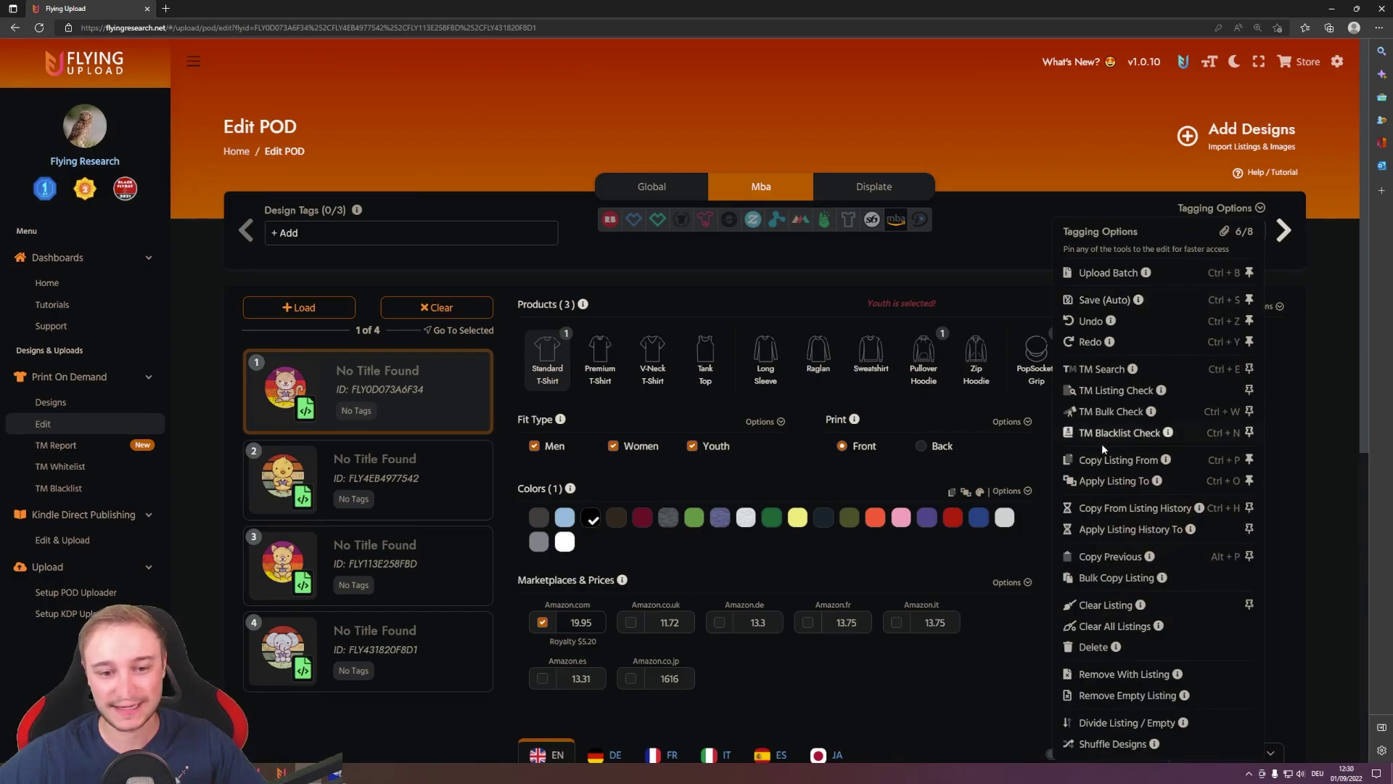
left_click(1128, 529)
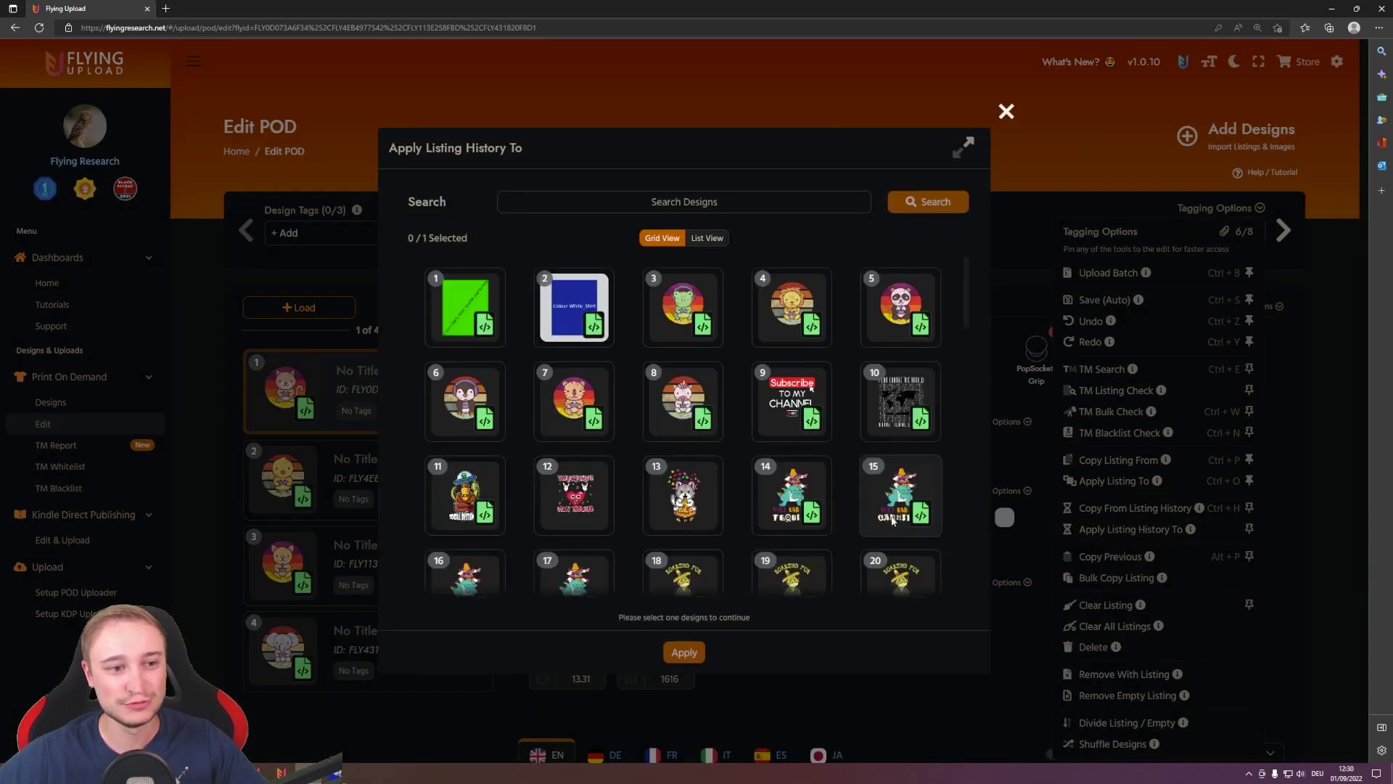
left_click(789, 313)
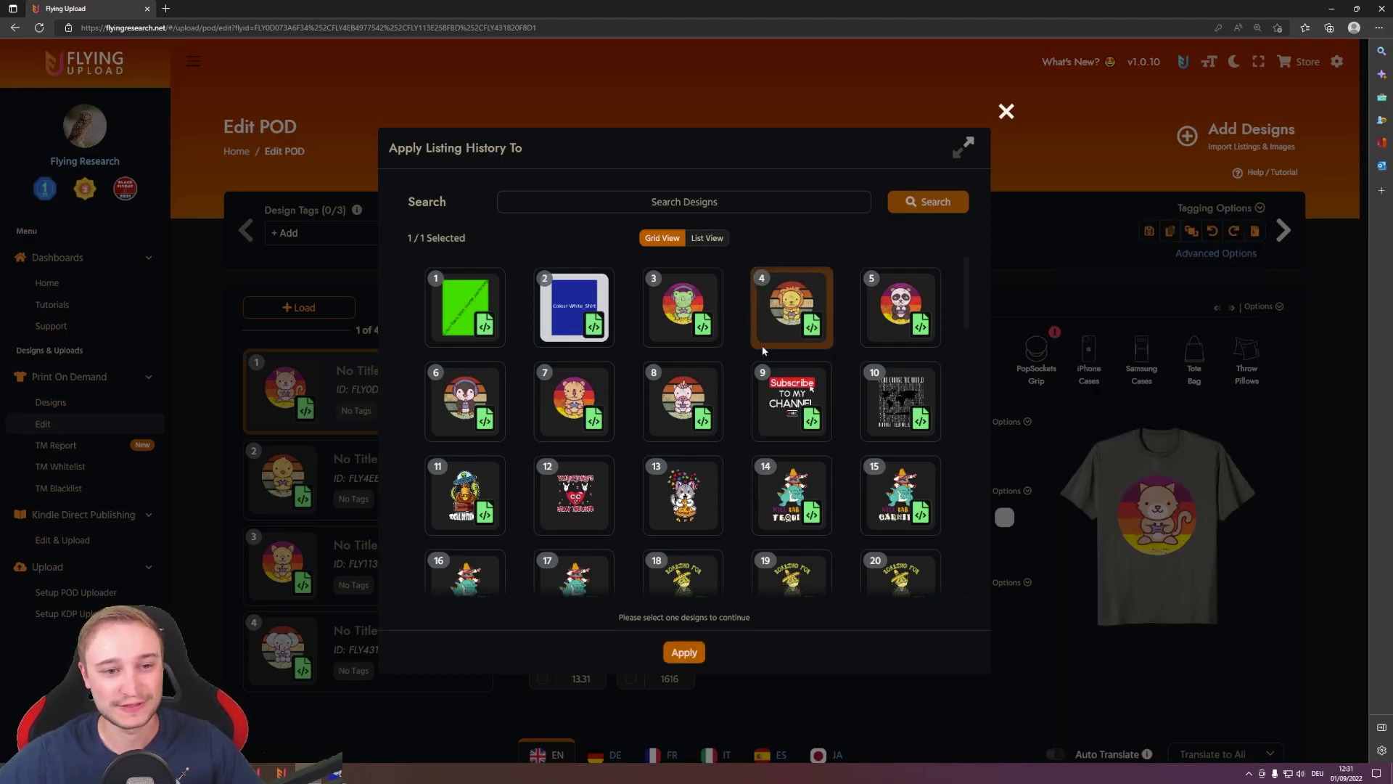
left_click(684, 651)
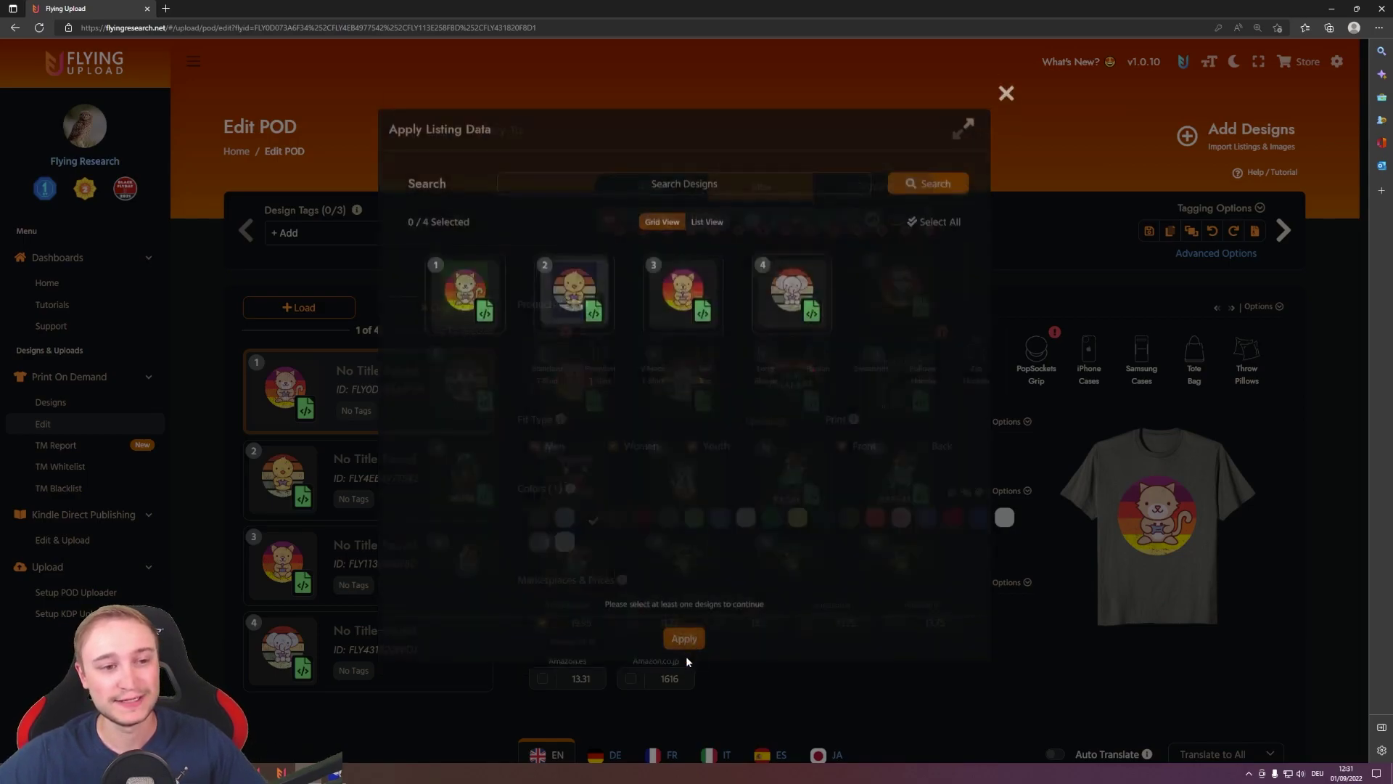
left_click(921, 238)
left_click(684, 655)
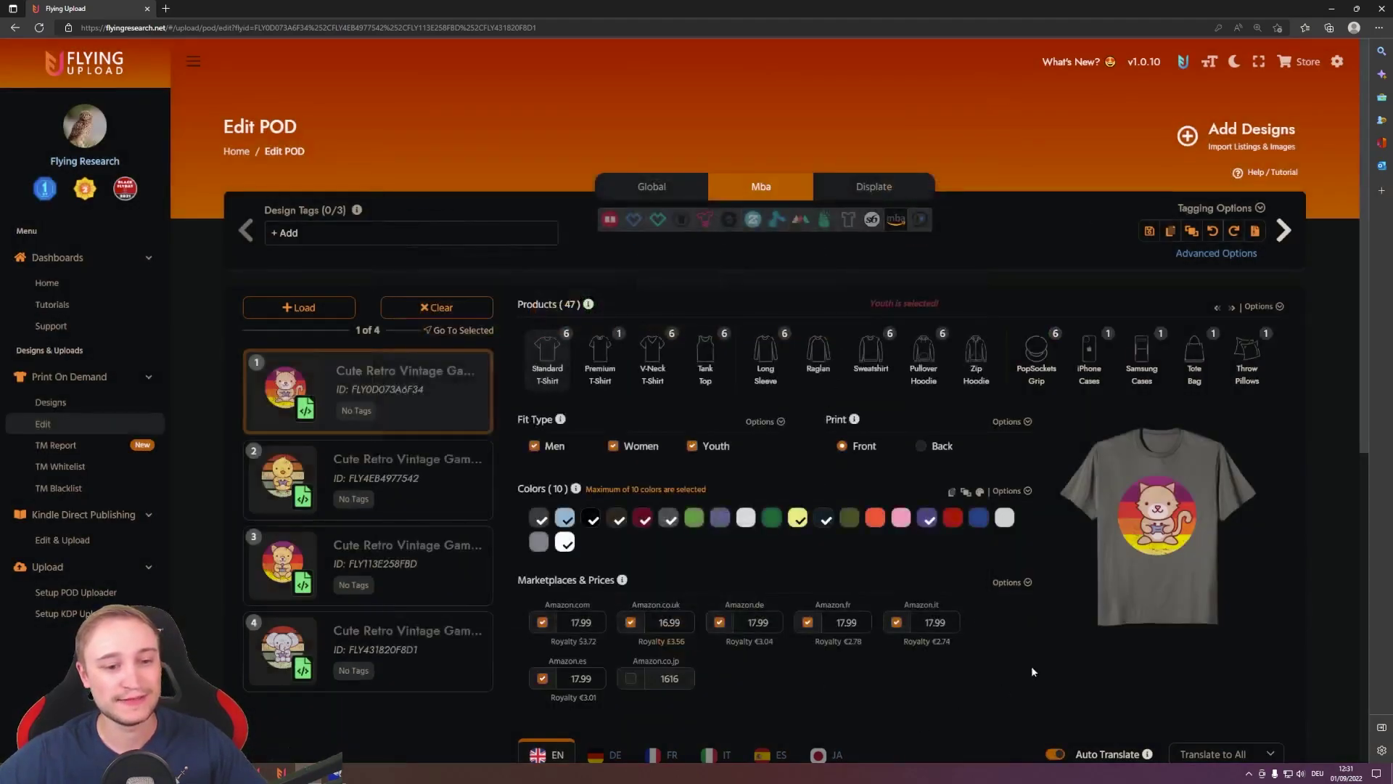
scroll(1031, 665, "down", 2)
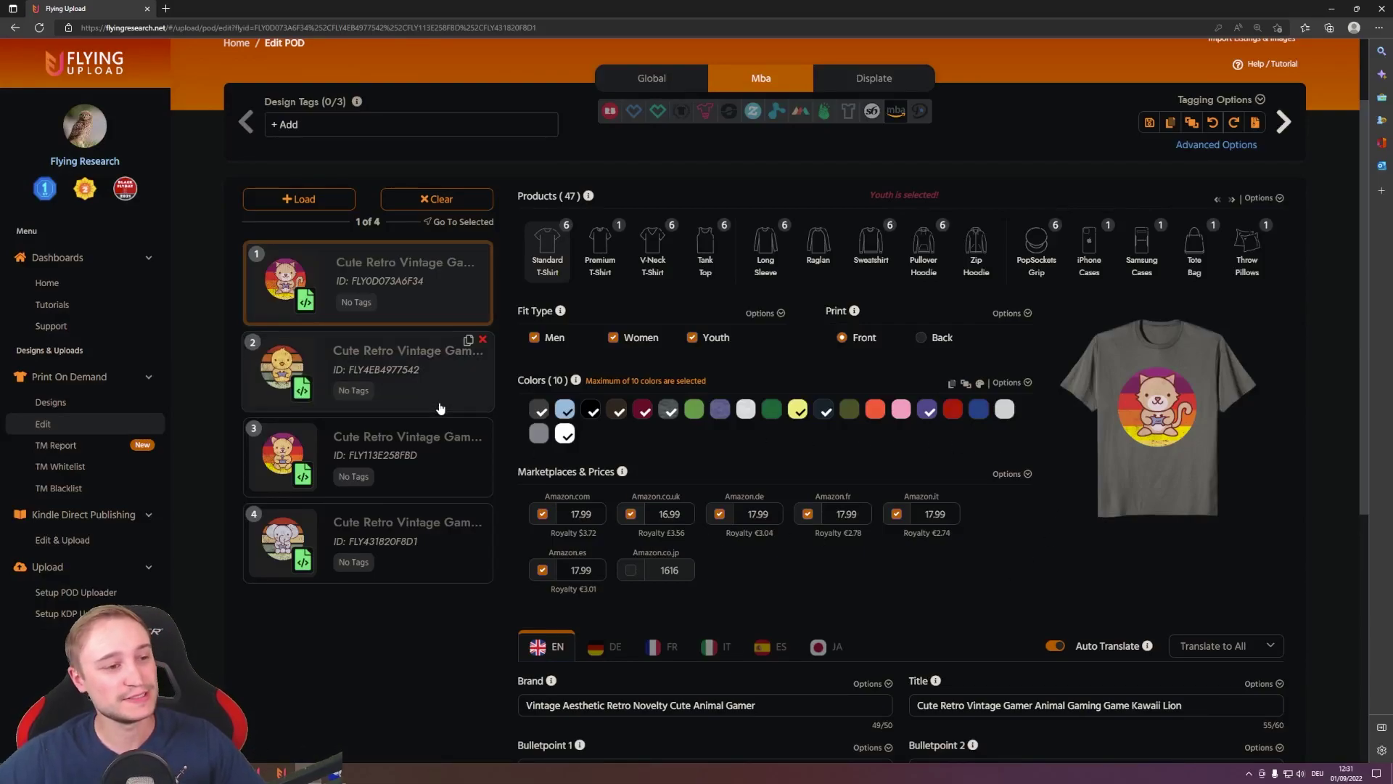
scroll(445, 404, "down", 3)
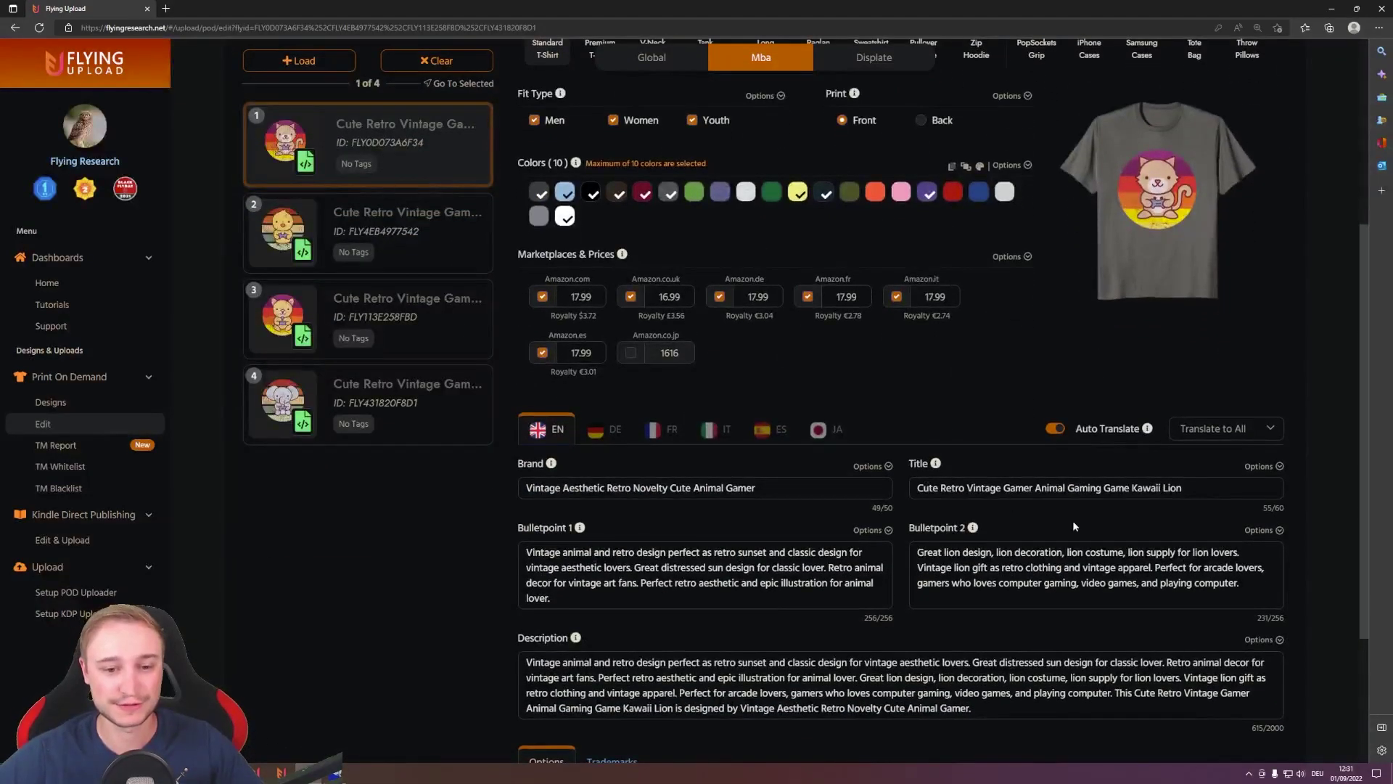
scroll(1093, 540, "up", 3)
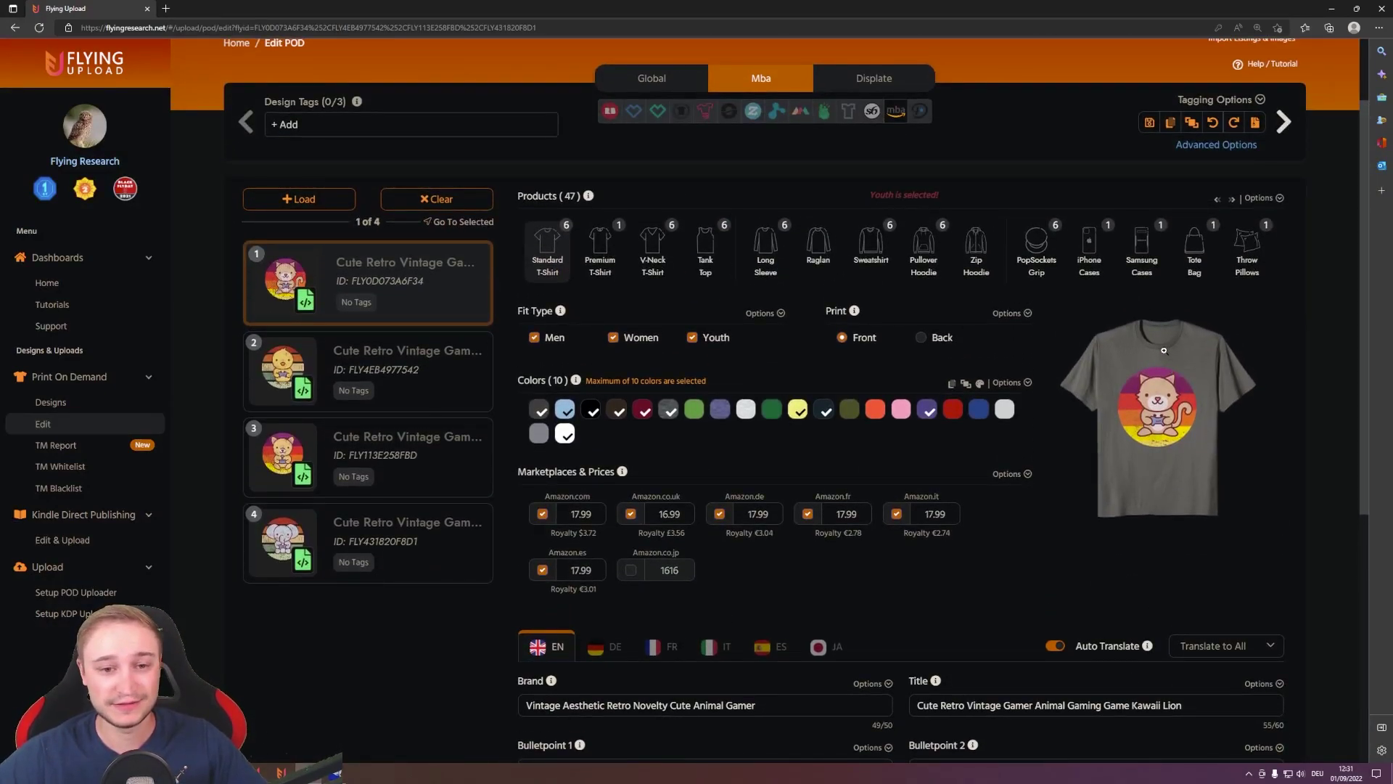
Replace the text "lion" with "cat" in the cat design's listing using the Smart Word mode, and check the title and bullet points
left_click(1216, 144)
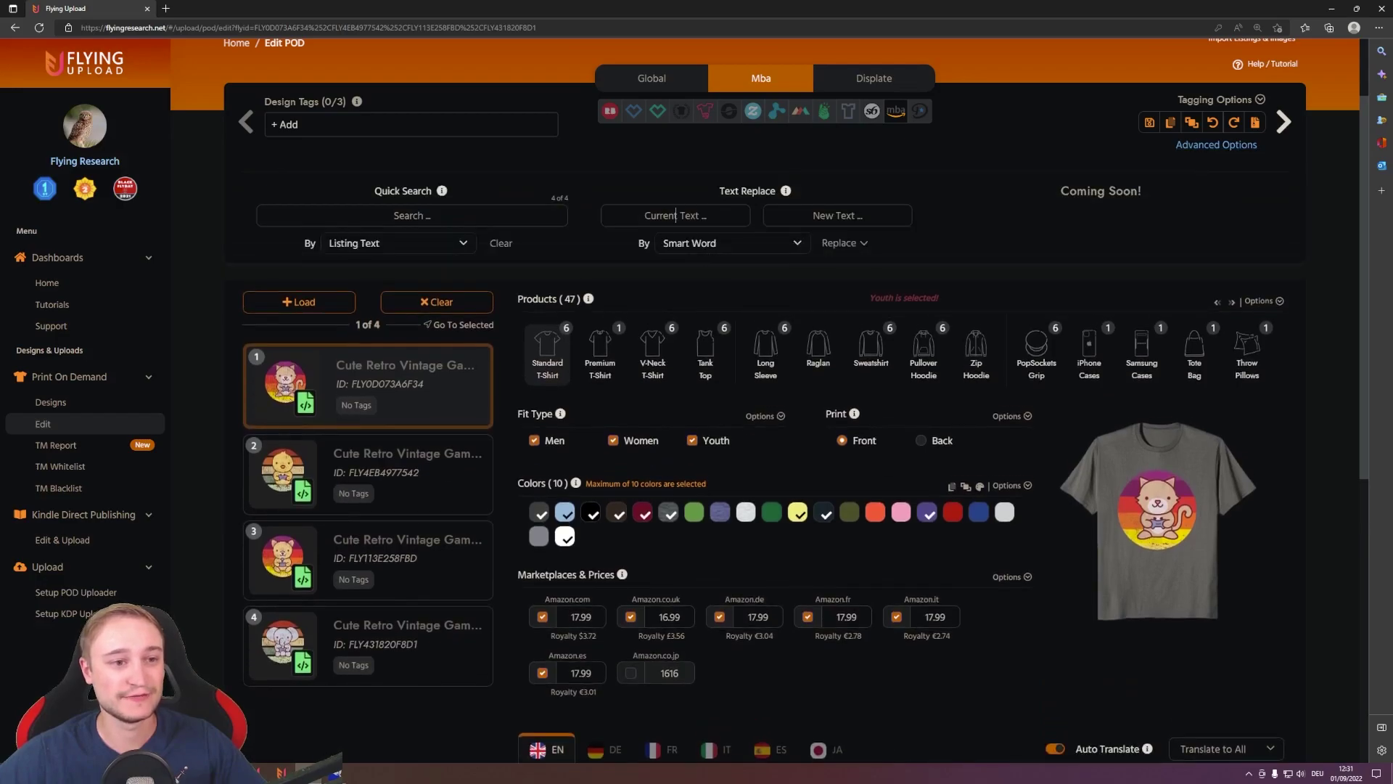
left_click(676, 215)
left_click(675, 215)
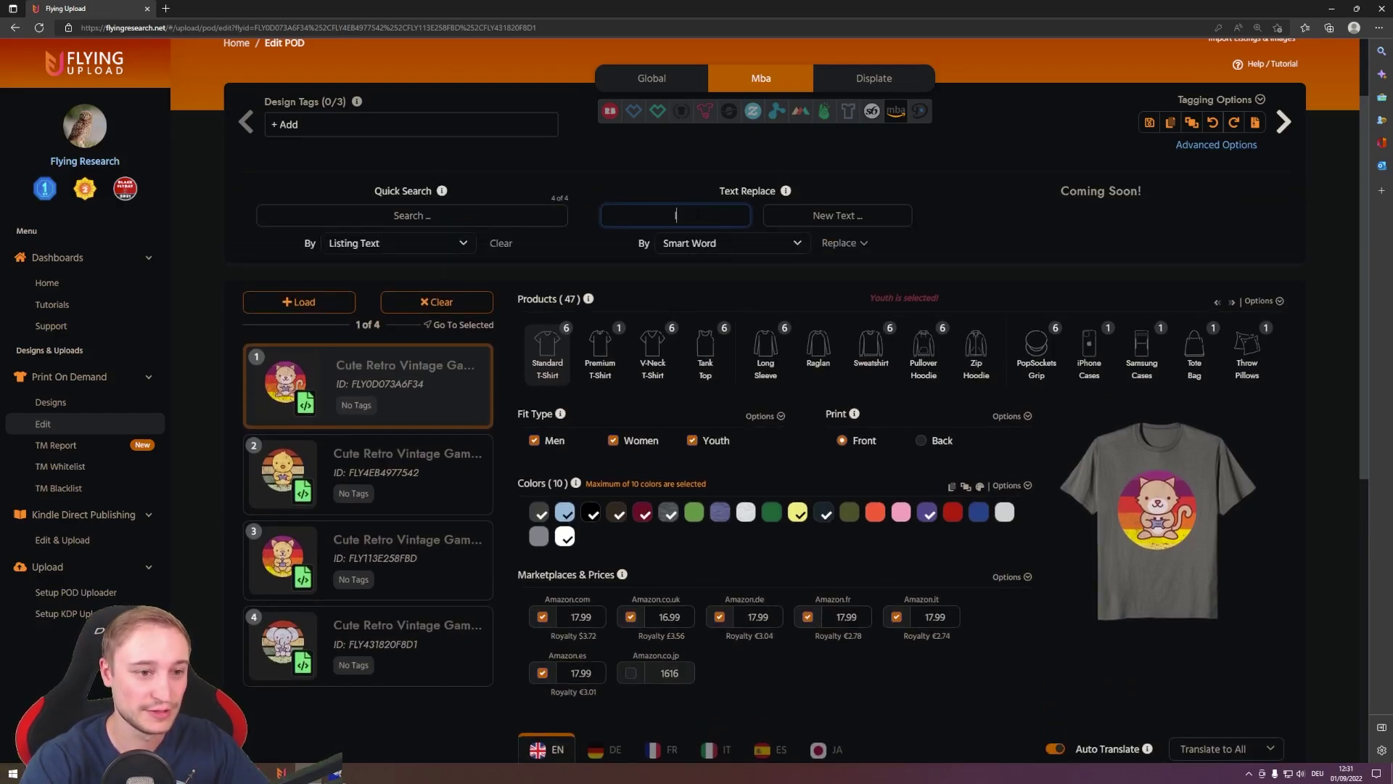
type("lio")
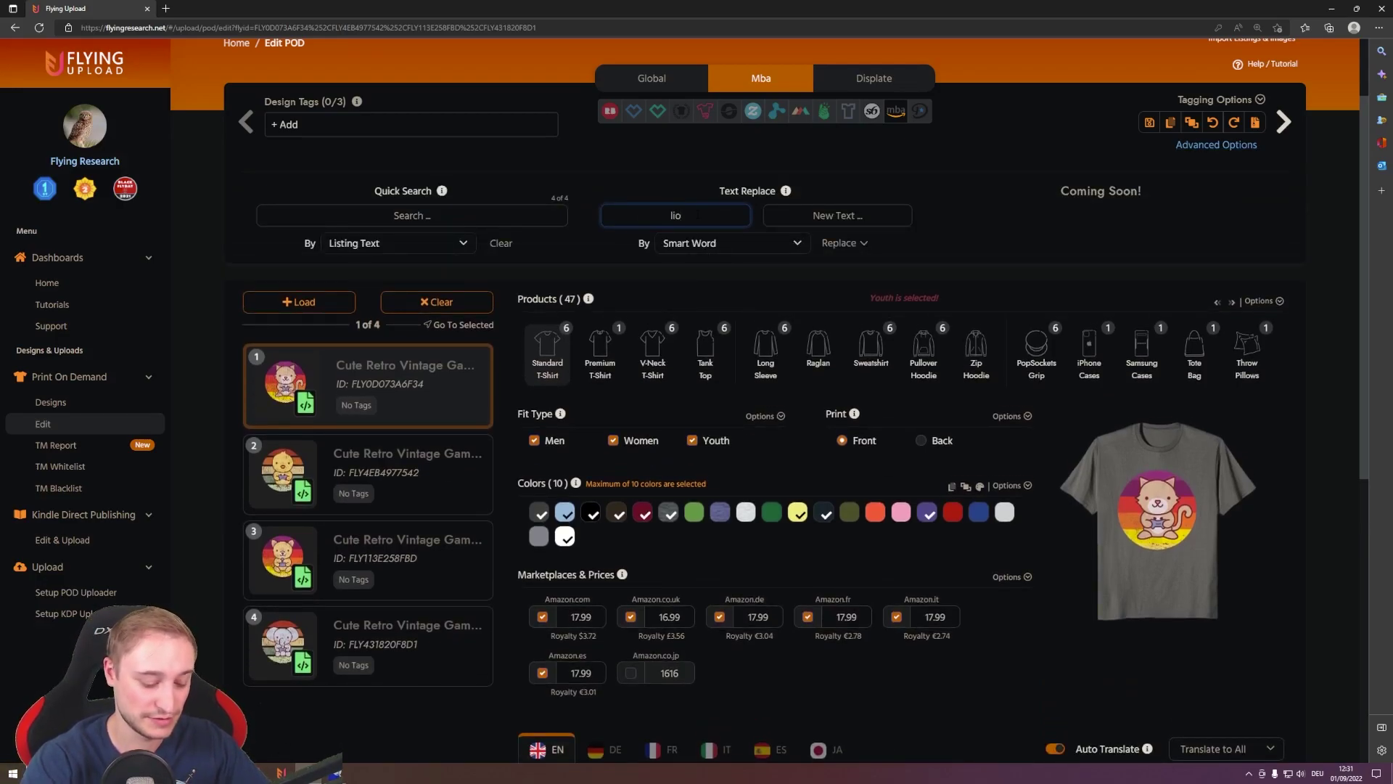
type("n")
left_click(838, 215)
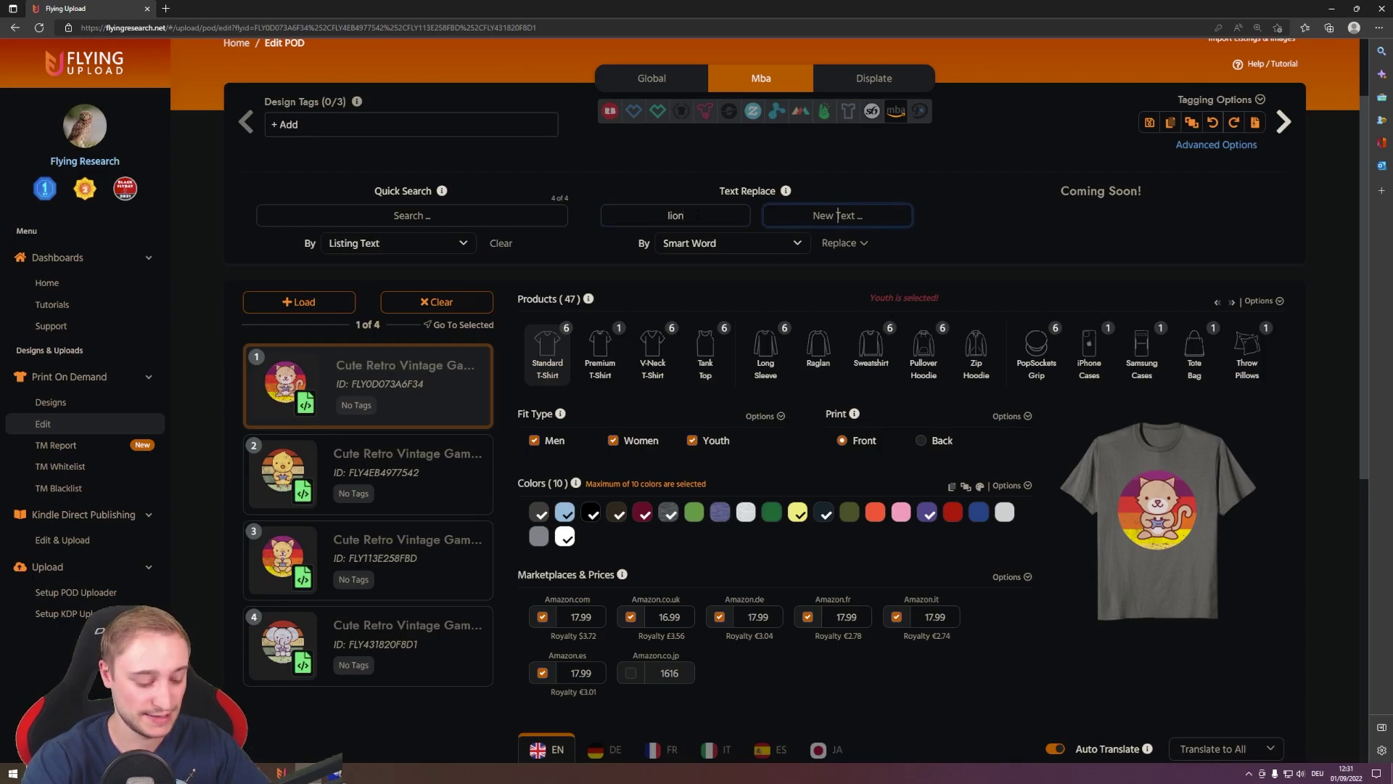
type("cat")
key("Return")
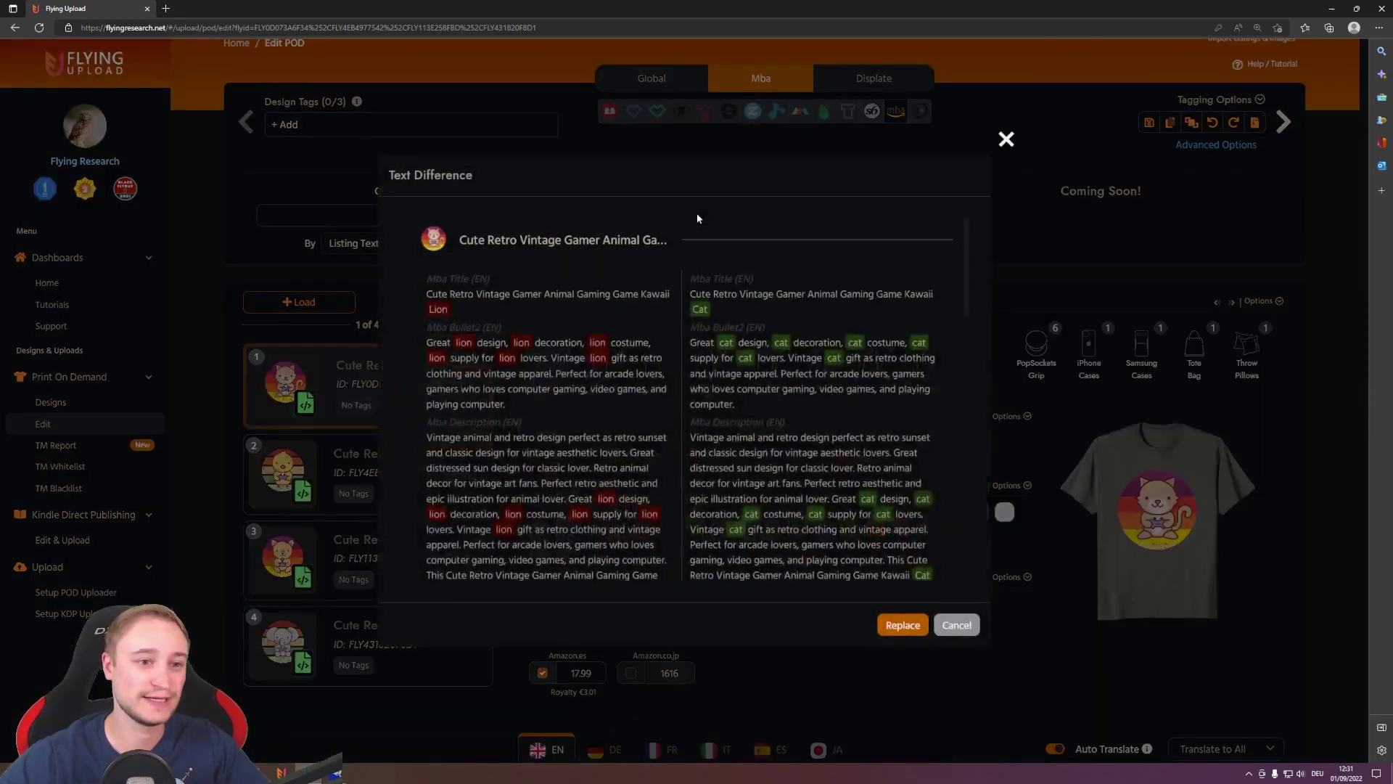
key("Return")
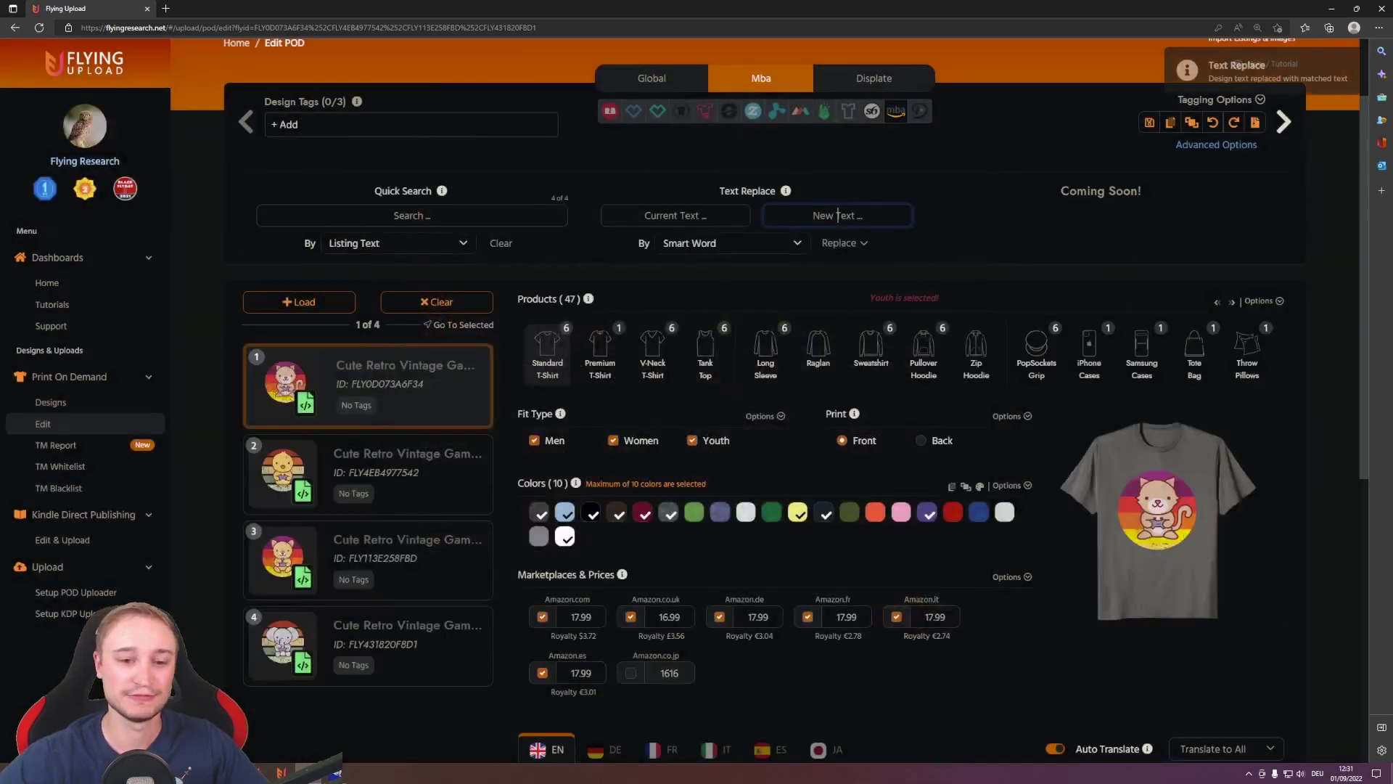
scroll(804, 313, "down", 2)
scroll(804, 313, "down", 1)
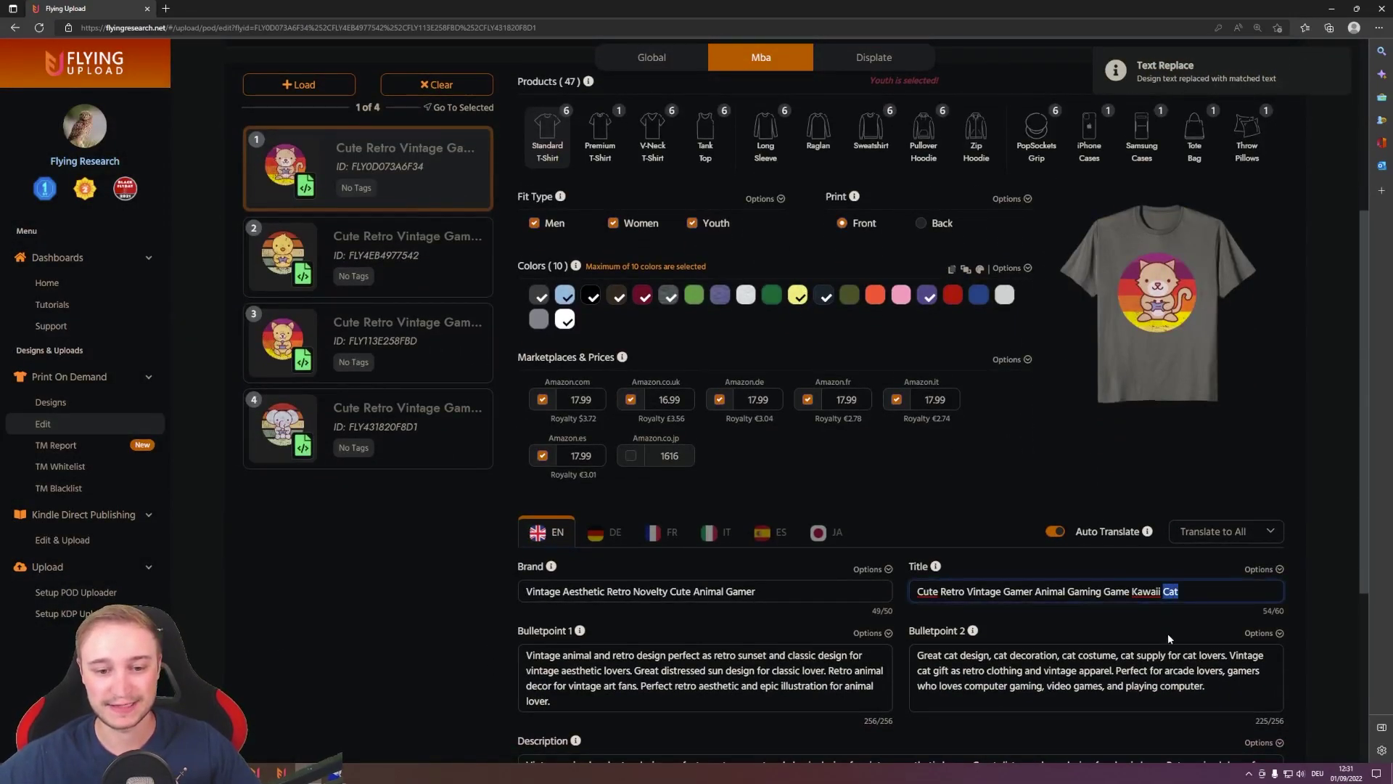
scroll(457, 285, "up", 1)
scroll(909, 508, "up", 2)
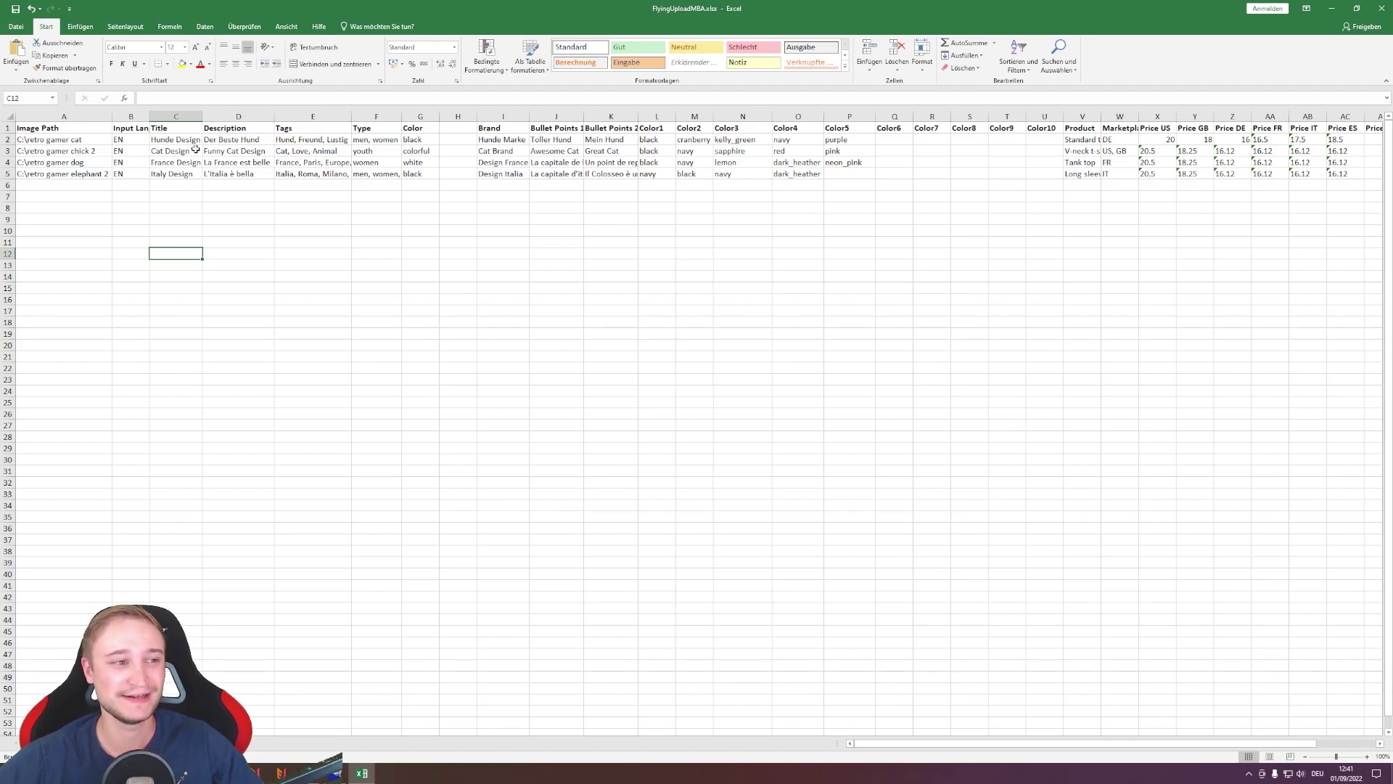
Examine the design listing rows in the FlyingUploadMBA.xlsx spreadsheet and close the workbook
key("Up")
key("Up")
key("Up")
key("Up")
key("Up")
key("Up")
key("Up")
key("Up")
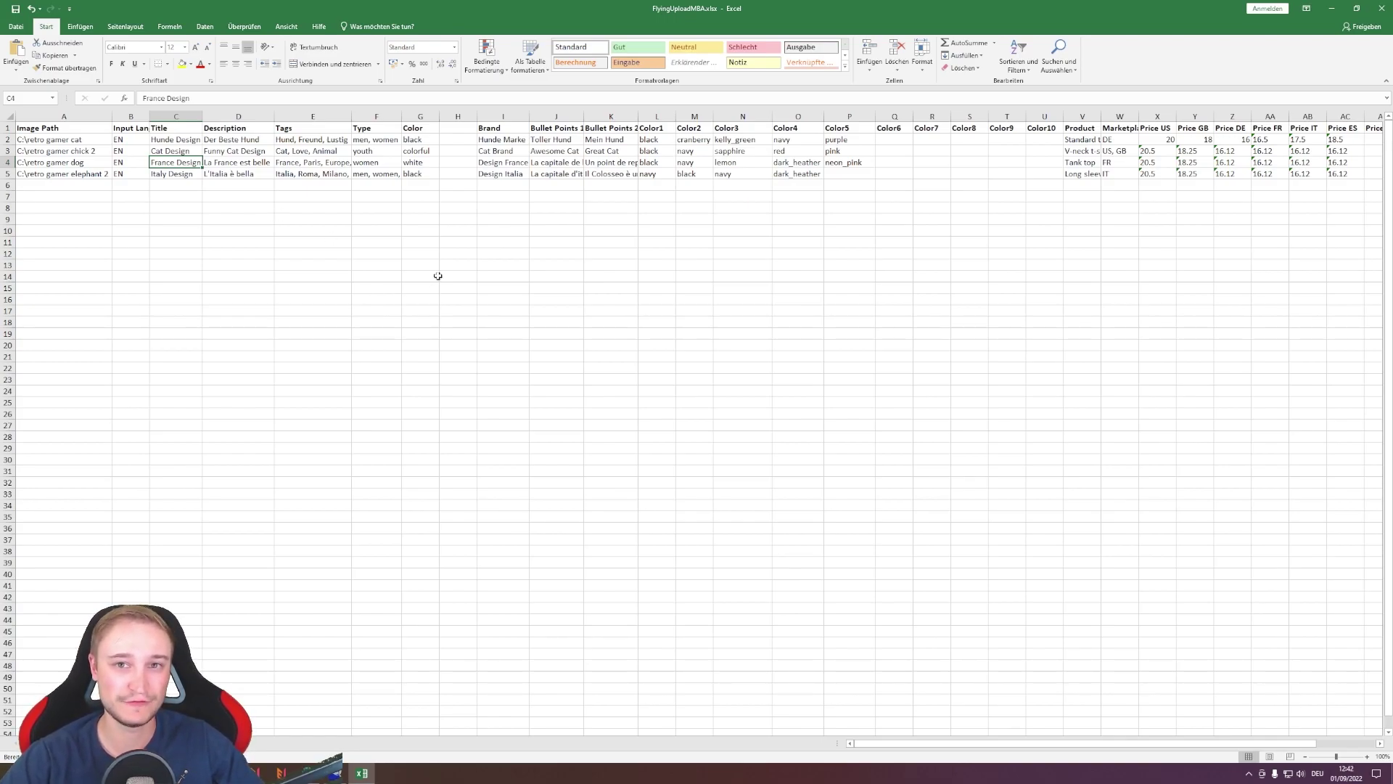
left_click(1382, 8)
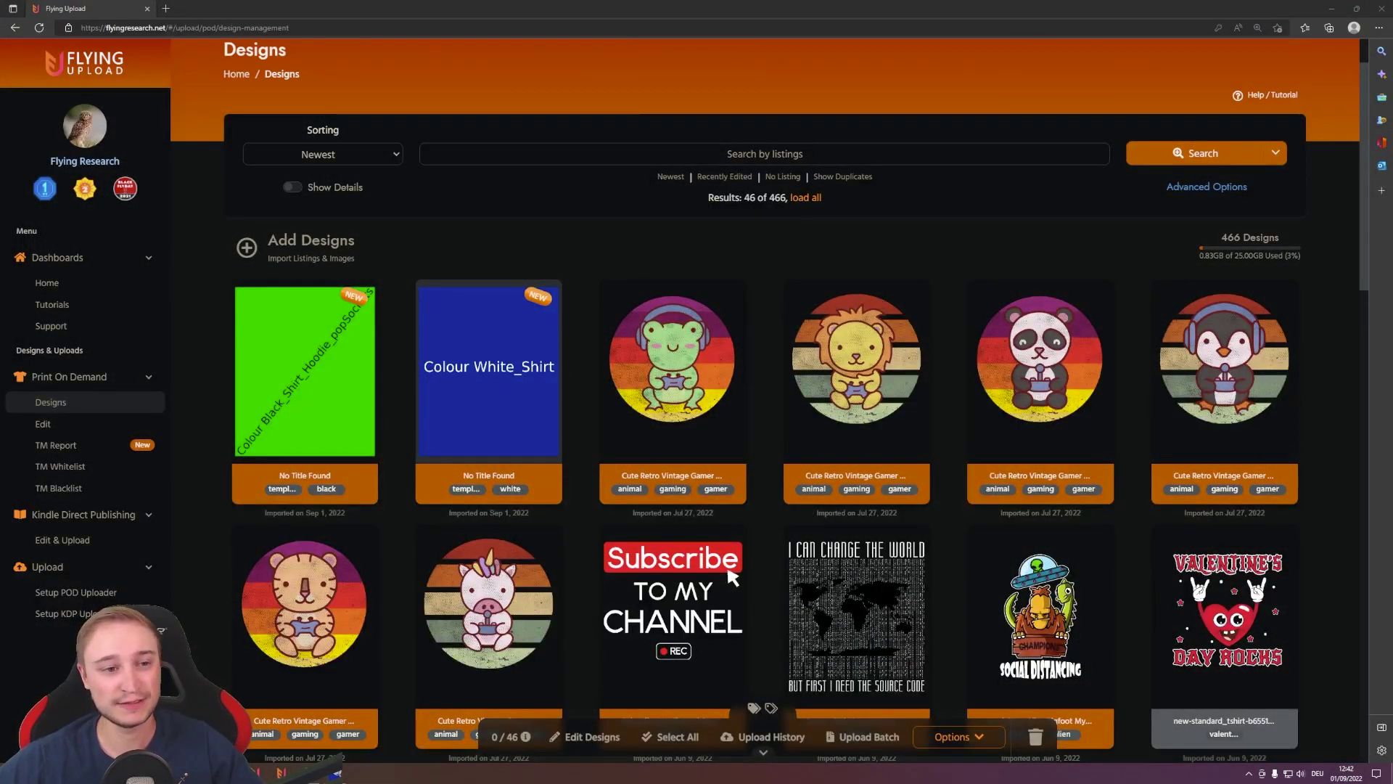
Start an Excel and spreadsheet import in Flying Upload and add the FlyingUploadMBA.xlsx sheet from the Downloads folder
mouse_move(327, 254)
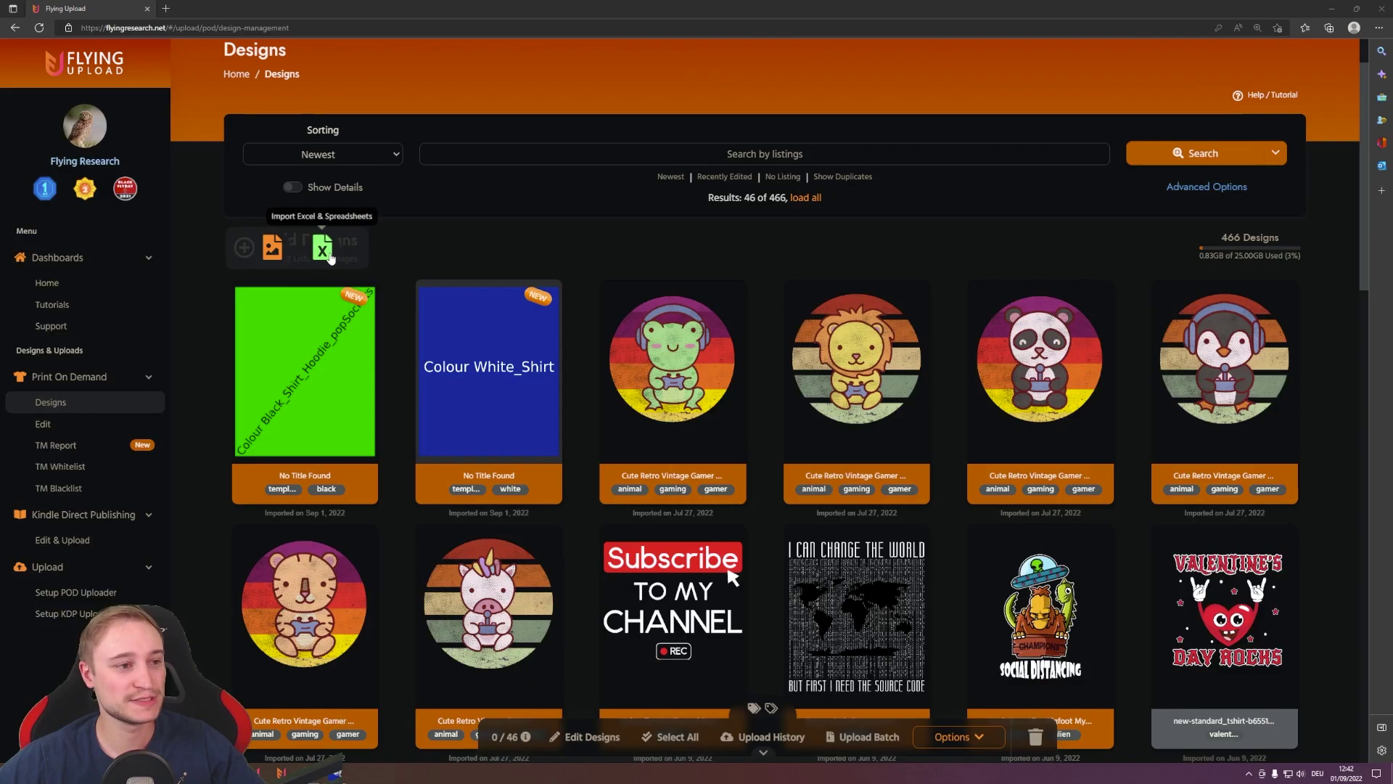
left_click(322, 249)
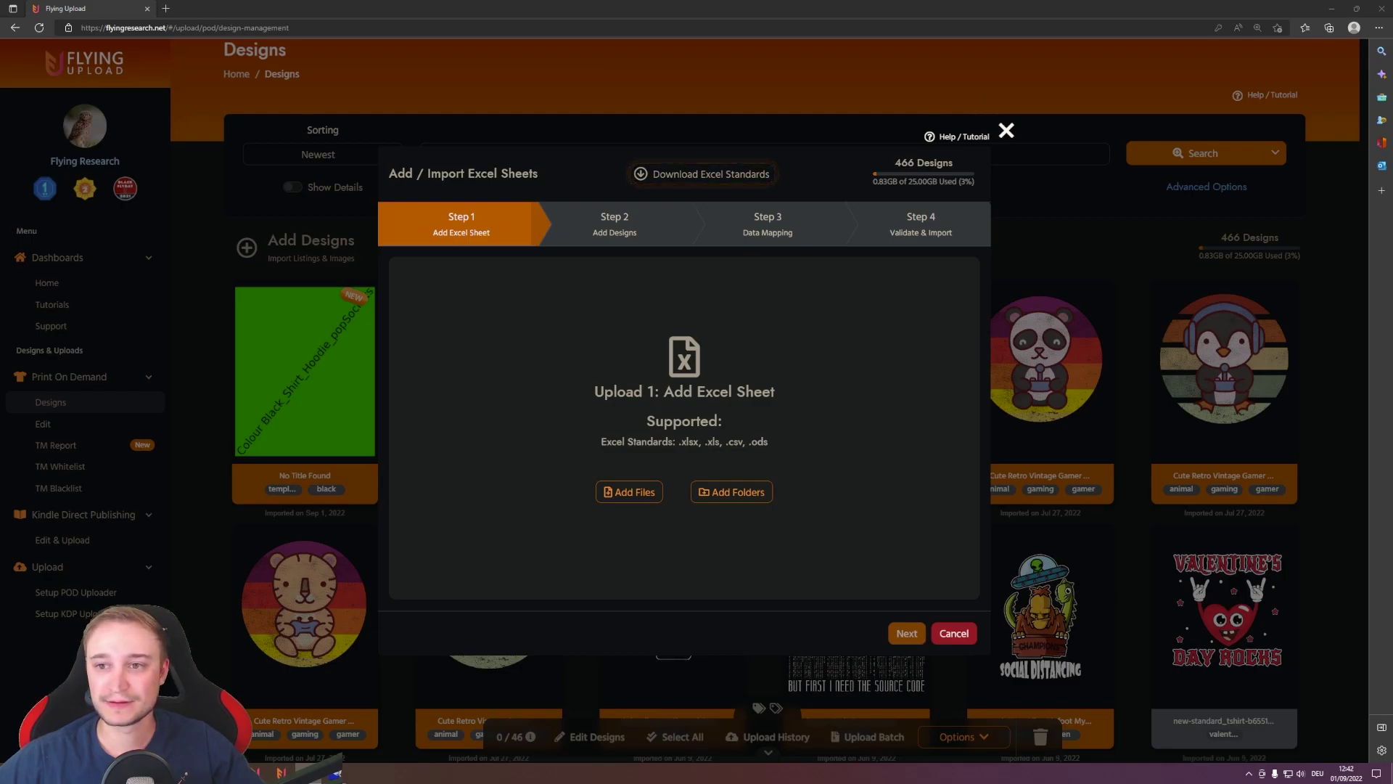
left_click_drag(1392, 122, 602, 125)
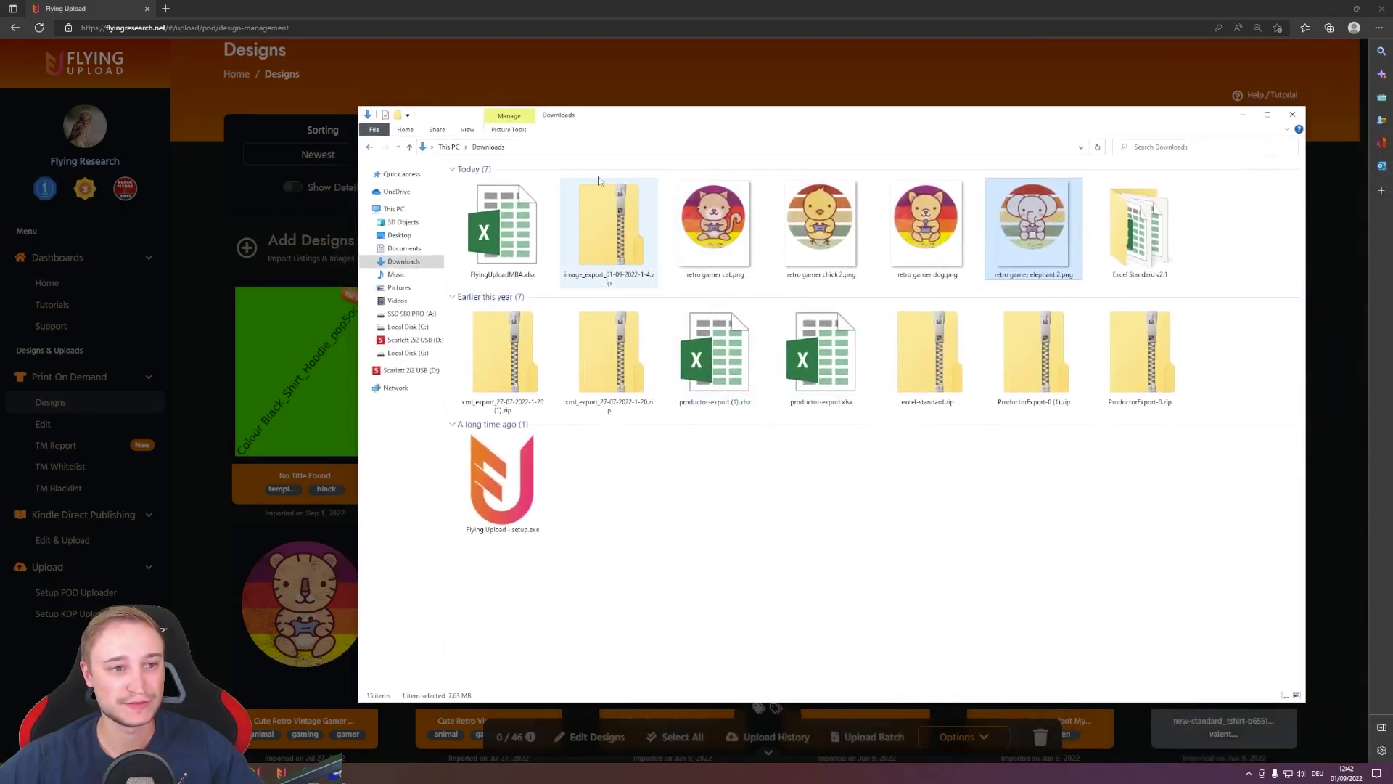
left_click_drag(736, 118, 1392, 178)
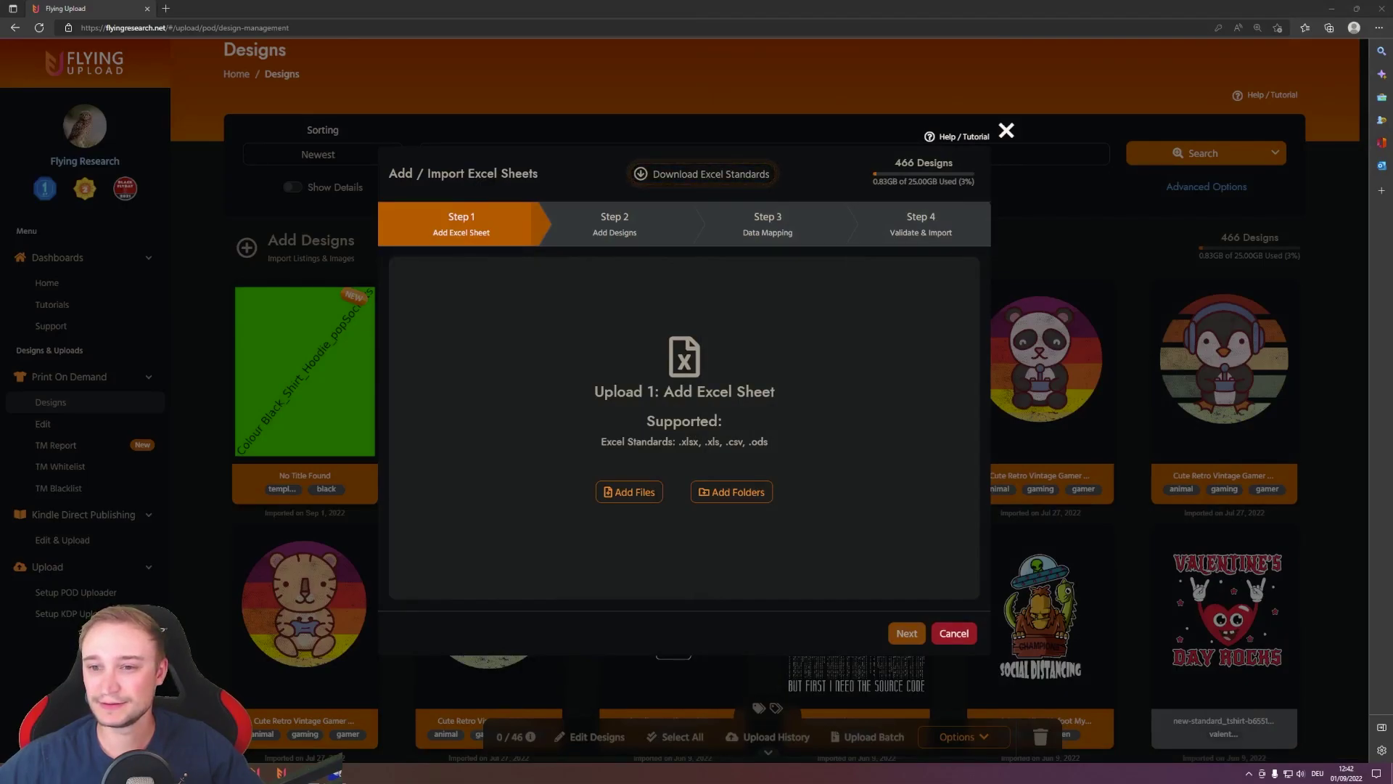
left_click_drag(1386, 359, 749, 363)
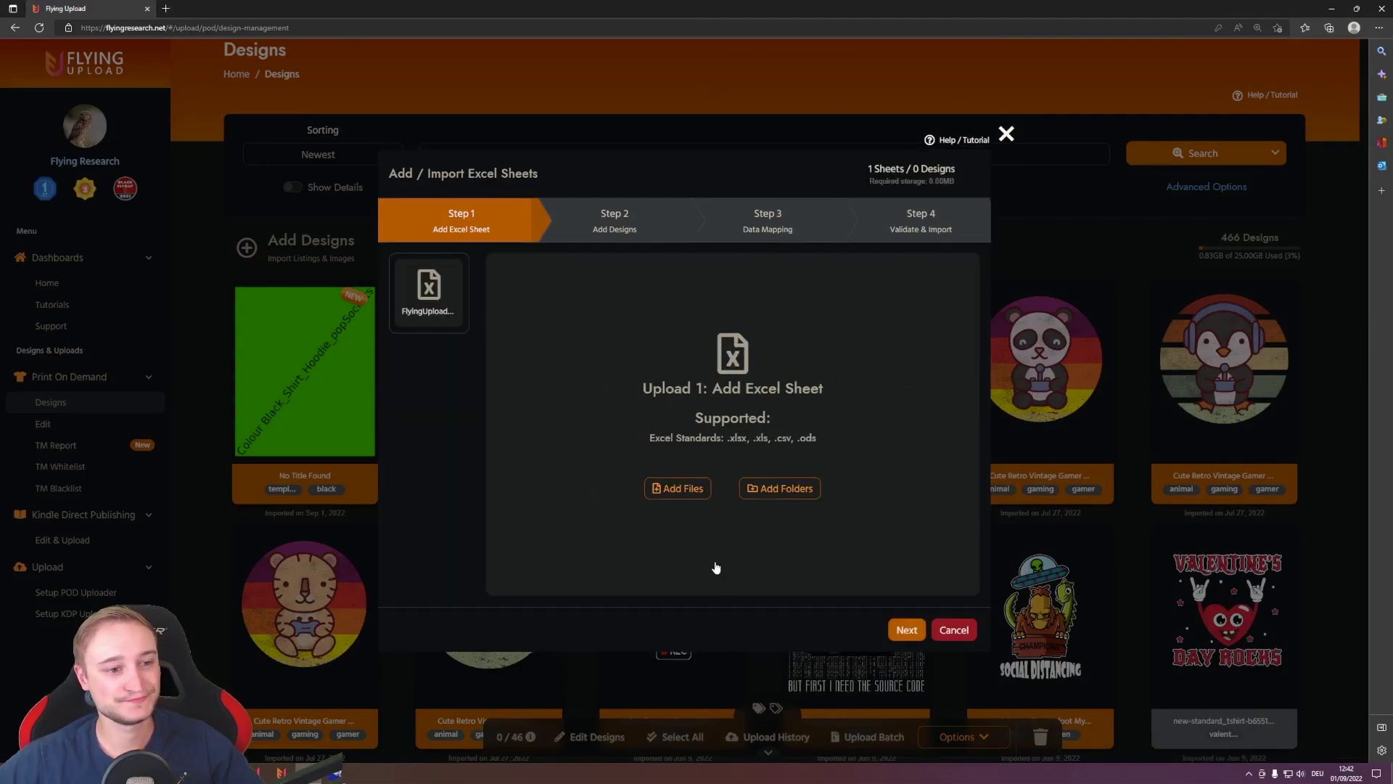
left_click(906, 629)
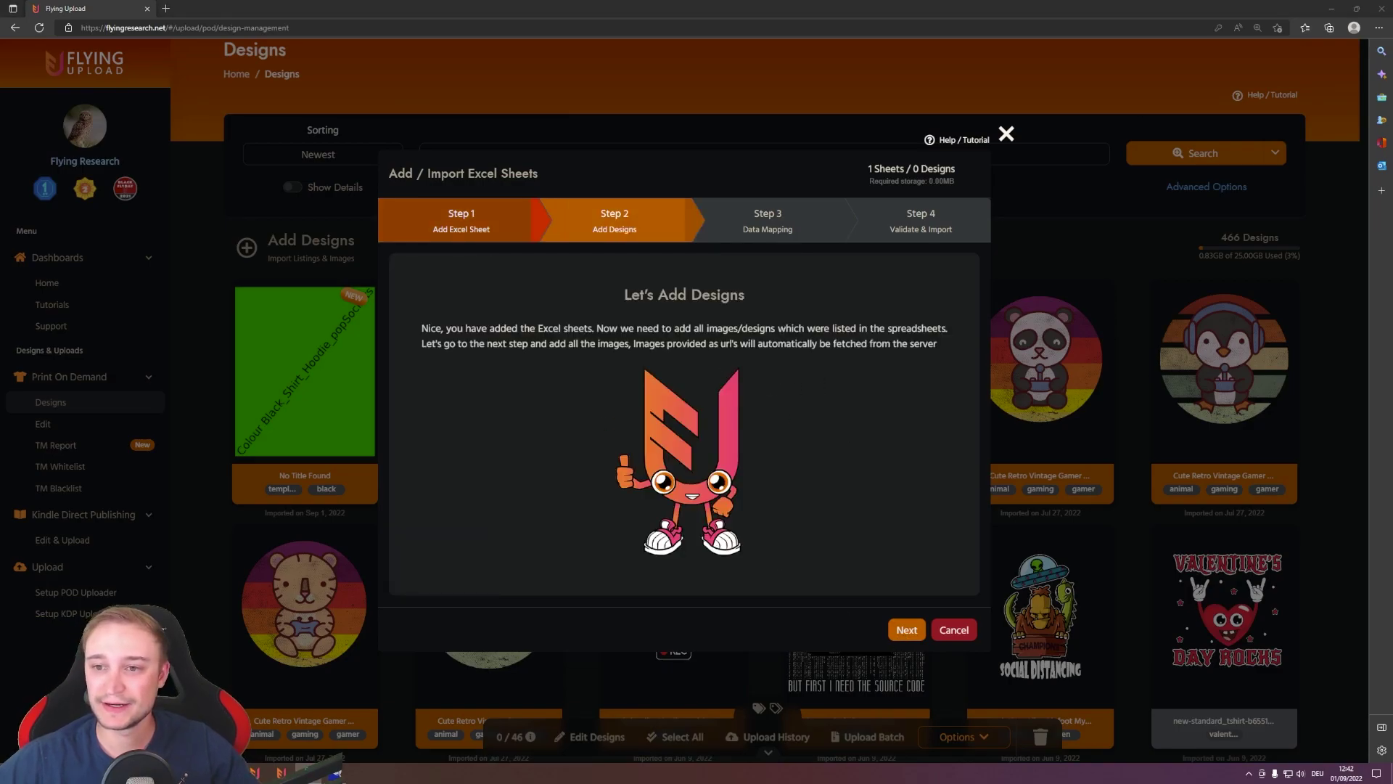
Add the four retro gamer images and accept the Global, Merch by Amazon and Displate data with the proposed column mapping
left_click_drag(1386, 464, 664, 476)
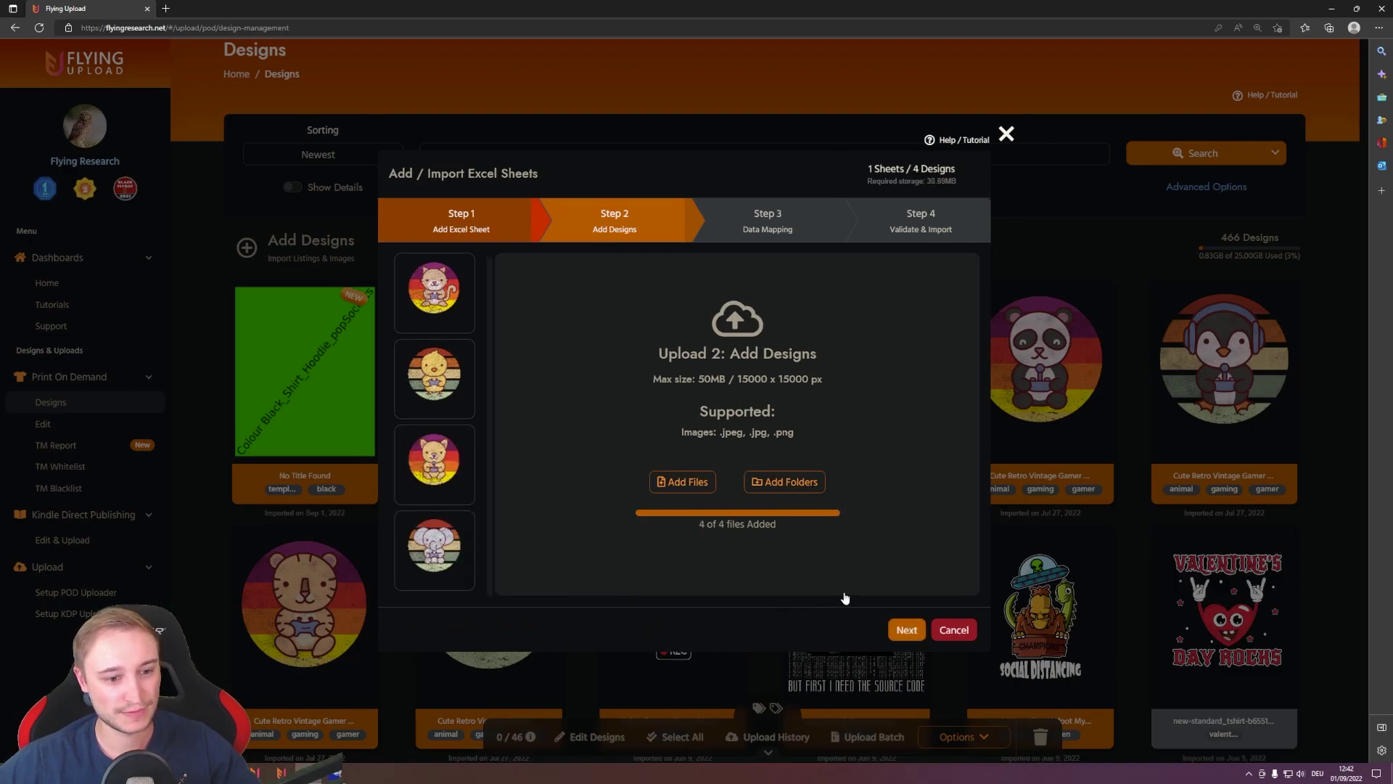
left_click(908, 631)
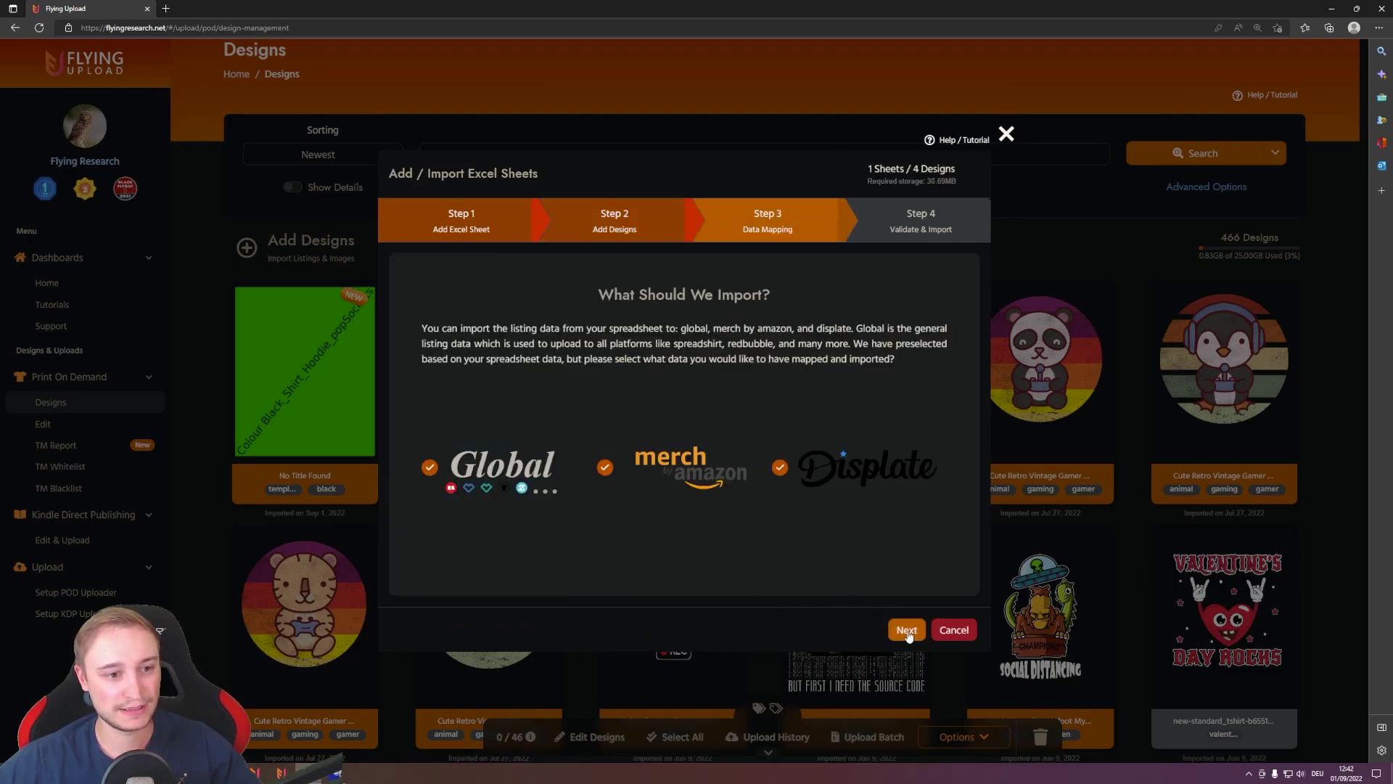
left_click(897, 627)
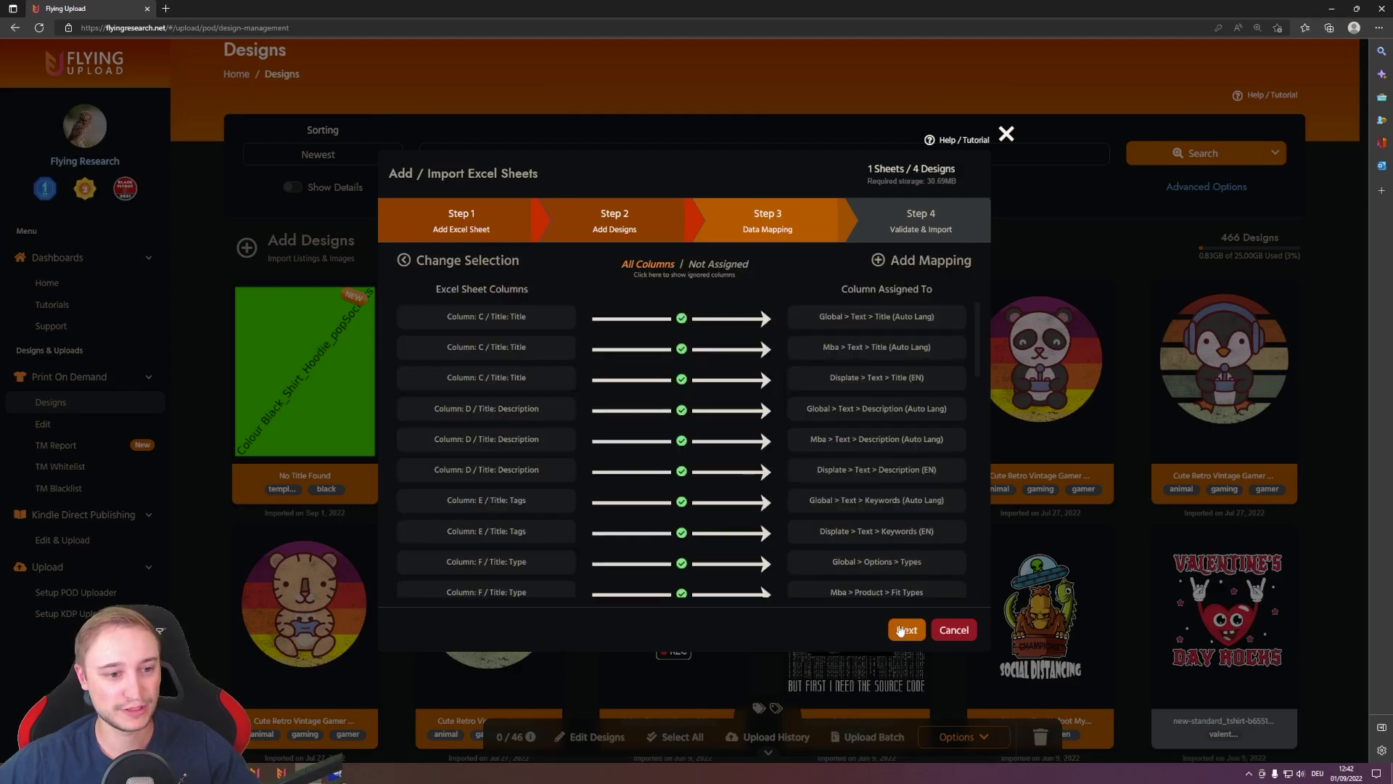
left_click(904, 636)
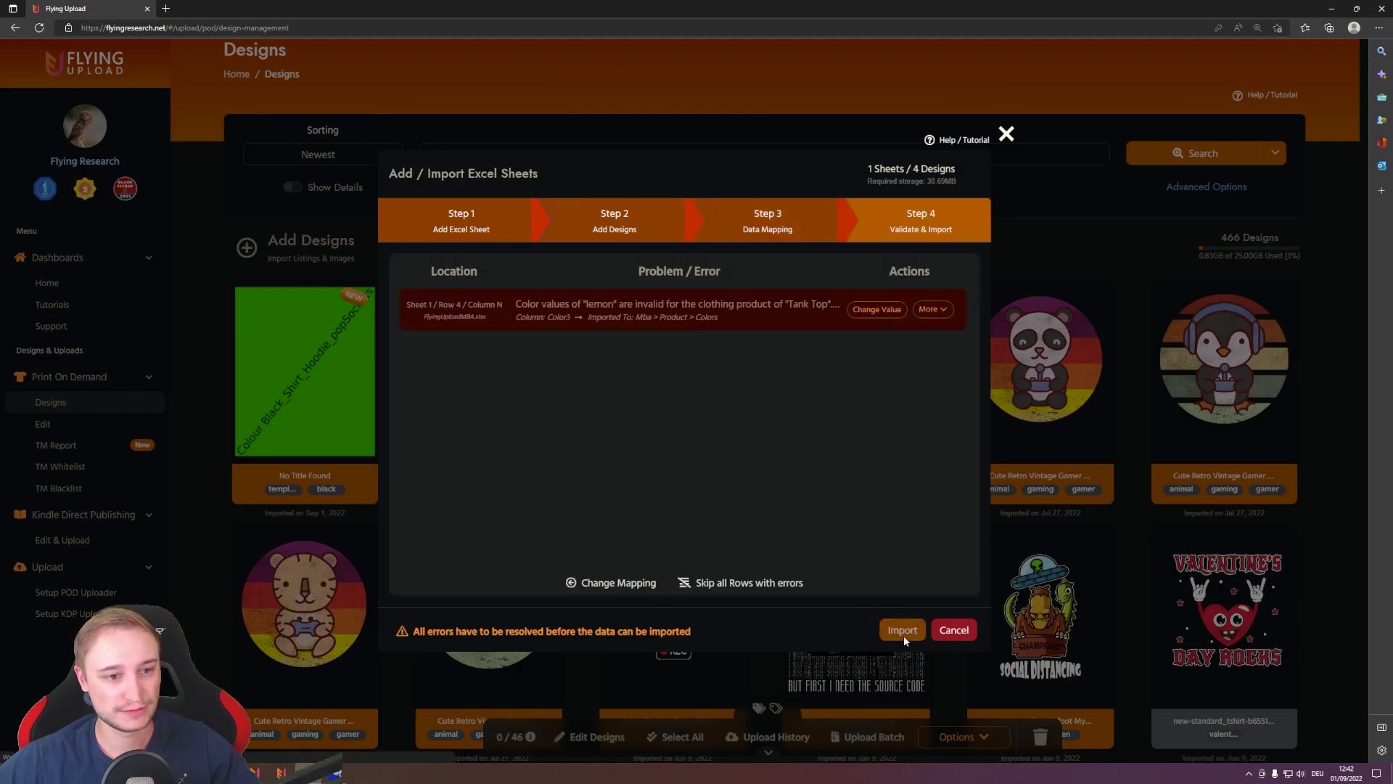
Skip all rows with errors, import the remaining designs and close the import dialog
left_click(760, 585)
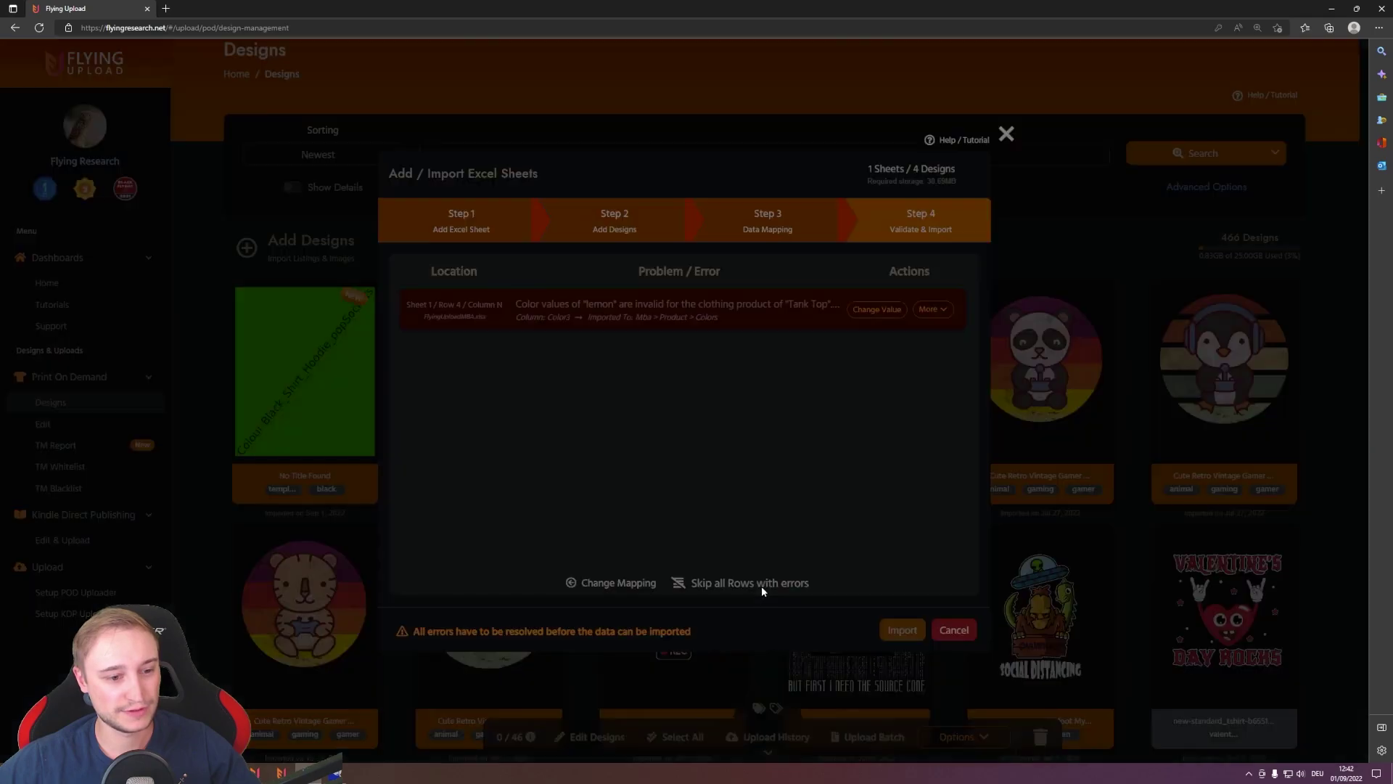
left_click(811, 475)
left_click(905, 636)
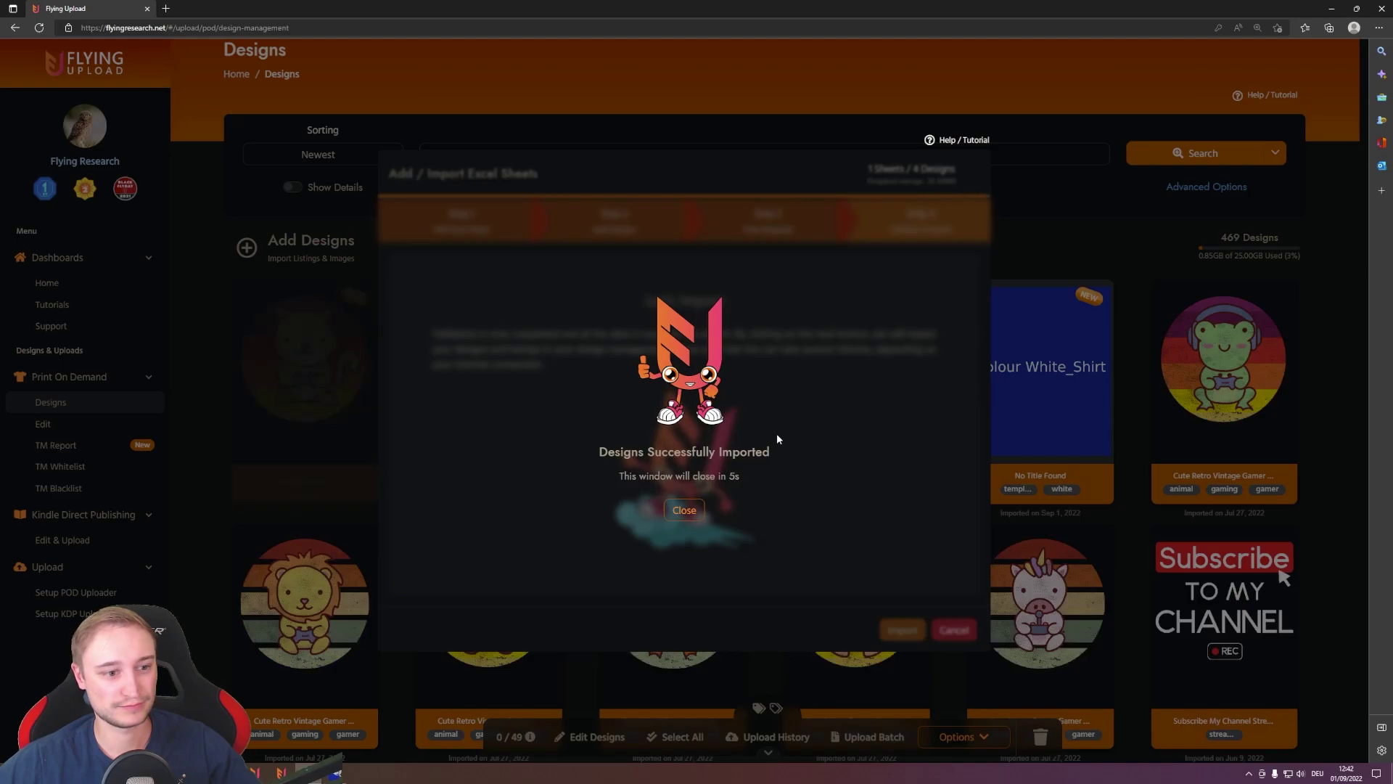
left_click(685, 511)
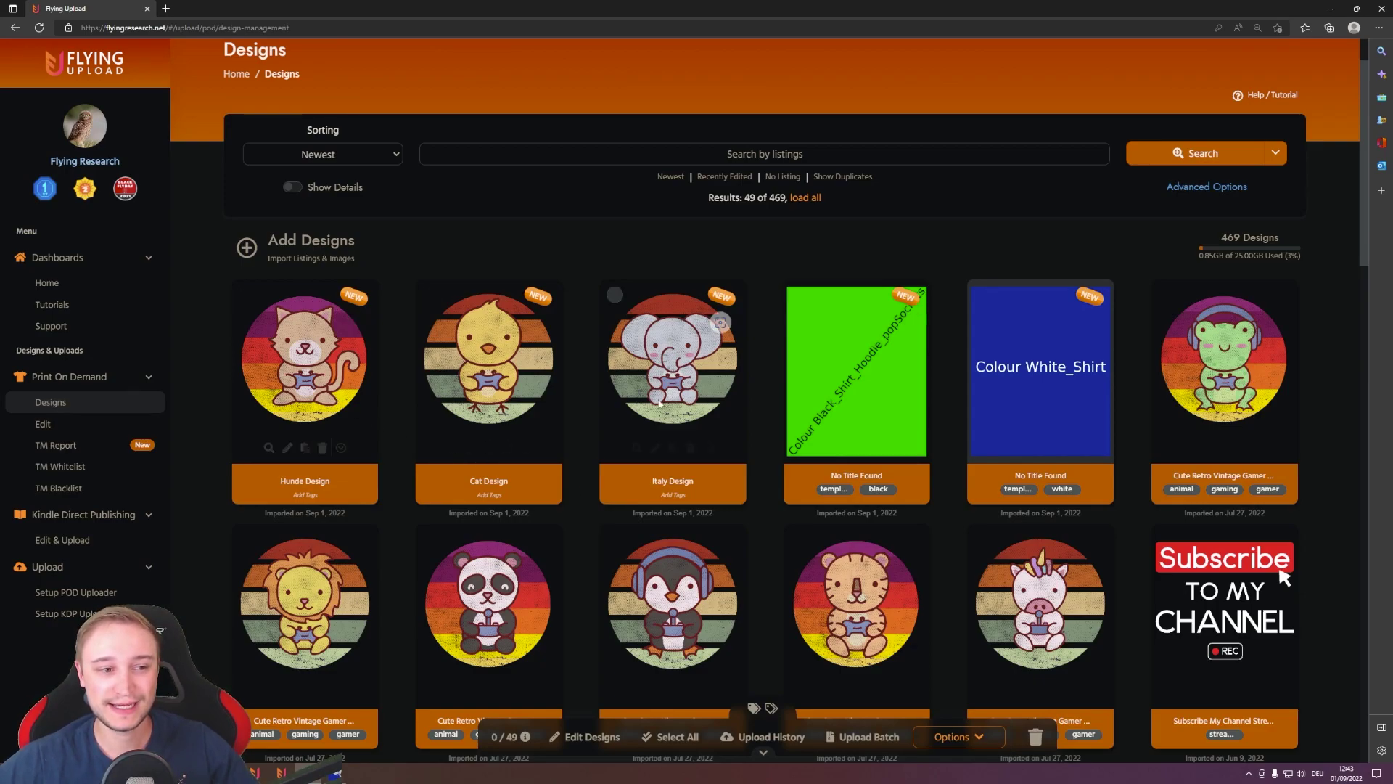
Select the newly imported Hunde Design, Cat Design and Italy Design and open them for editing
mouse_move(671, 412)
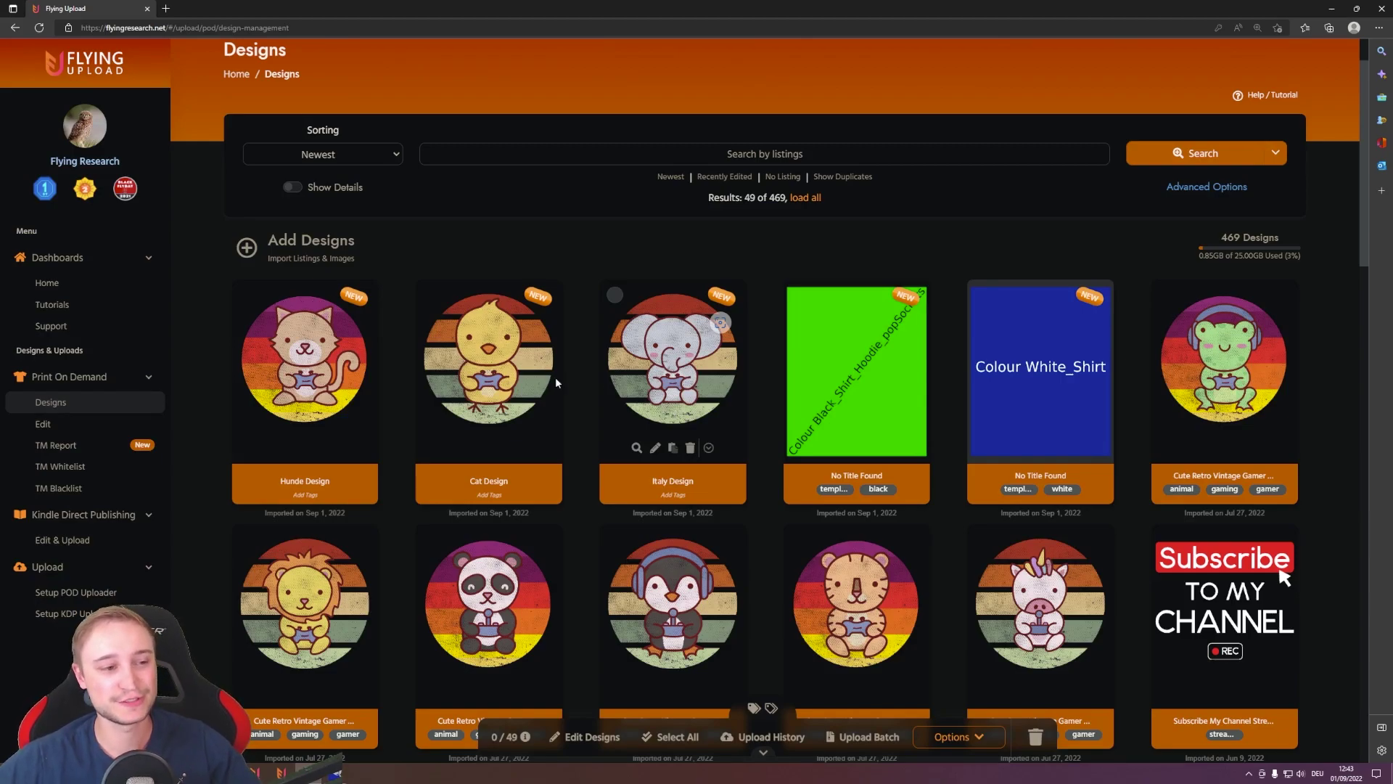
left_click(247, 294)
left_click(431, 294)
left_click(615, 295)
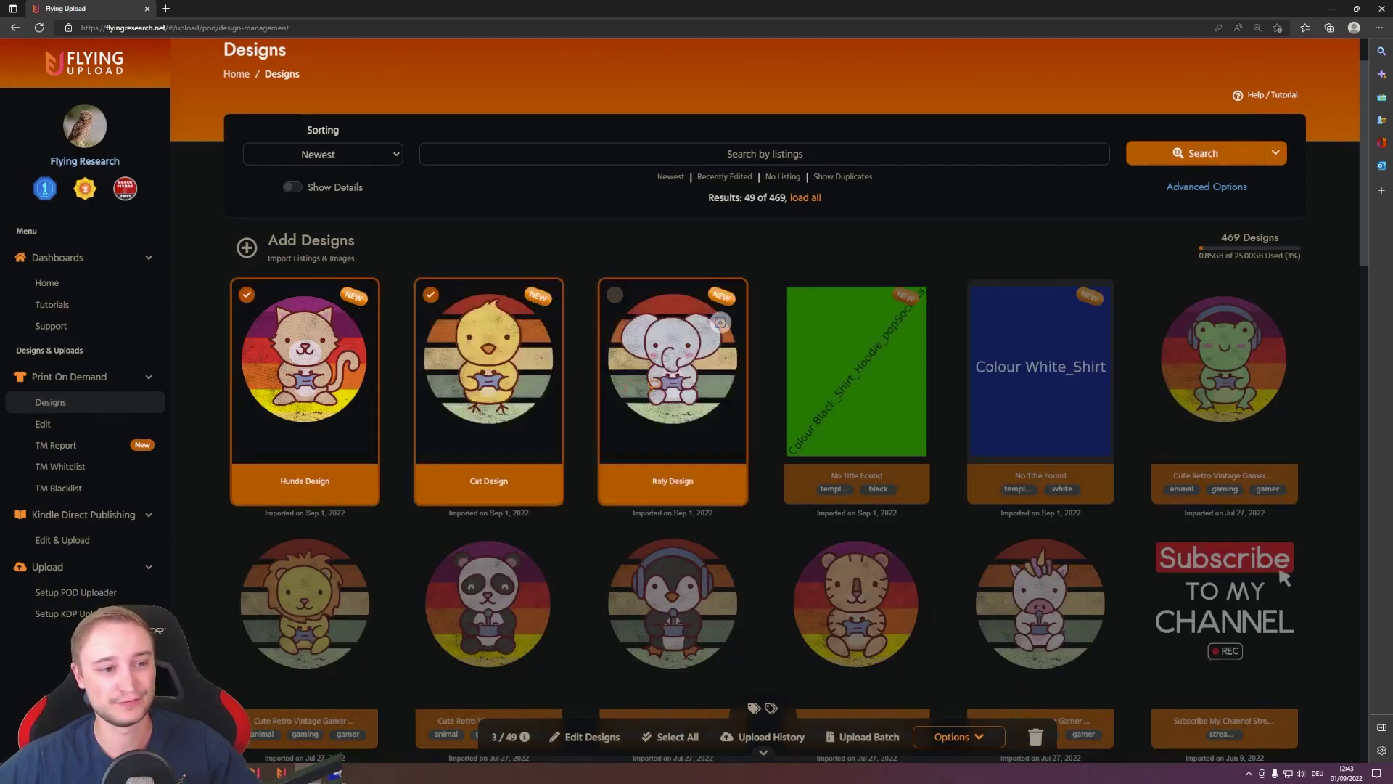
left_click(601, 738)
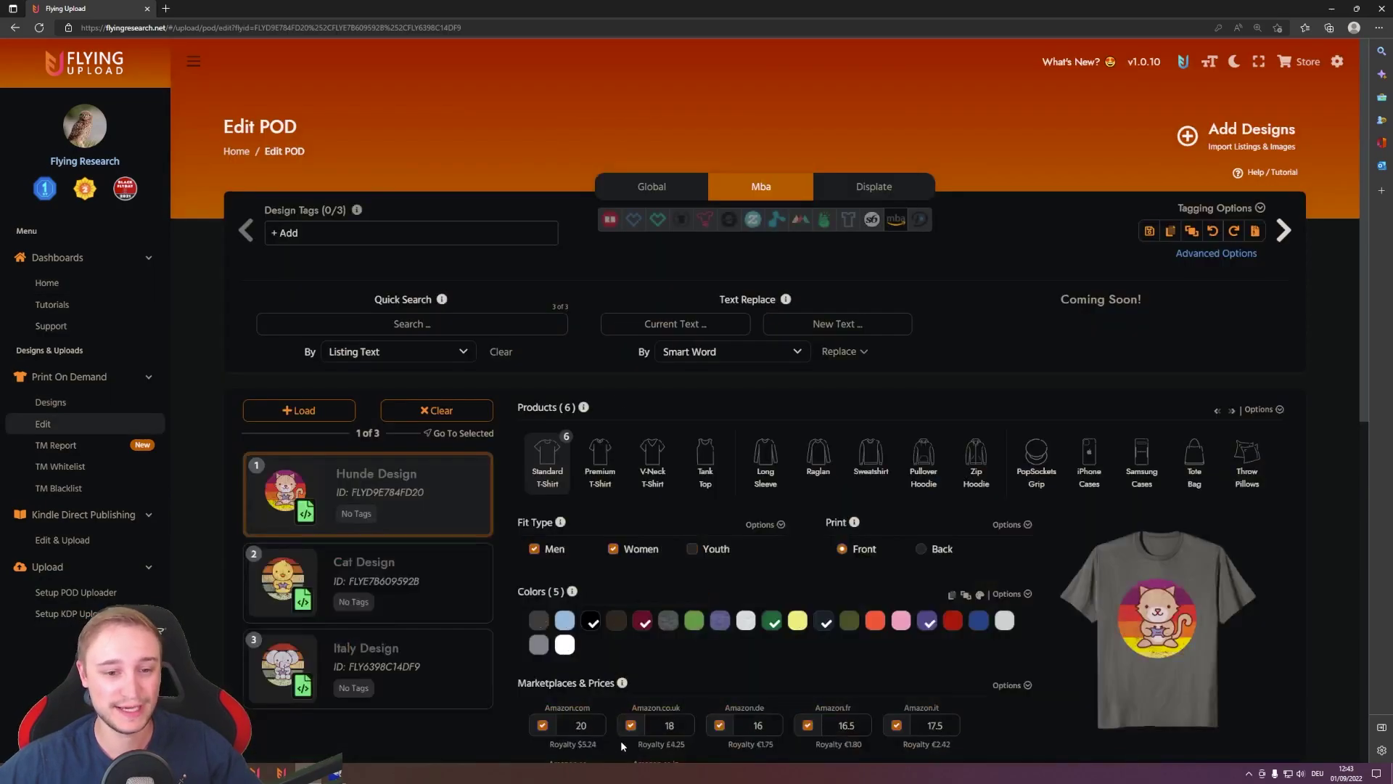
Search the design library for "template" and load the green template design into the edit list alongside the three imported designs
scroll(578, 386, "down", 2)
scroll(578, 385, "down", 1)
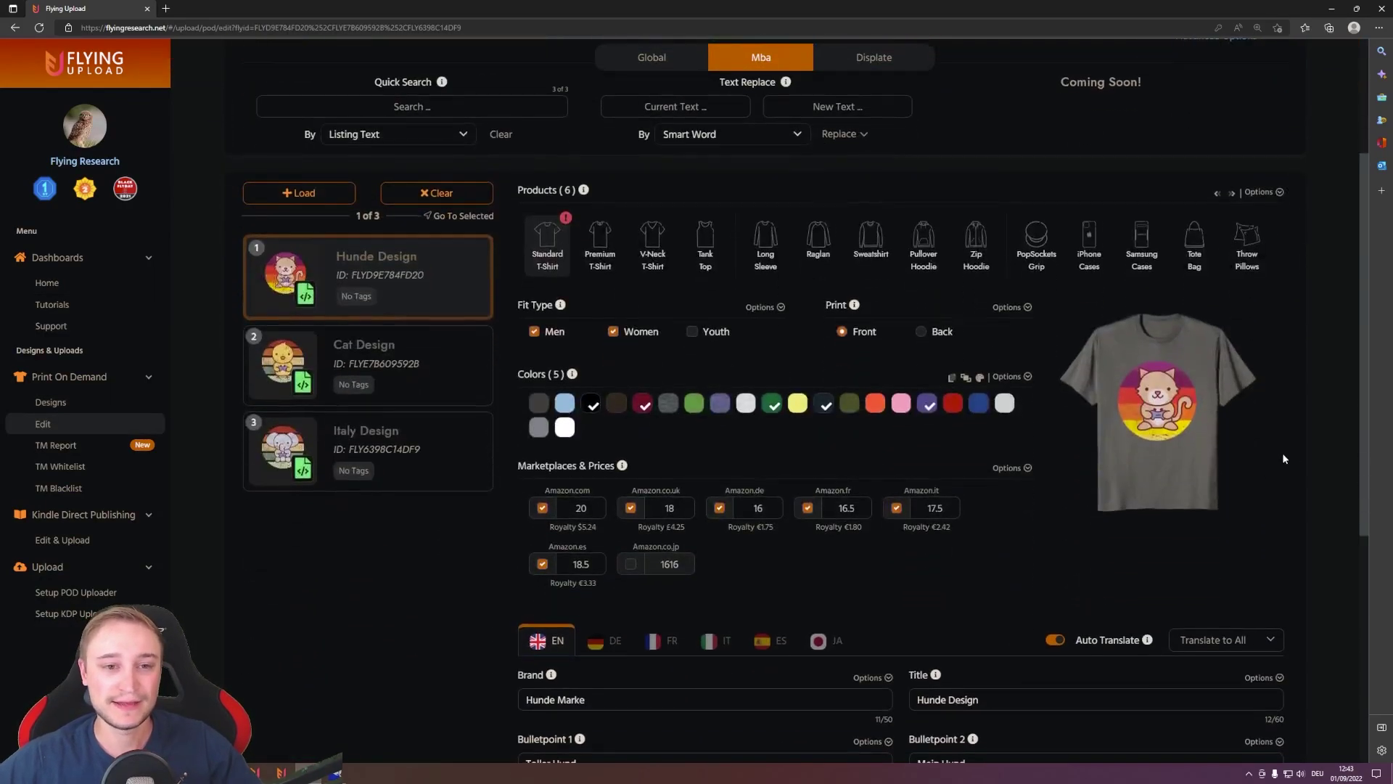
scroll(578, 385, "up", 1)
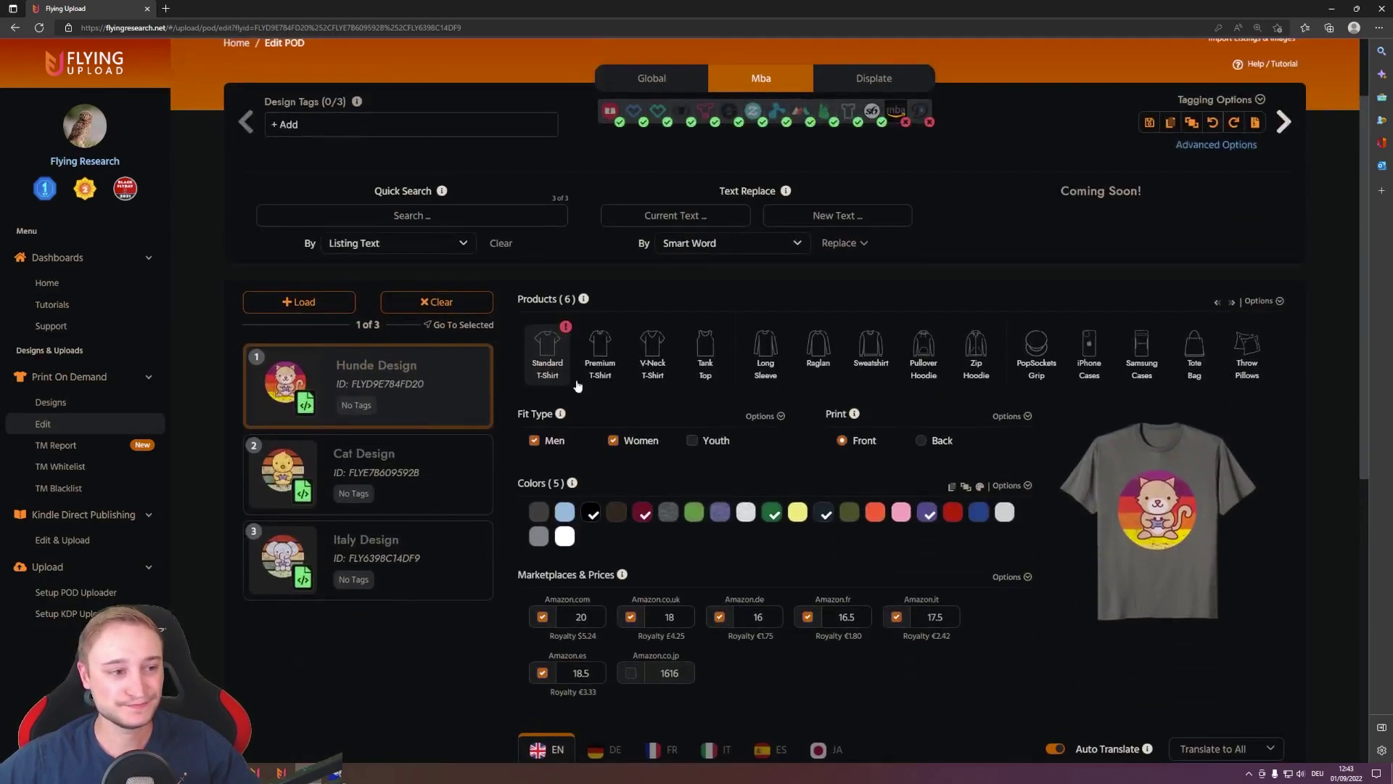
left_click(308, 307)
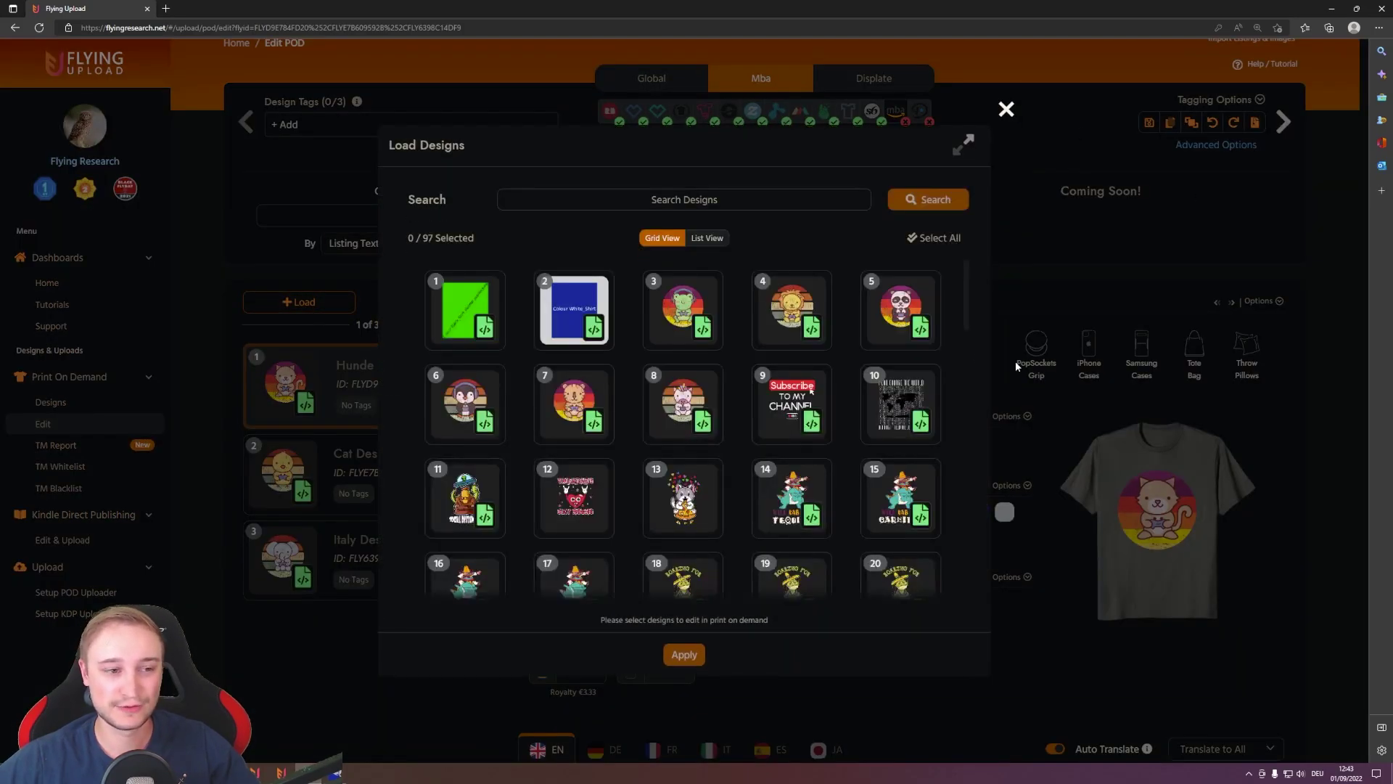
left_click(771, 201)
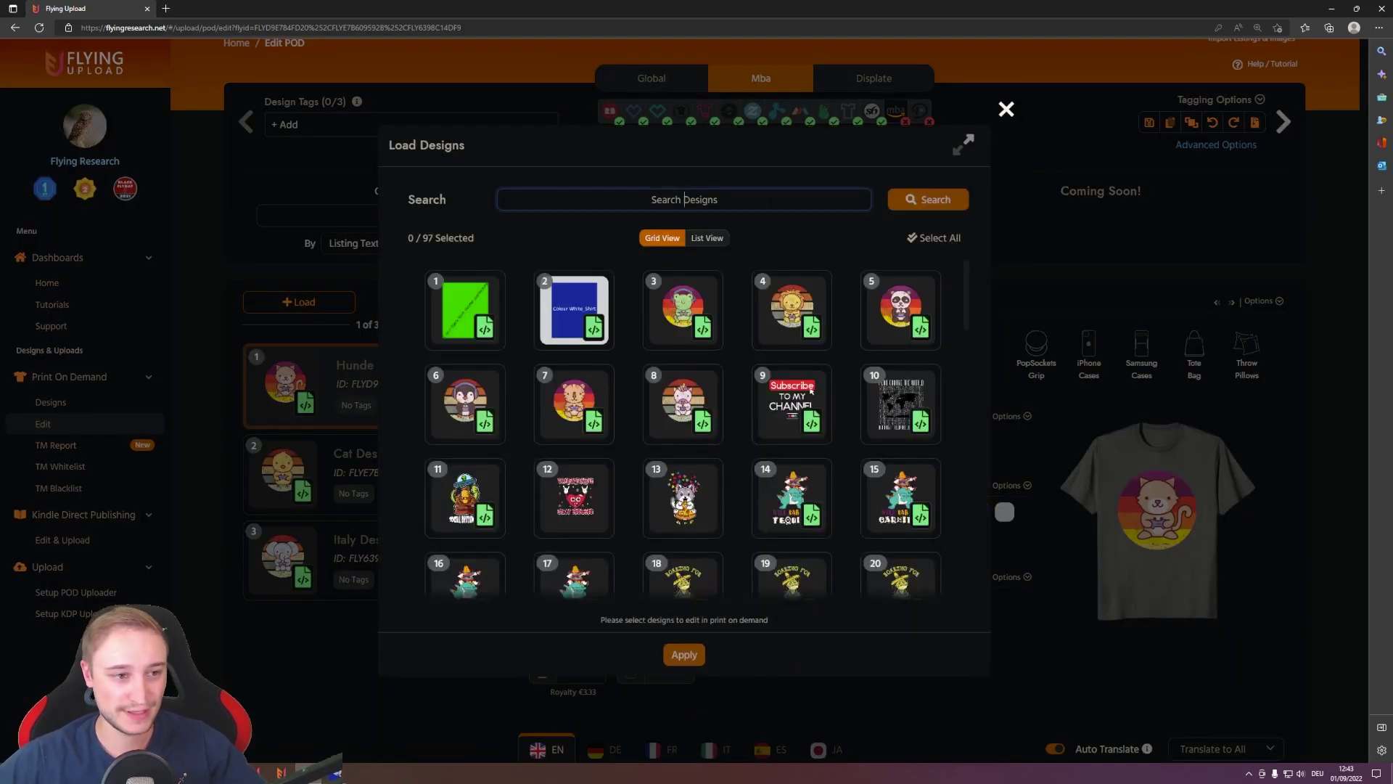
type("tem")
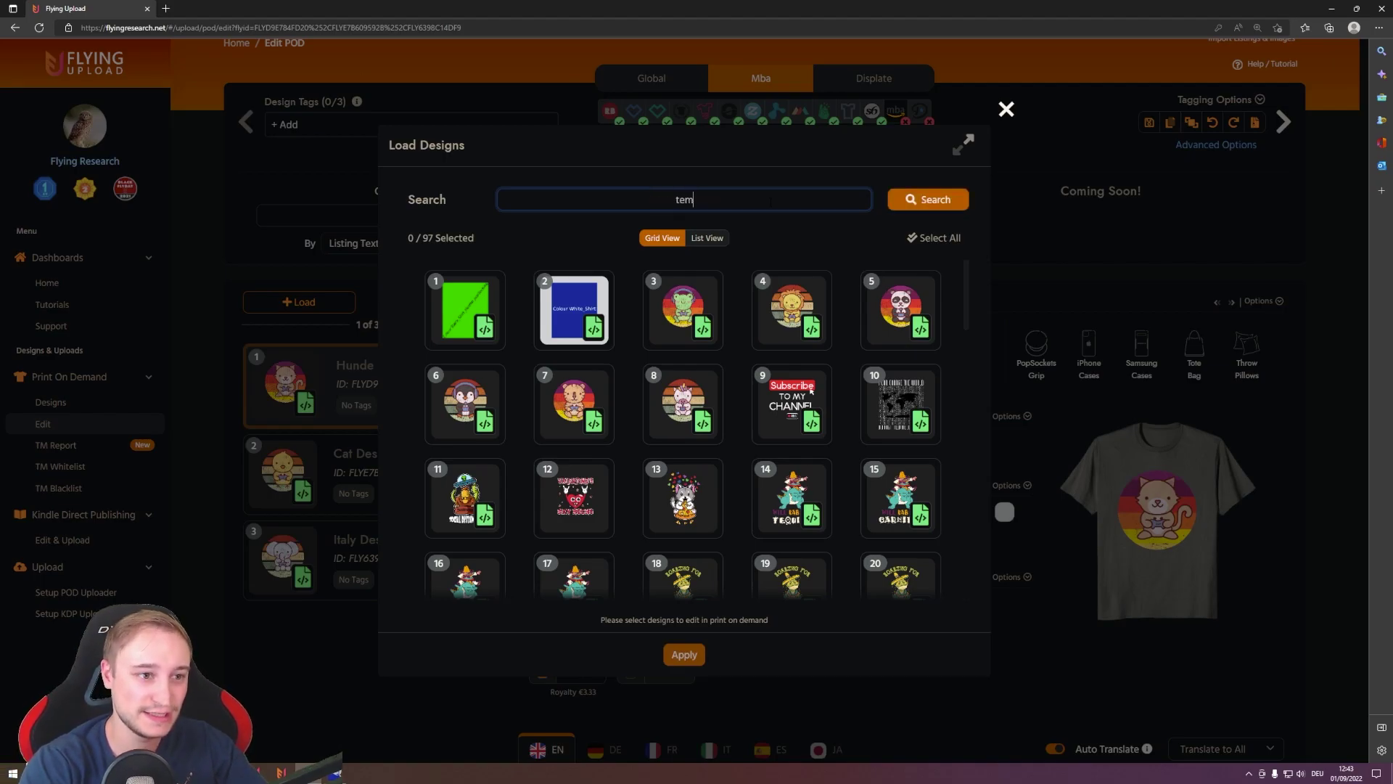
type("plate")
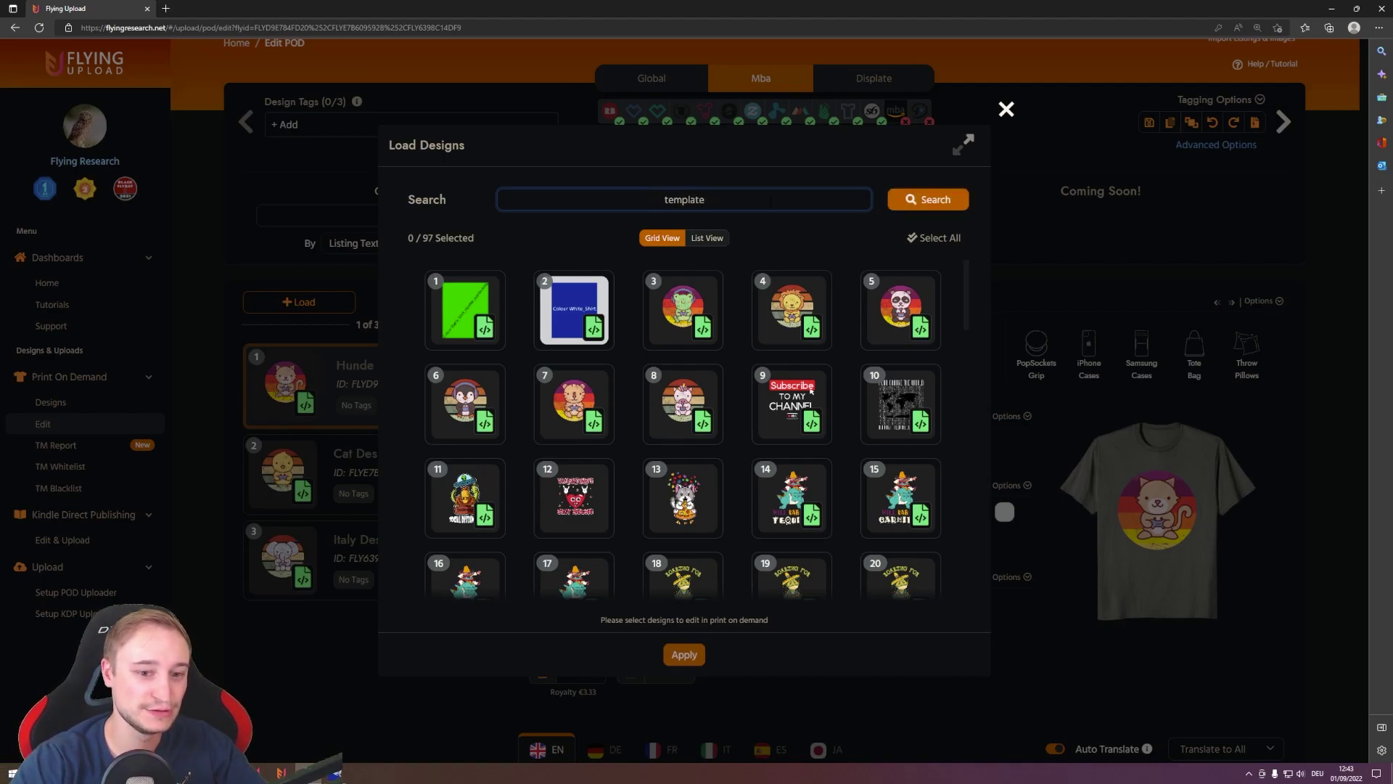
left_click(465, 309)
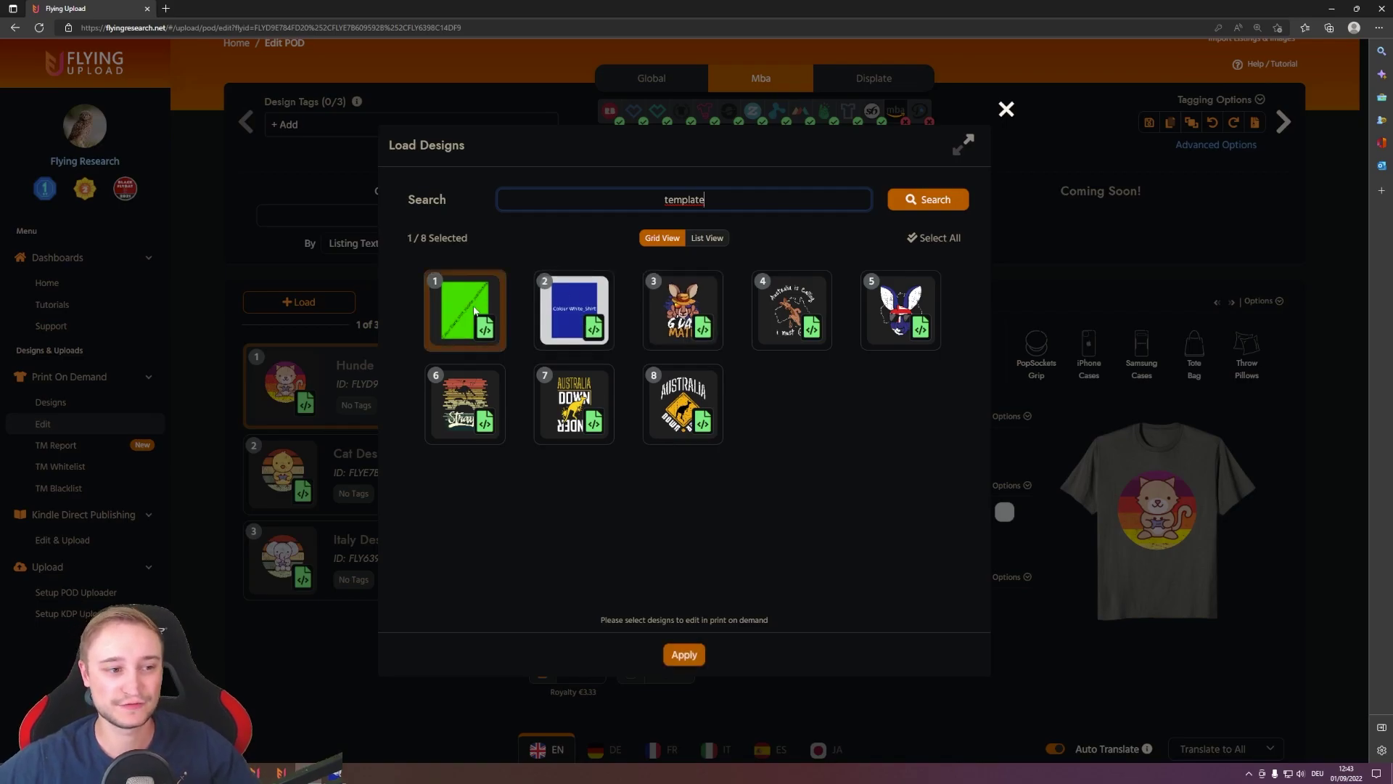
left_click(685, 655)
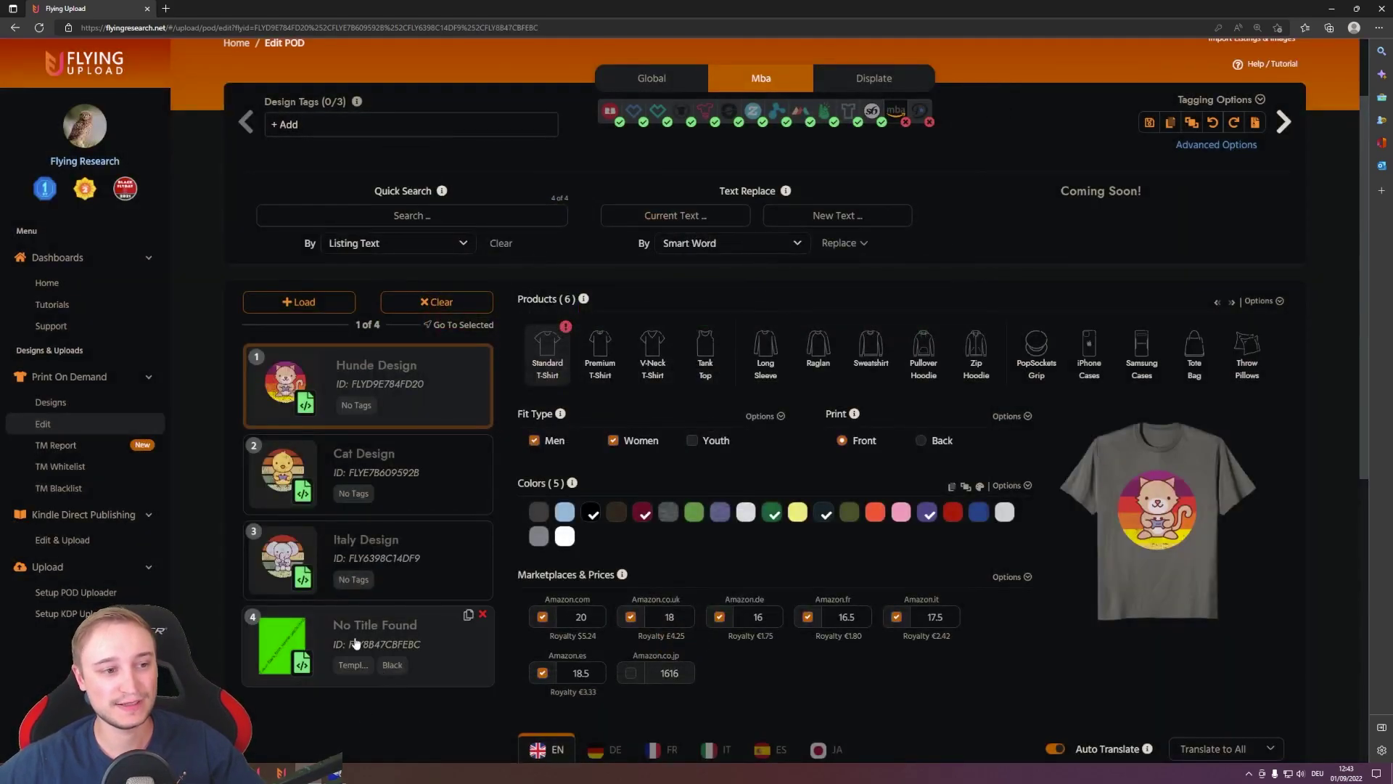
Move the green template to the first place in the design list and compare its Mba settings with those of Hunde Design
left_click_drag(375, 630, 386, 359)
left_click(378, 372)
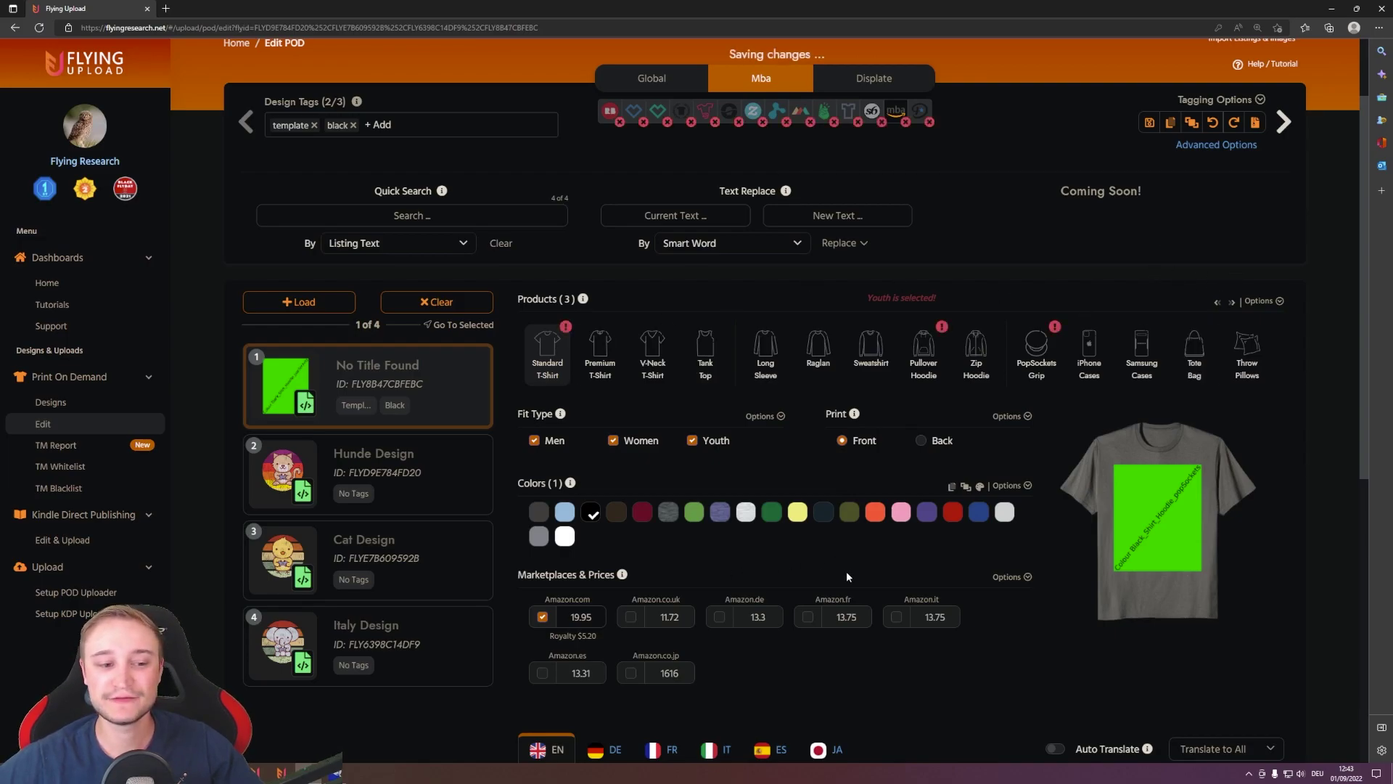
scroll(846, 572, "down", 3)
left_click(464, 222)
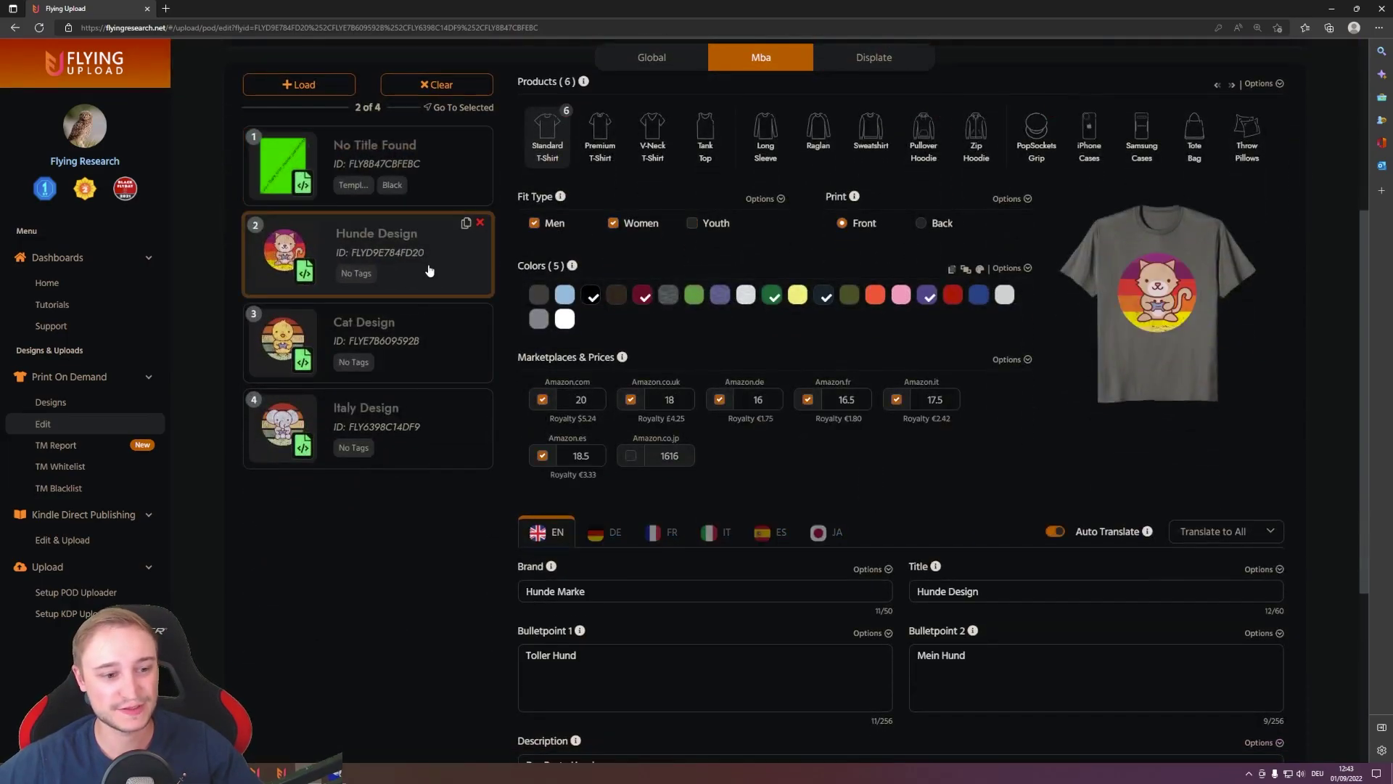
scroll(769, 399, "up", 3)
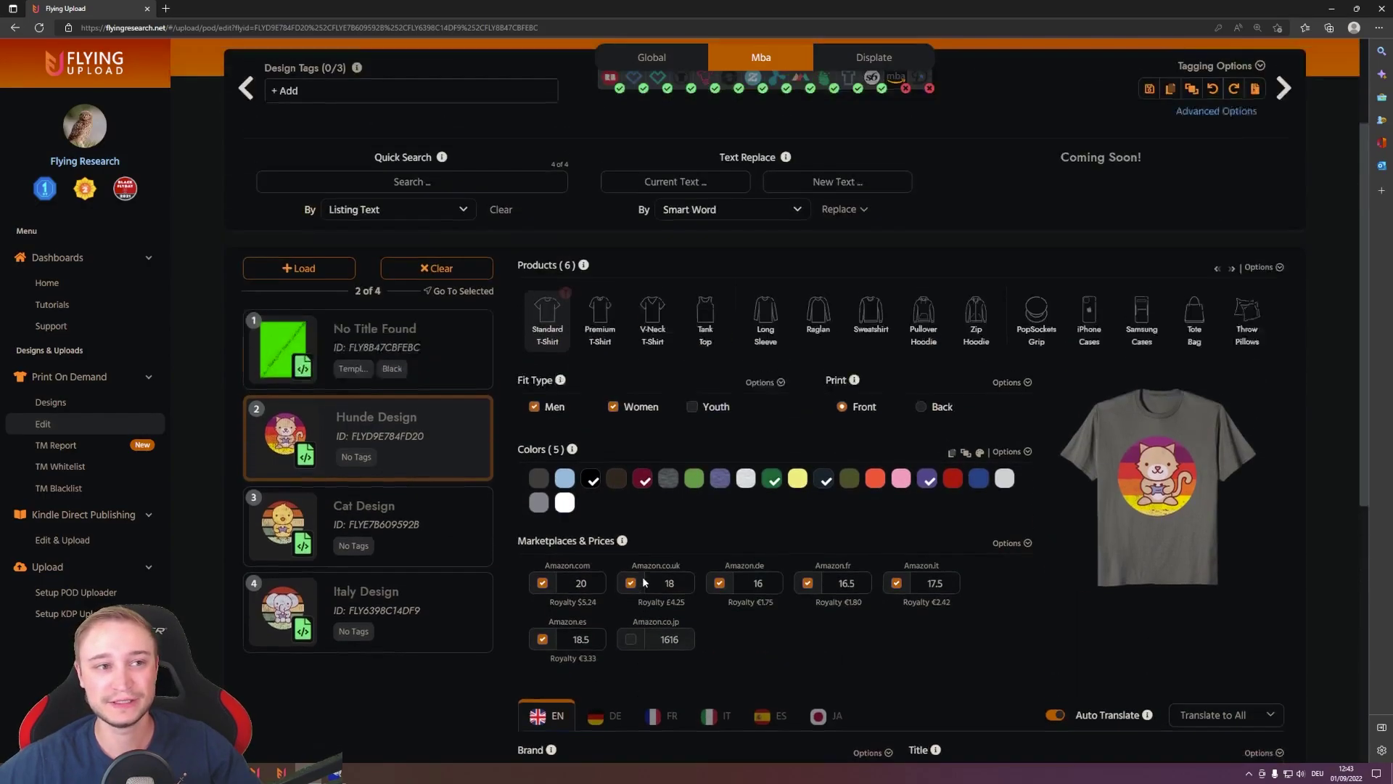
Apply the green template's Mba products to all three imported designs and check the product settings of Hunde Design
left_click(368, 377)
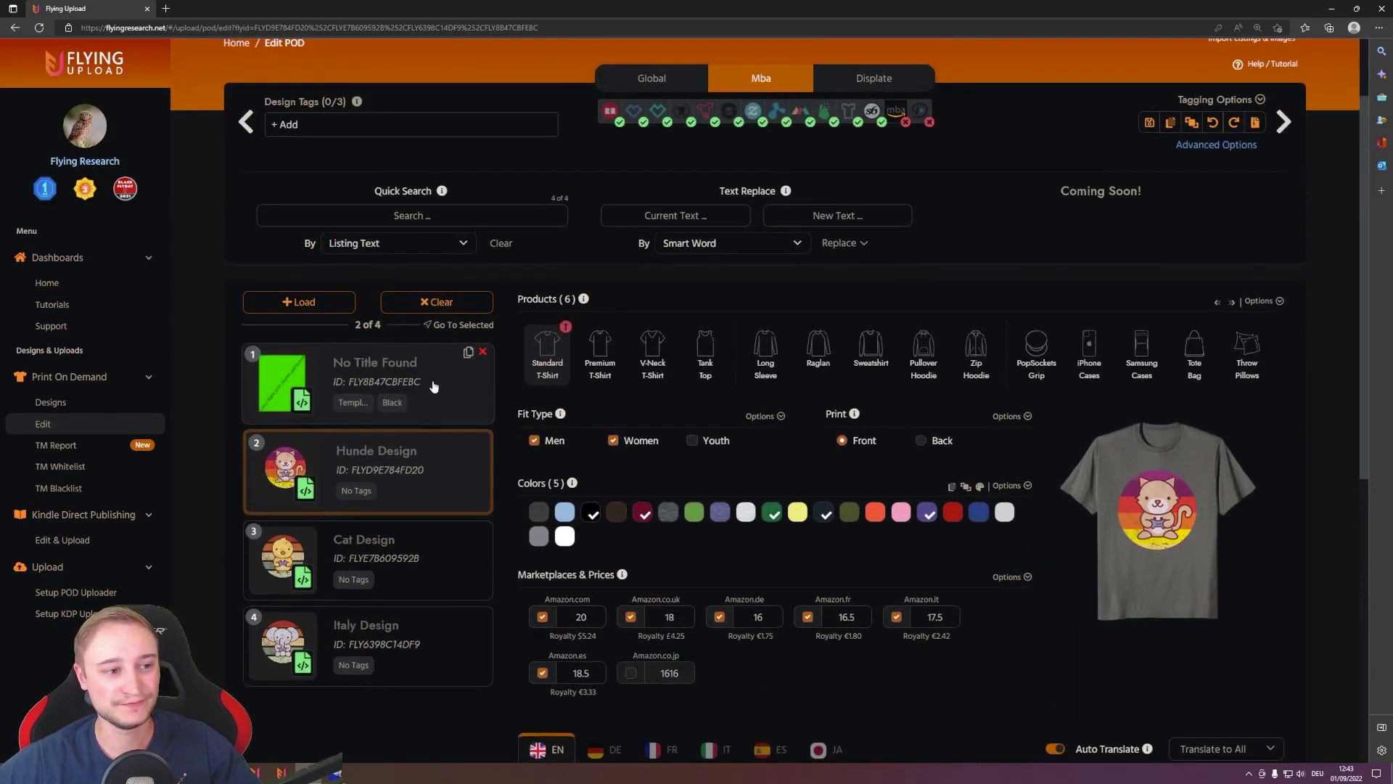
left_click(1282, 308)
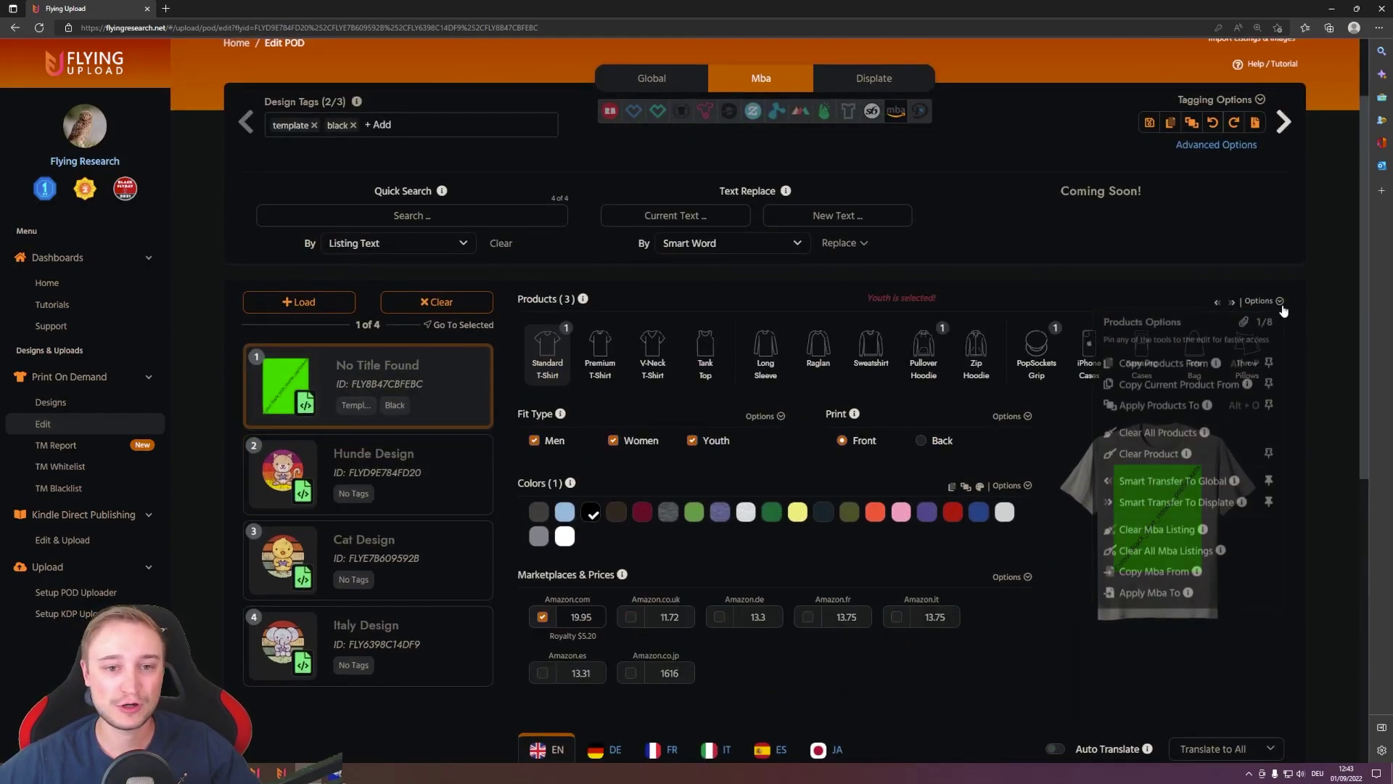
left_click(1147, 409)
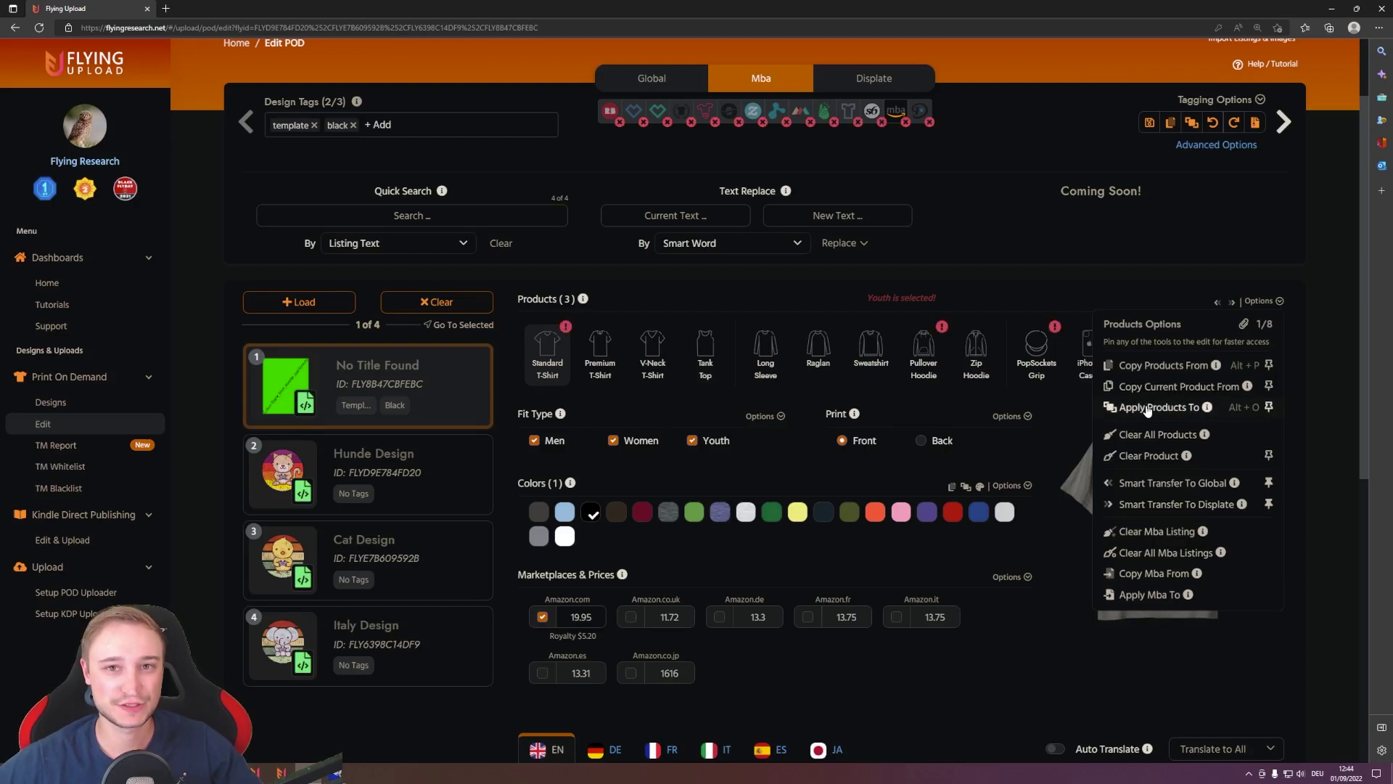
left_click(1147, 408)
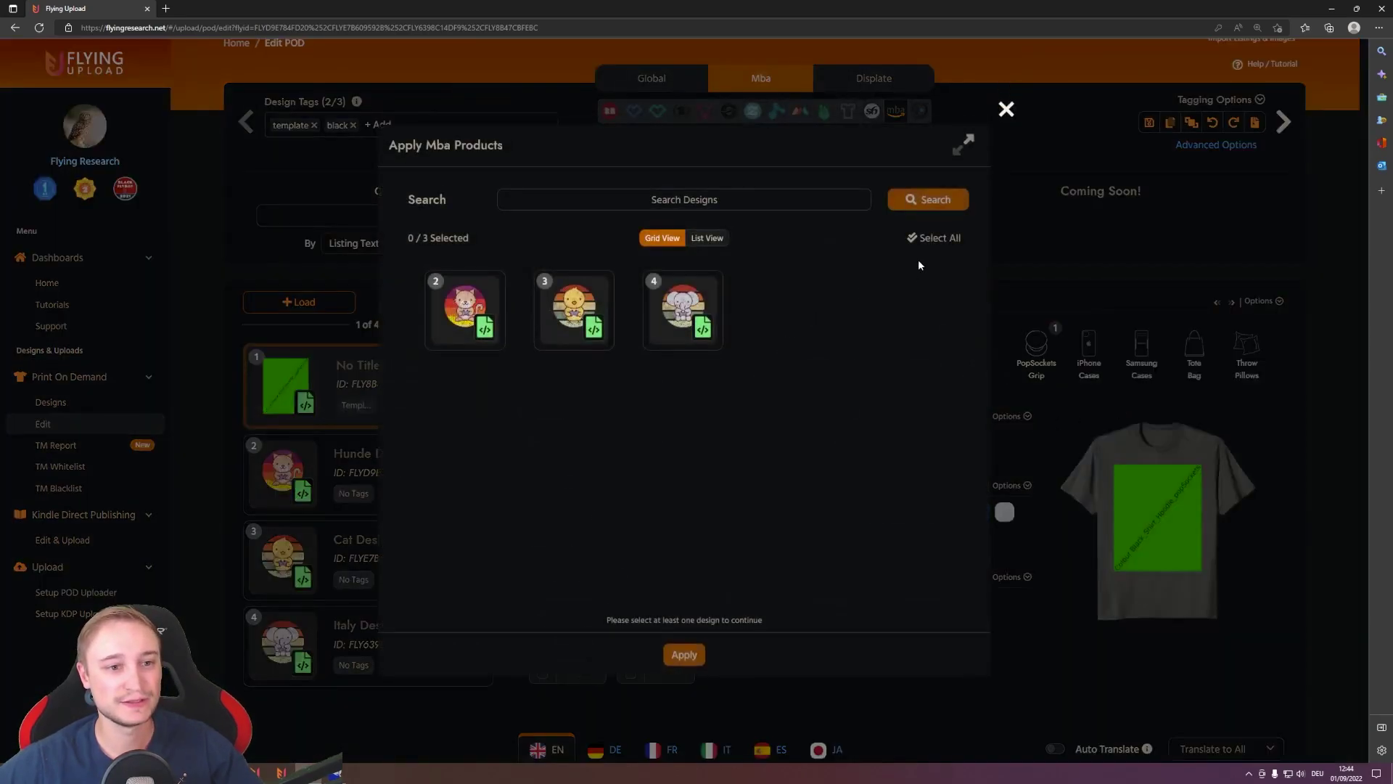
left_click(934, 238)
left_click(683, 654)
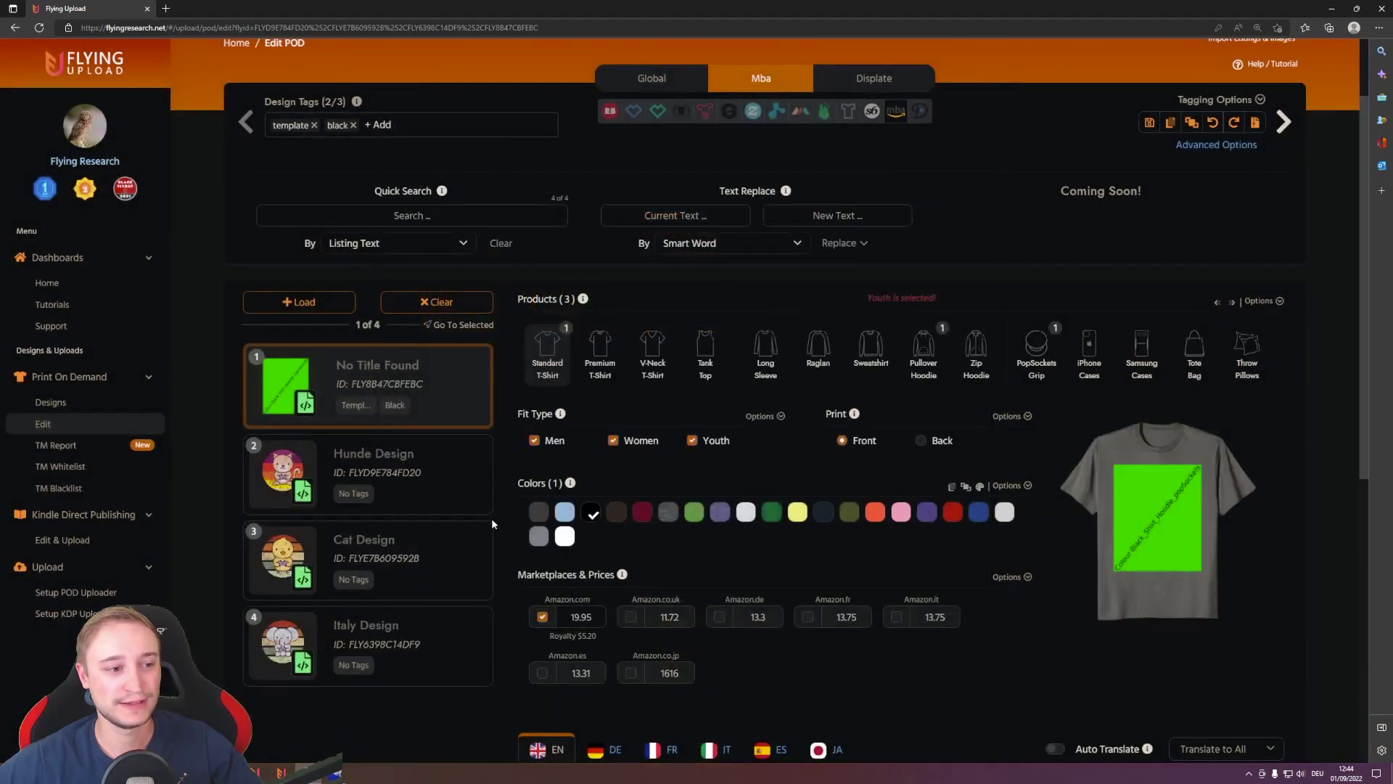
scroll(490, 518, "down", 2)
left_click(462, 385)
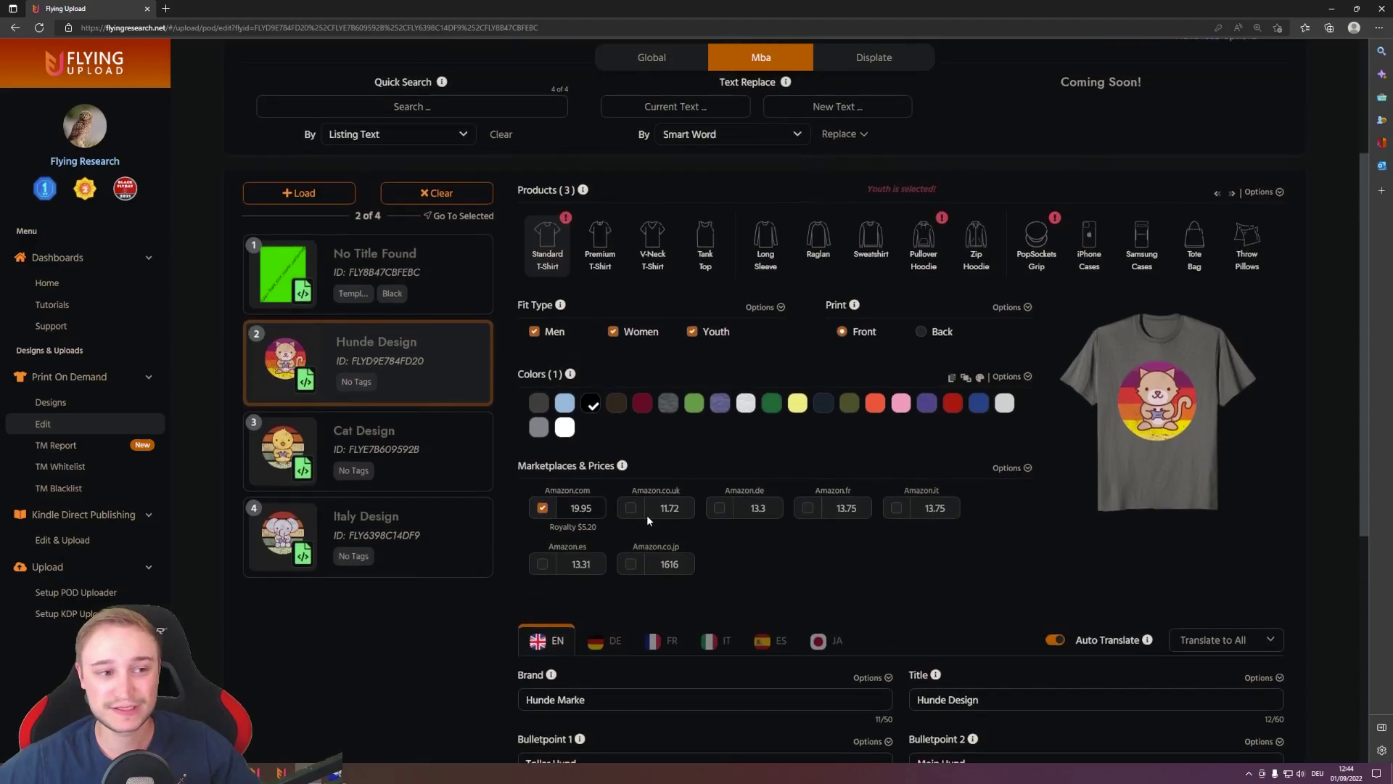
scroll(646, 515, "up", 2)
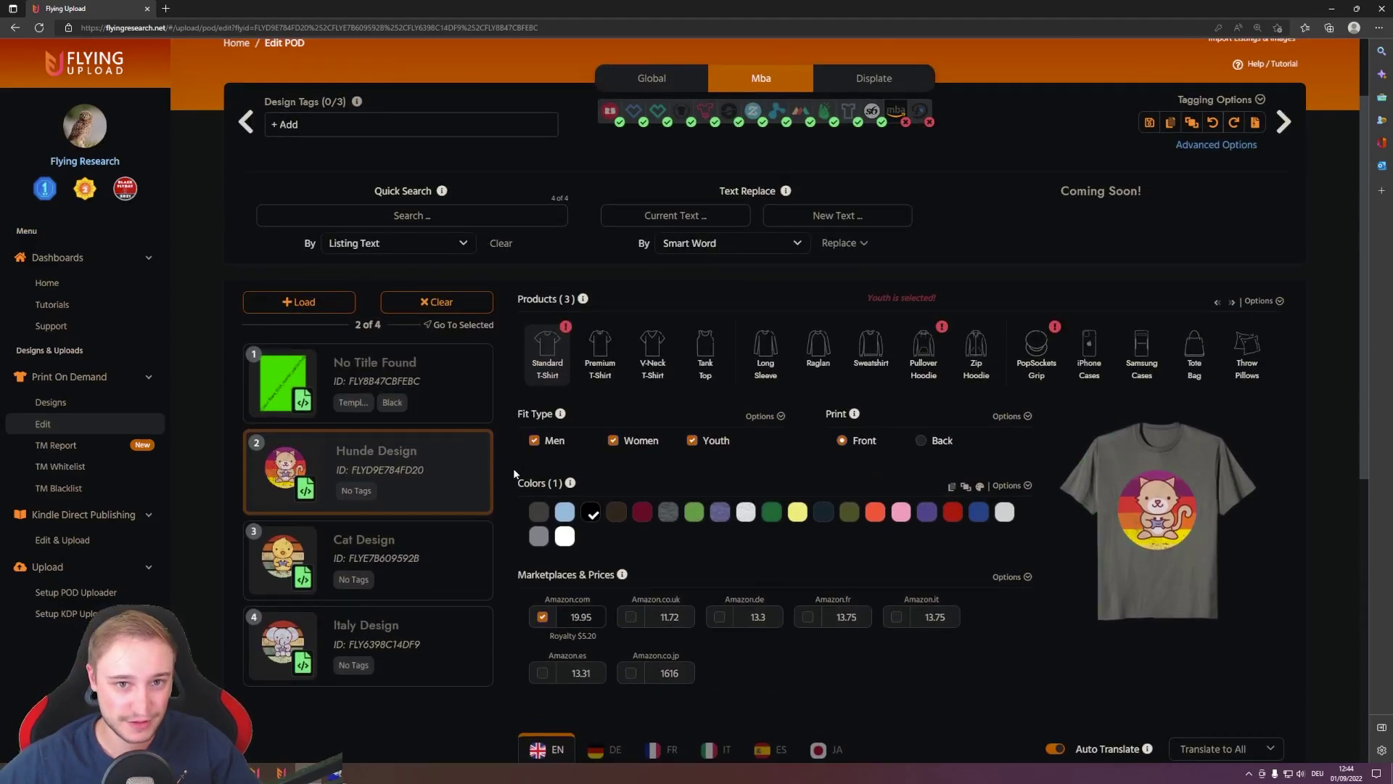
Switch to the Flying Upload POD desktop app, view its upload platform list and minimize the app again
left_click(1257, 125)
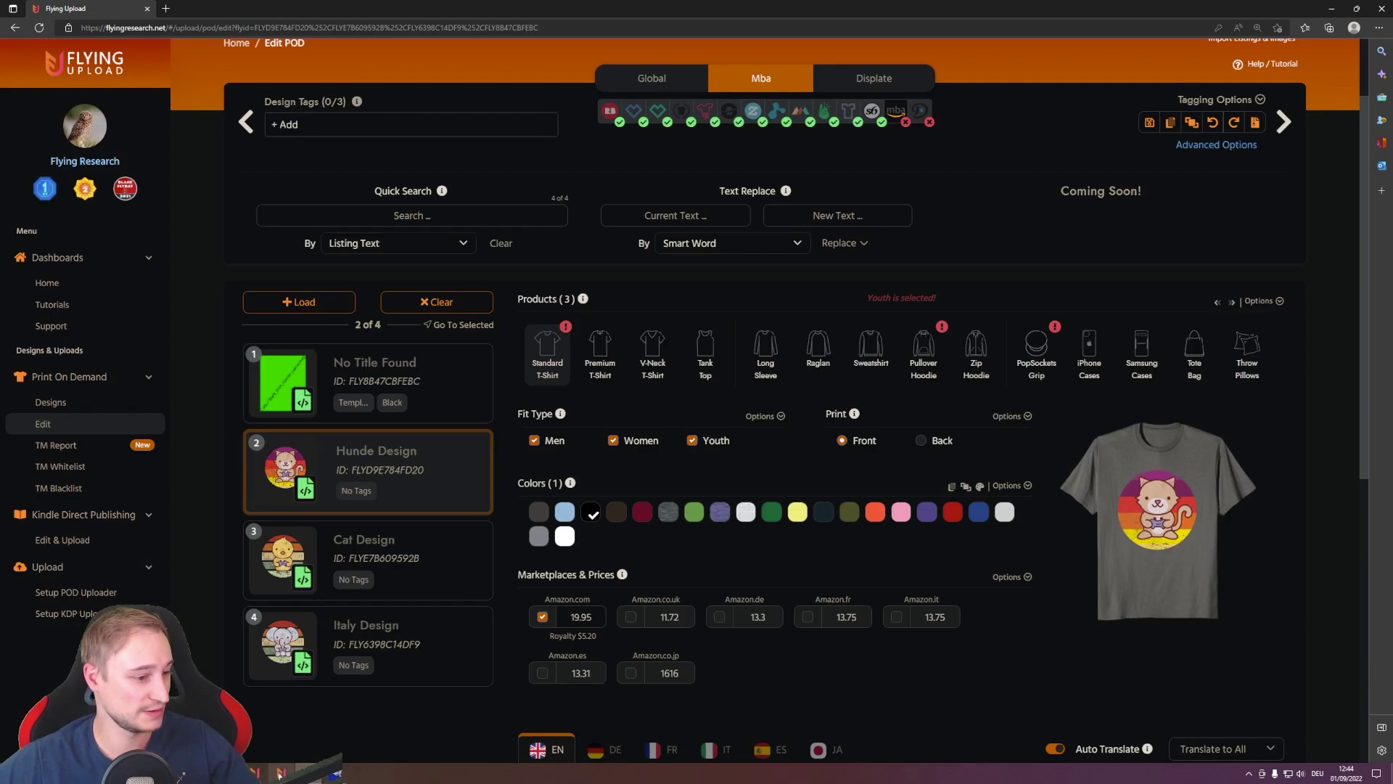
left_click(384, 220)
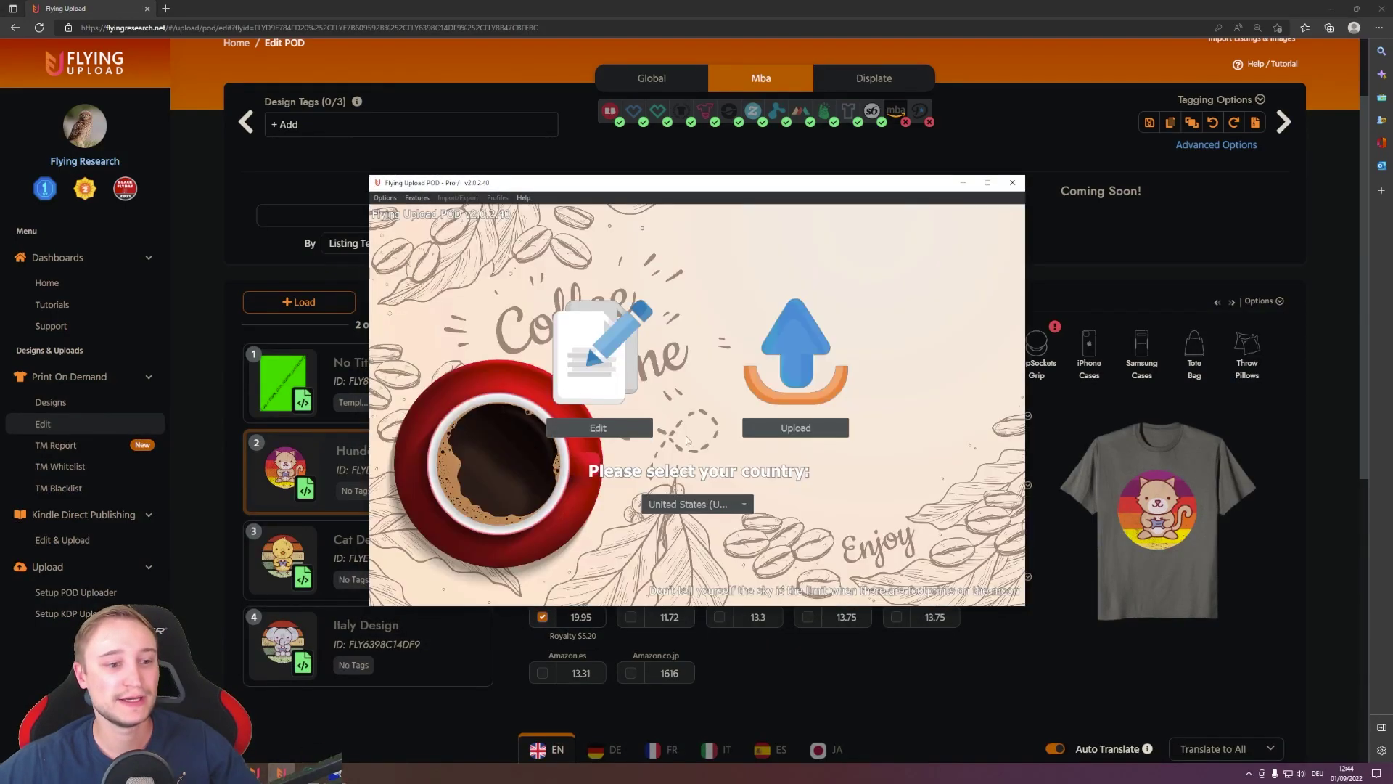
left_click(820, 426)
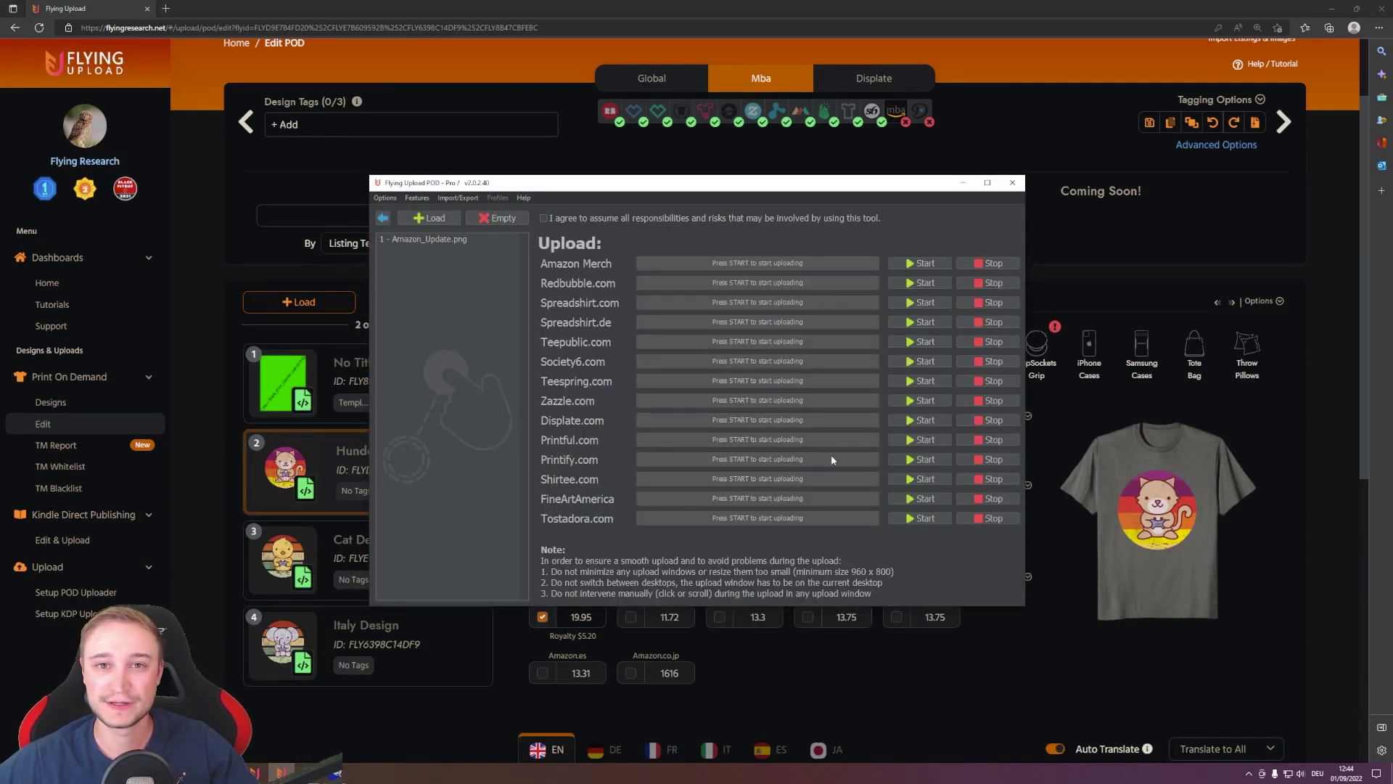
left_click(962, 184)
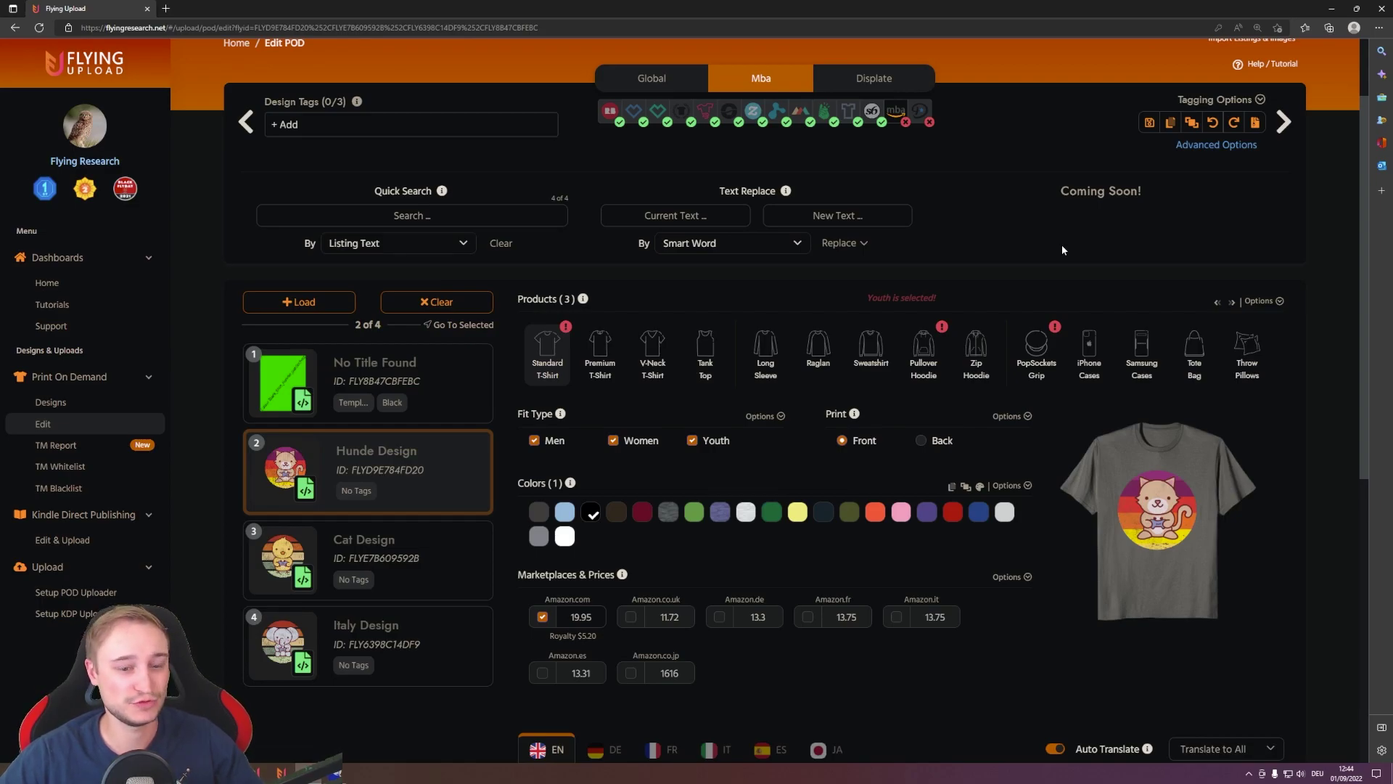
View the available product options for Hunde Design and return to the Designs overview
left_click(1279, 303)
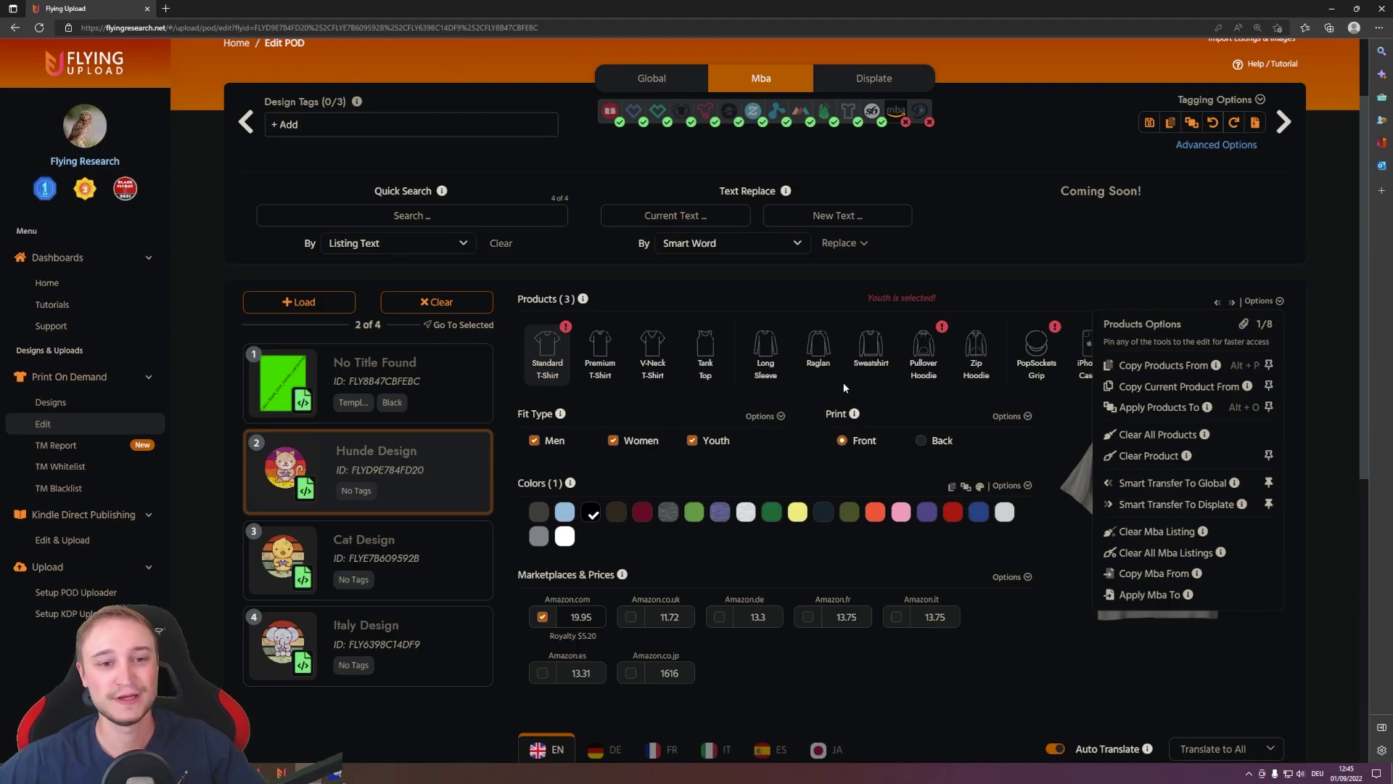
left_click(1151, 266)
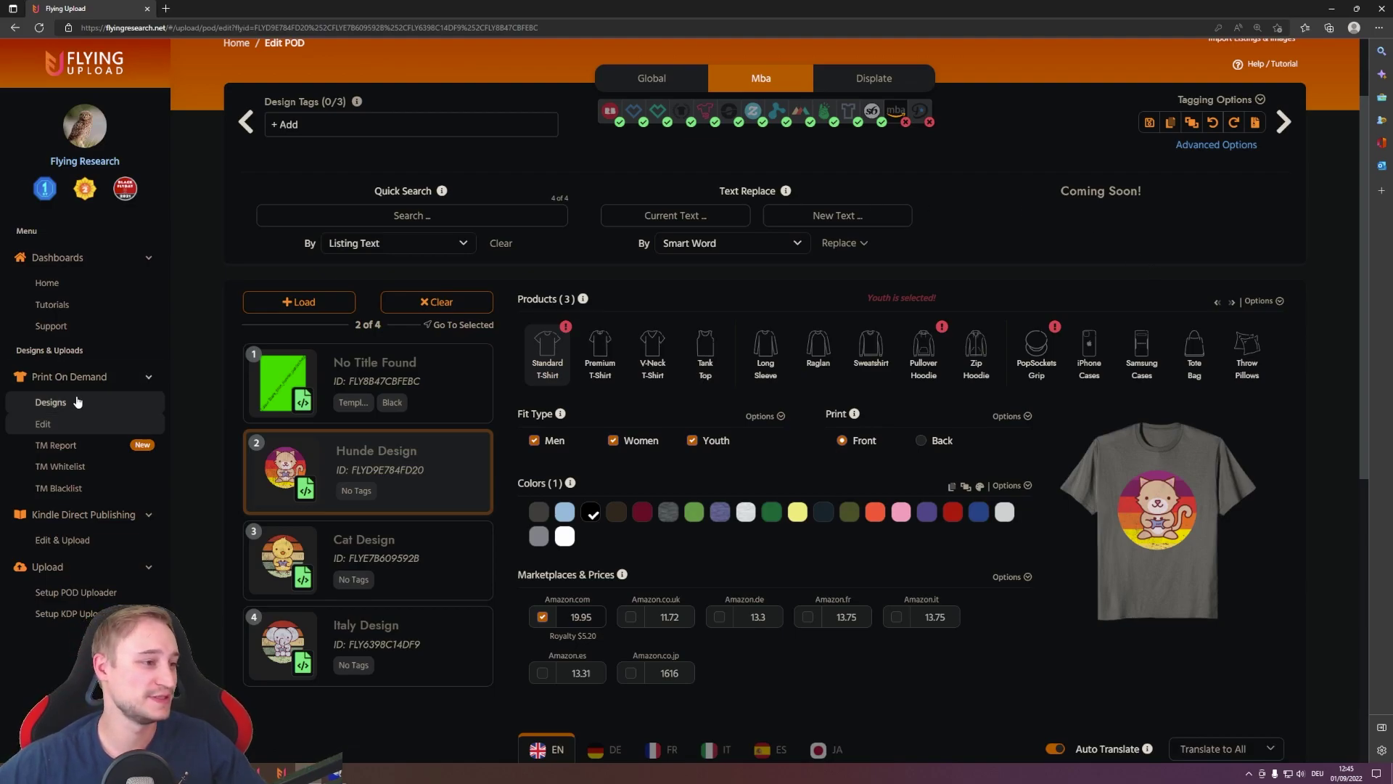
left_click(51, 402)
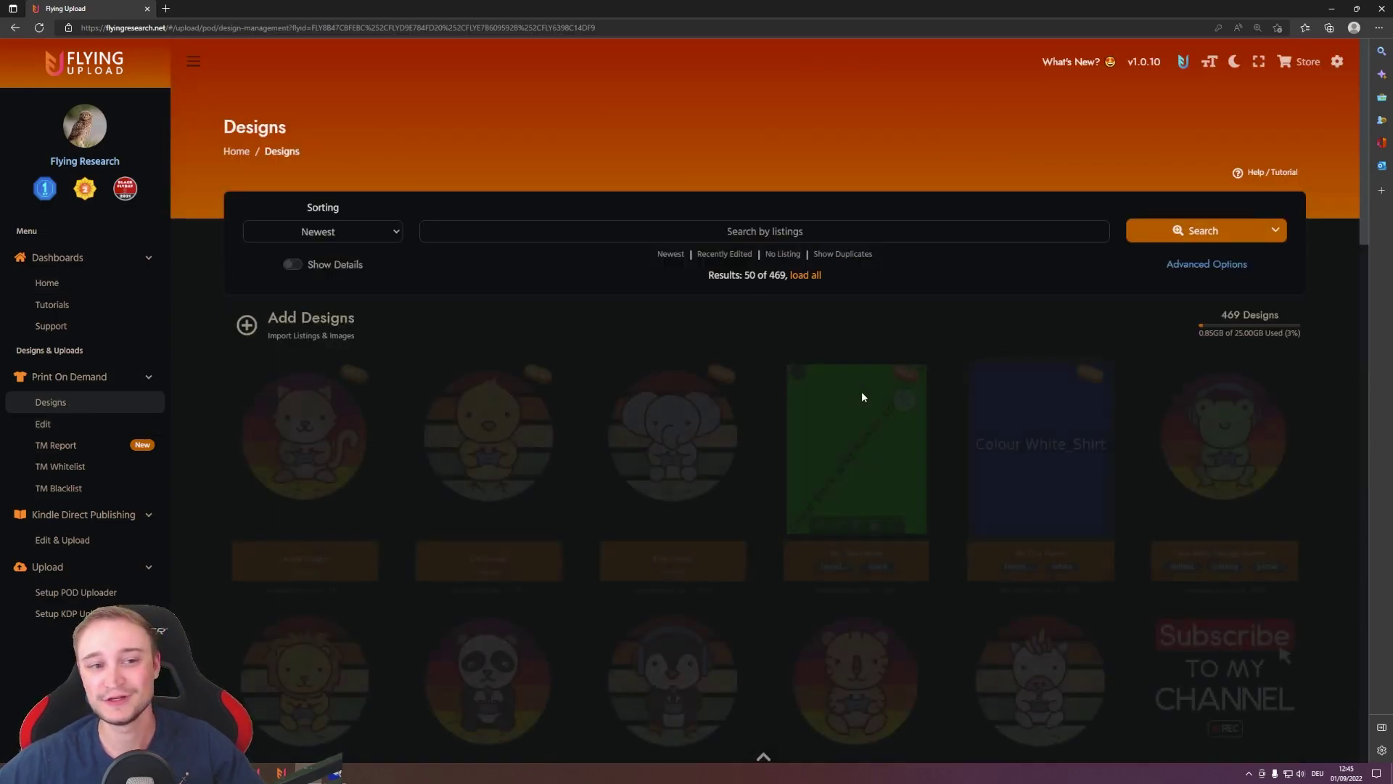